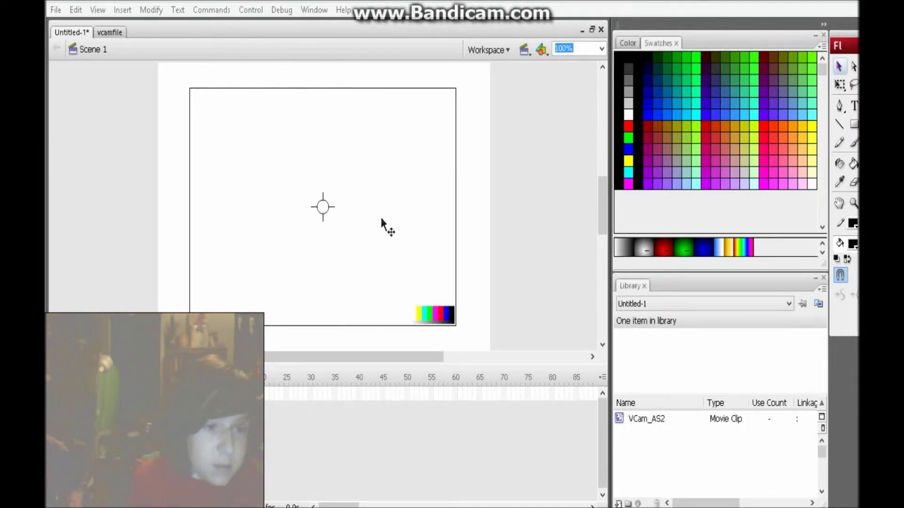
# Select the virtual camera frame on the stage, run a test of the movie and close the preview.
pyautogui.click(400, 200)
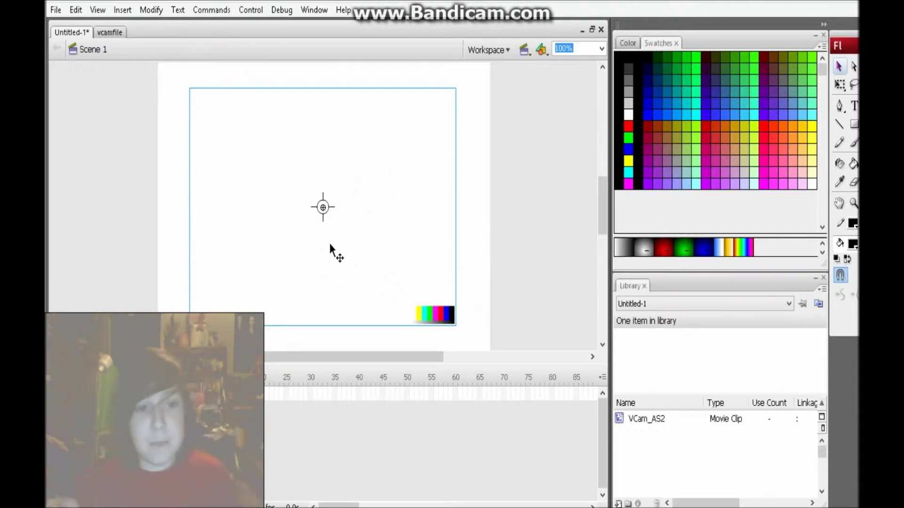
pyautogui.hotkey('ctrl', 'Return')
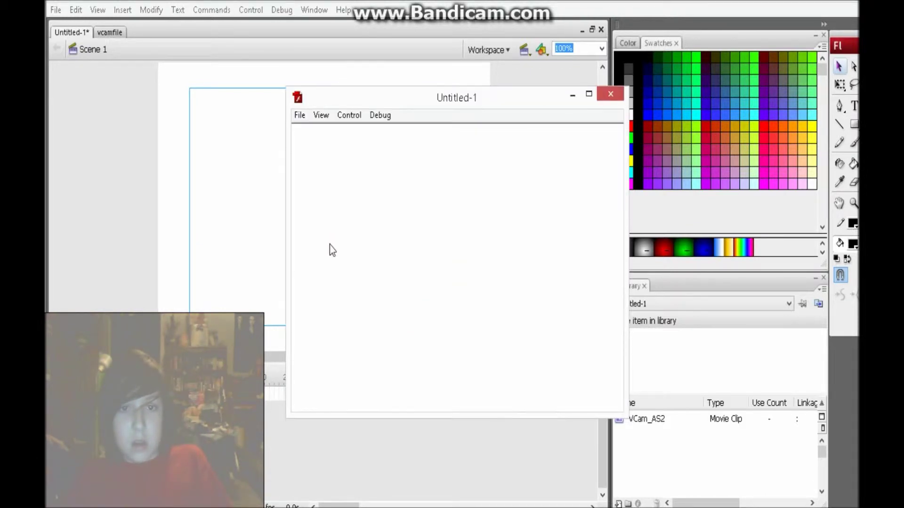
pyautogui.click(608, 93)
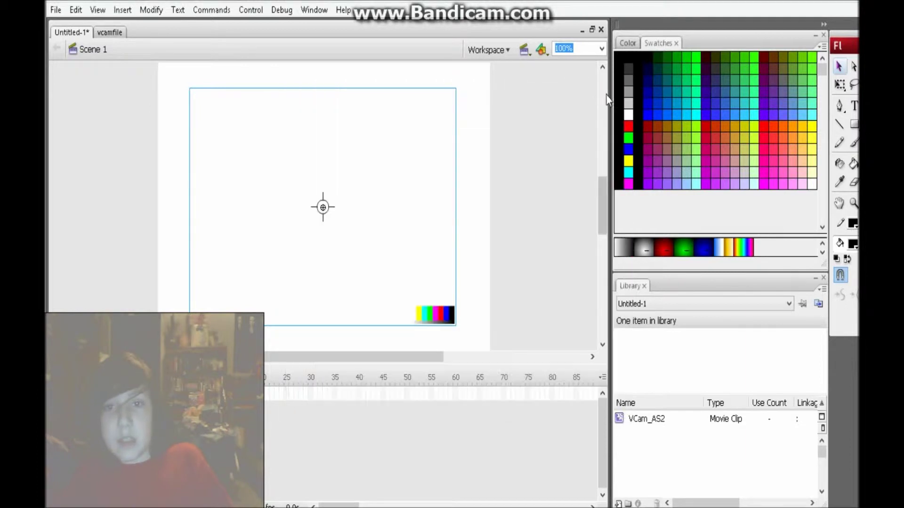
# Add a new layer, brush a black S-shaped stroke inside the camera frame and preview the movie.
pyautogui.click(56, 505)
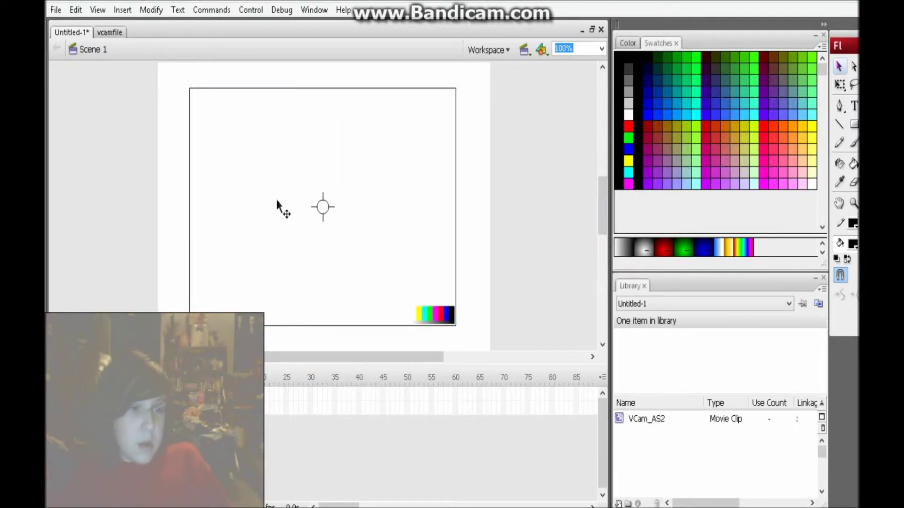
pyautogui.press('b')
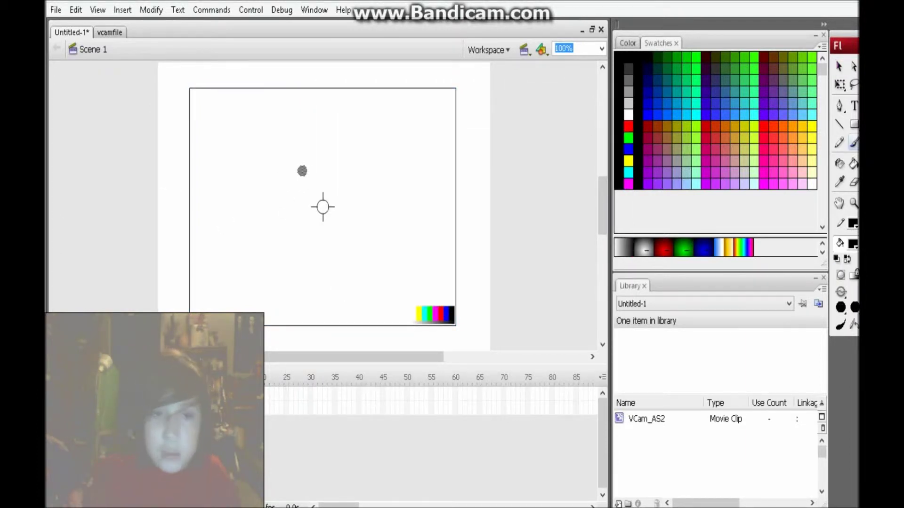
pyautogui.click(841, 324)
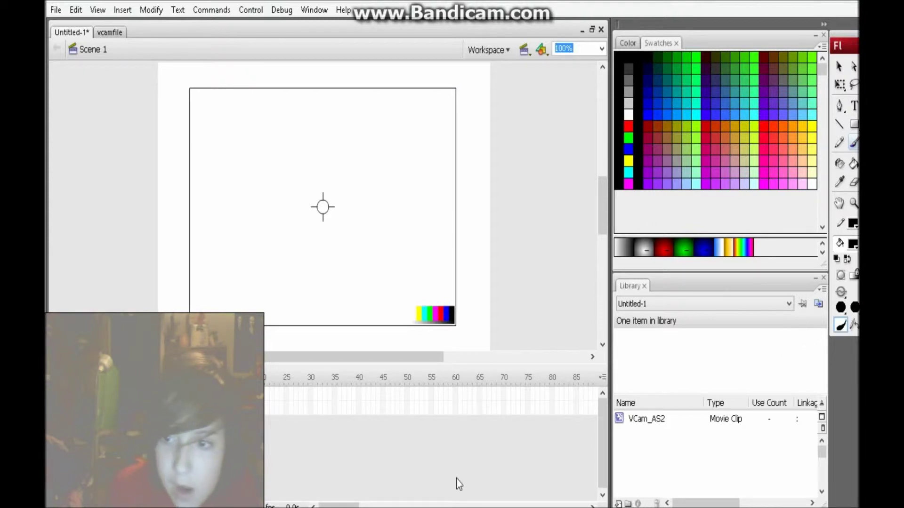
pyautogui.moveTo(357, 135); pyautogui.dragTo(256, 229)
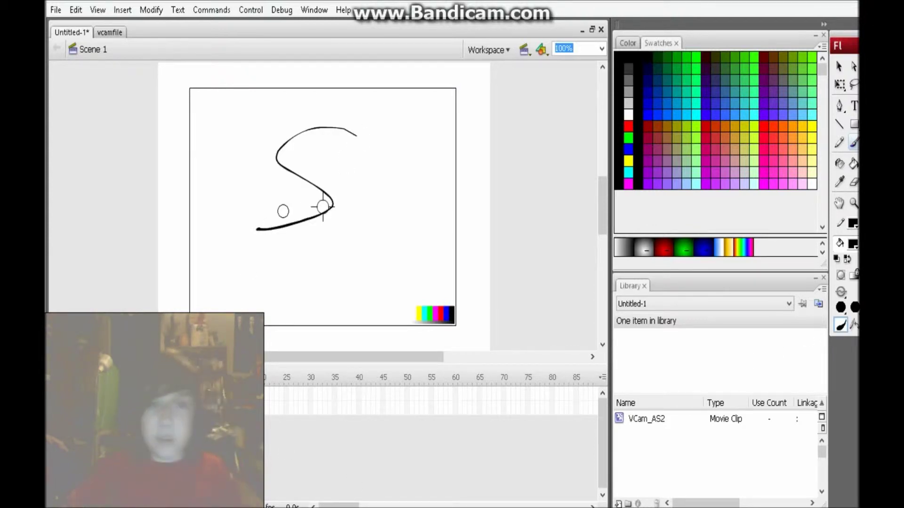
pyautogui.hotkey('ctrl', 'Return')
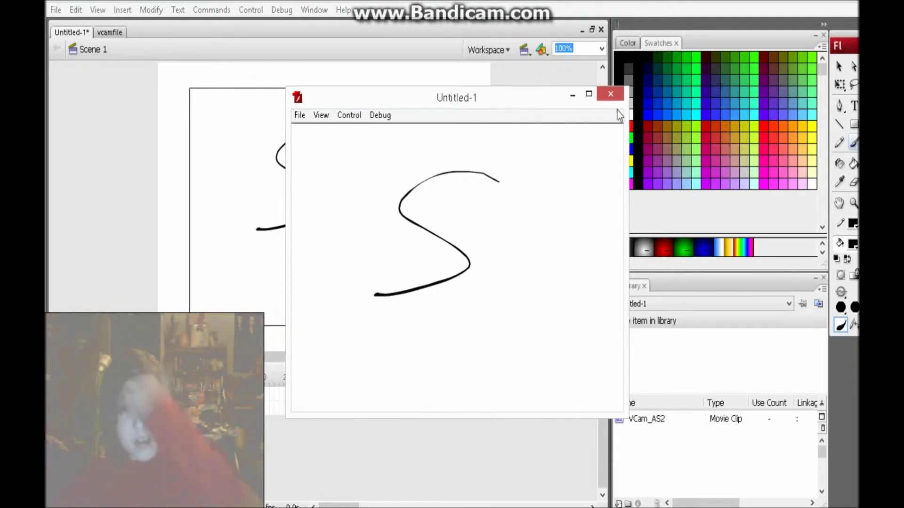
pyautogui.click(610, 94)
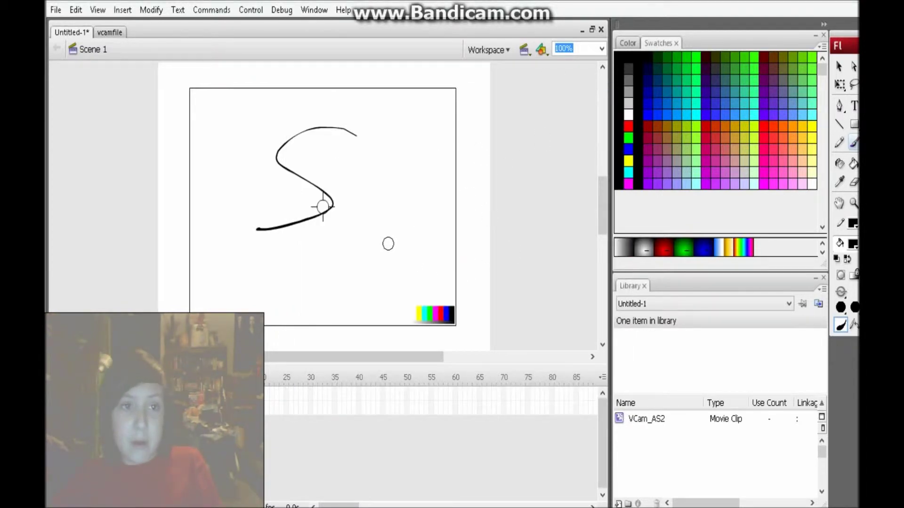
# Scale the camera frame down around the S-shaped stroke with Free Transform, preview the movie, and undo the scaling.
pyautogui.click(840, 84)
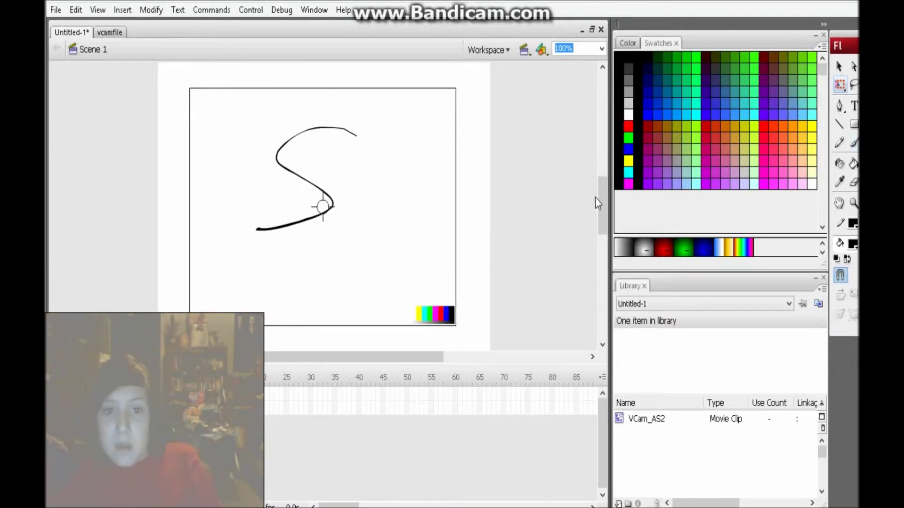
pyautogui.click(419, 253)
pyautogui.moveTo(456, 326); pyautogui.dragTo(404, 304)
pyautogui.hotkey('ctrl', 'Return')
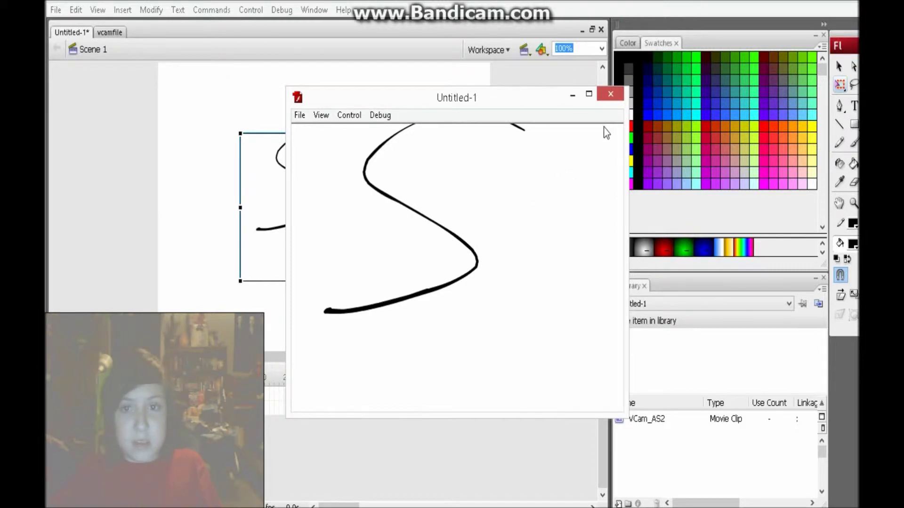
pyautogui.click(611, 94)
pyautogui.hotkey('ctrl', 'z')
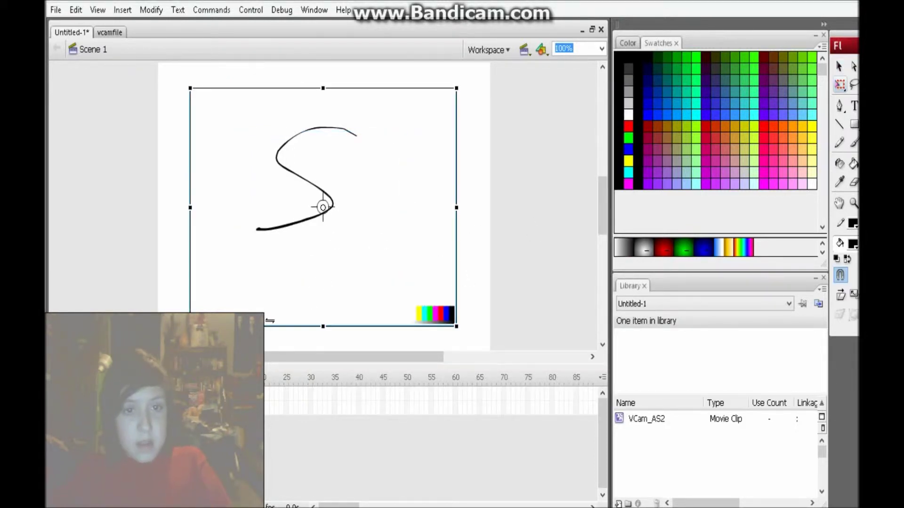
# Remove the S-shaped brush stroke from the stage.
pyautogui.click(298, 218)
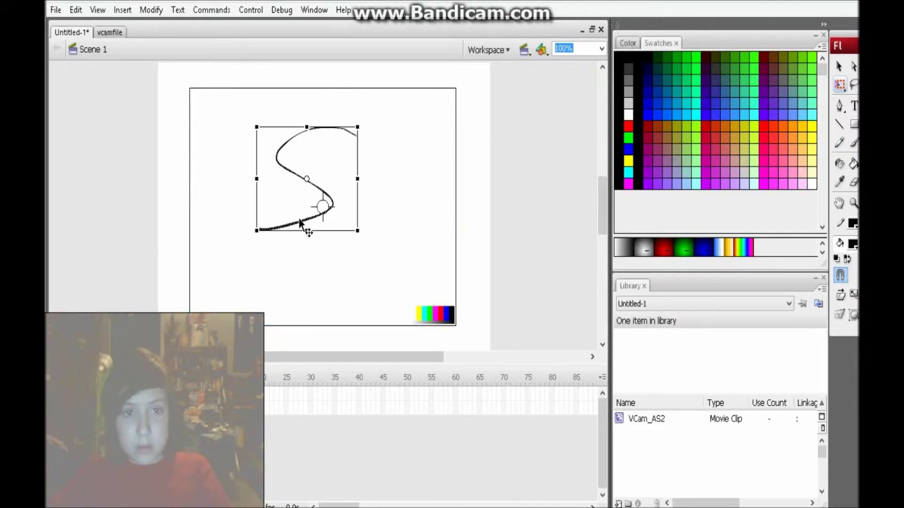
pyautogui.rightClick(300, 221)
pyautogui.click(344, 217)
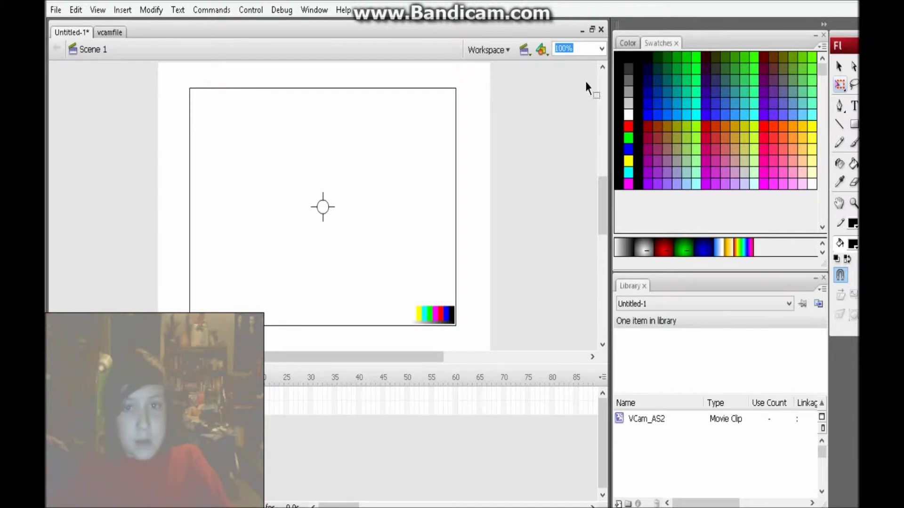
# At 50% zoom, brush a large rough black rectangle that encloses the whole stage as the background outline.
pyautogui.click(601, 49)
pyautogui.click(579, 99)
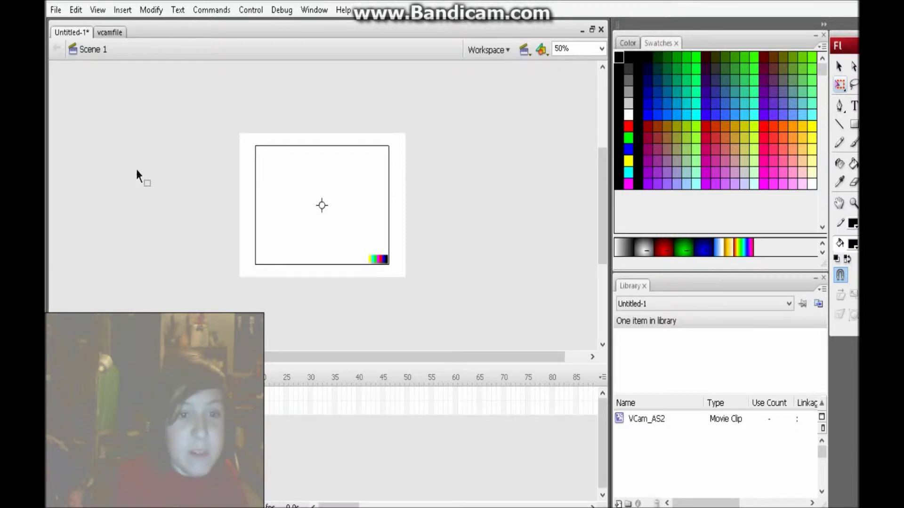
pyautogui.press('b')
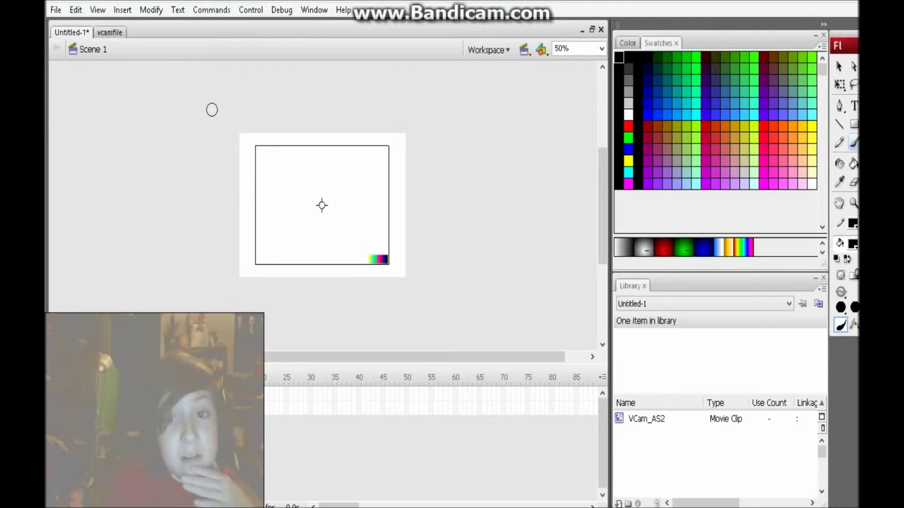
pyautogui.moveTo(203, 111); pyautogui.dragTo(201, 292)
pyautogui.moveTo(301, 289)
pyautogui.mouseDown()
pyautogui.moveTo(411, 290)
pyautogui.moveTo(400, 291)
pyautogui.moveTo(480, 274)
pyautogui.mouseUp()
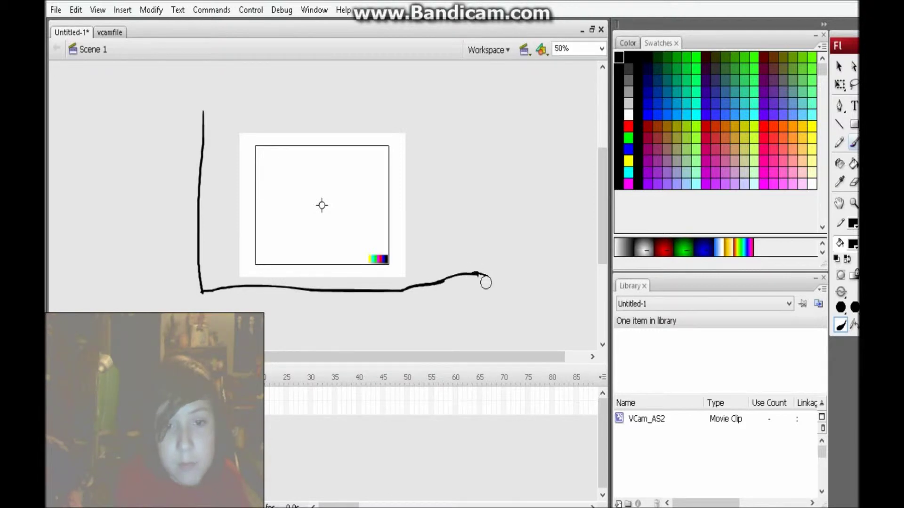
pyautogui.moveTo(486, 234)
pyautogui.mouseDown()
pyautogui.moveTo(481, 80)
pyautogui.moveTo(327, 78)
pyautogui.moveTo(205, 89)
pyautogui.moveTo(203, 113)
pyautogui.mouseUp()
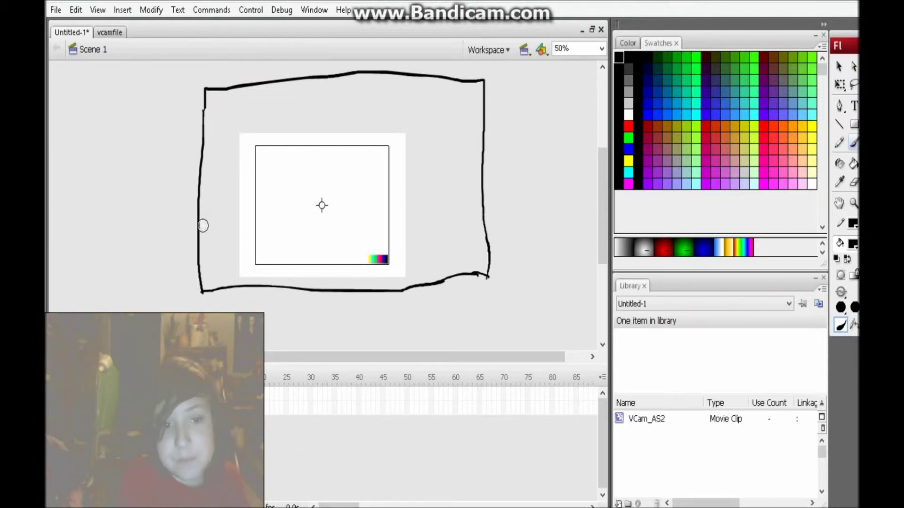
# Brush a ground line across the outline, a ledge with an upright spike on its right side and a small box on its left edge.
pyautogui.moveTo(228, 229); pyautogui.dragTo(484, 213)
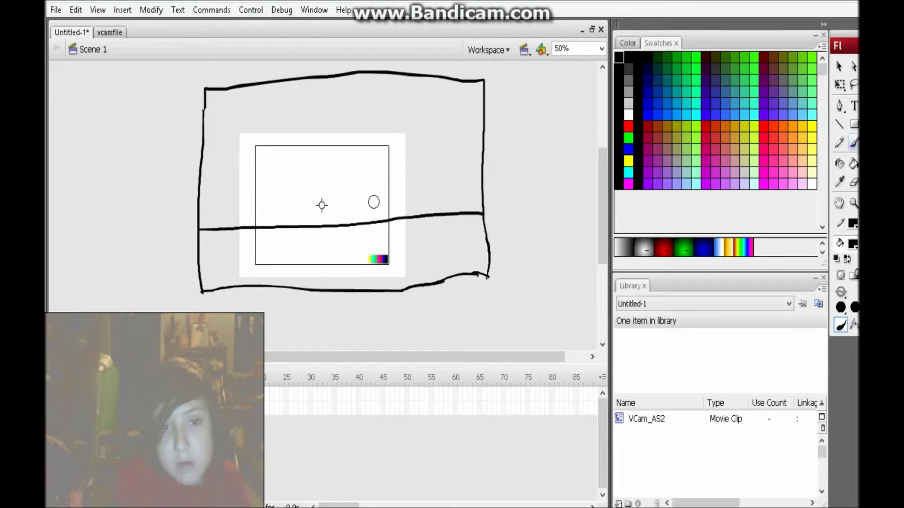
pyautogui.moveTo(386, 145); pyautogui.dragTo(484, 141)
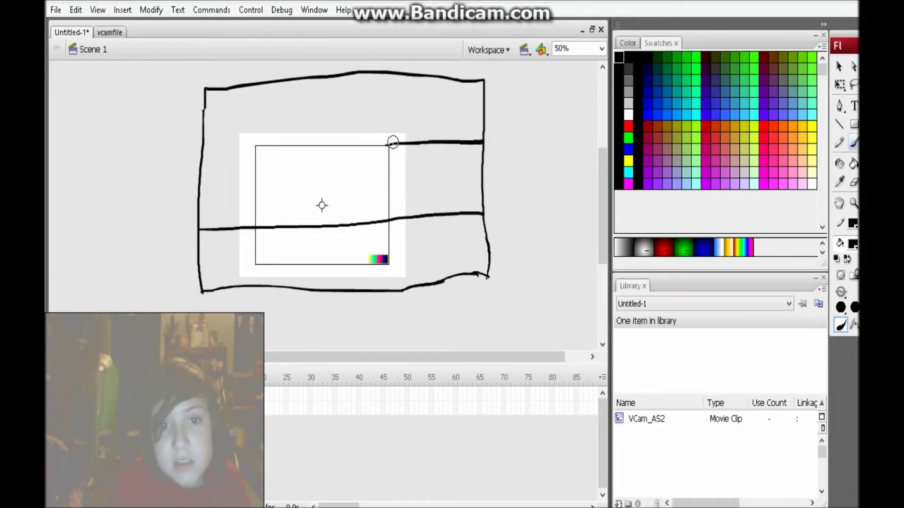
pyautogui.moveTo(471, 119)
pyautogui.mouseDown()
pyautogui.moveTo(483, 119)
pyautogui.moveTo(437, 121)
pyautogui.mouseUp()
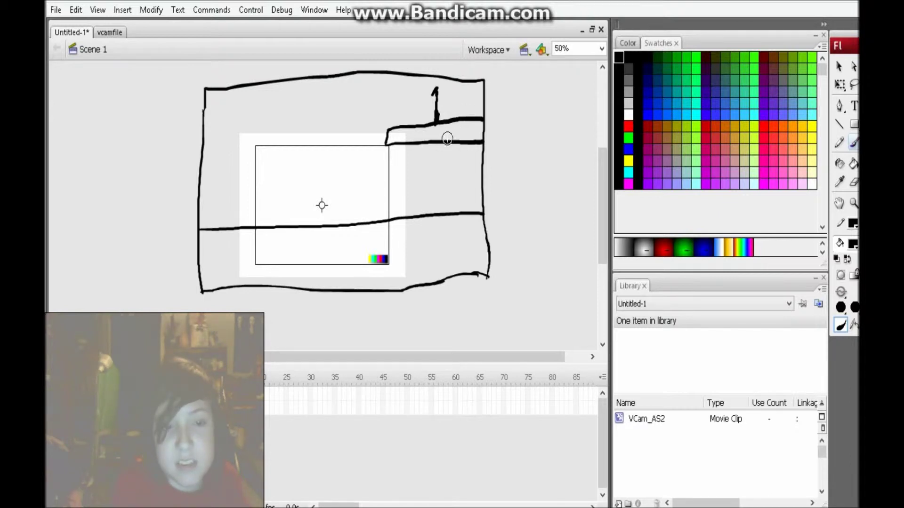
pyautogui.moveTo(436, 122); pyautogui.dragTo(436, 97)
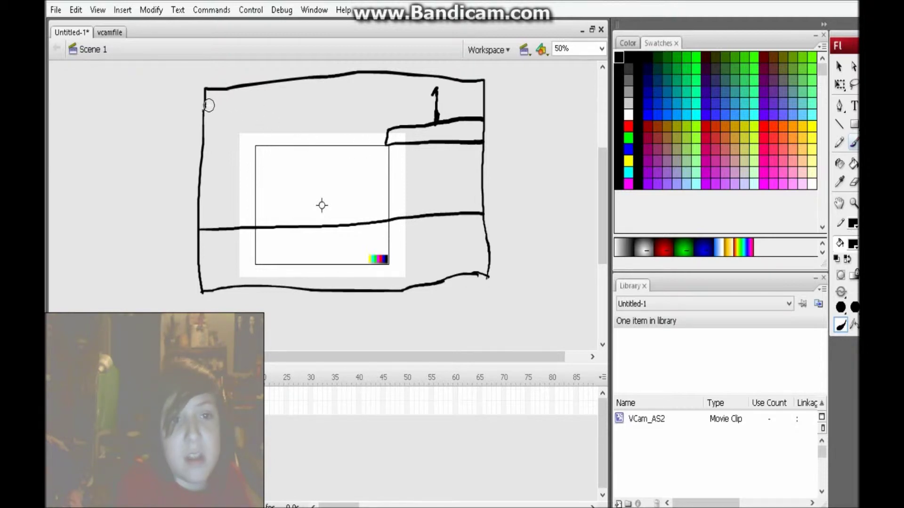
pyautogui.moveTo(206, 108)
pyautogui.mouseDown()
pyautogui.moveTo(222, 111)
pyautogui.moveTo(222, 123)
pyautogui.moveTo(208, 125)
pyautogui.mouseUp()
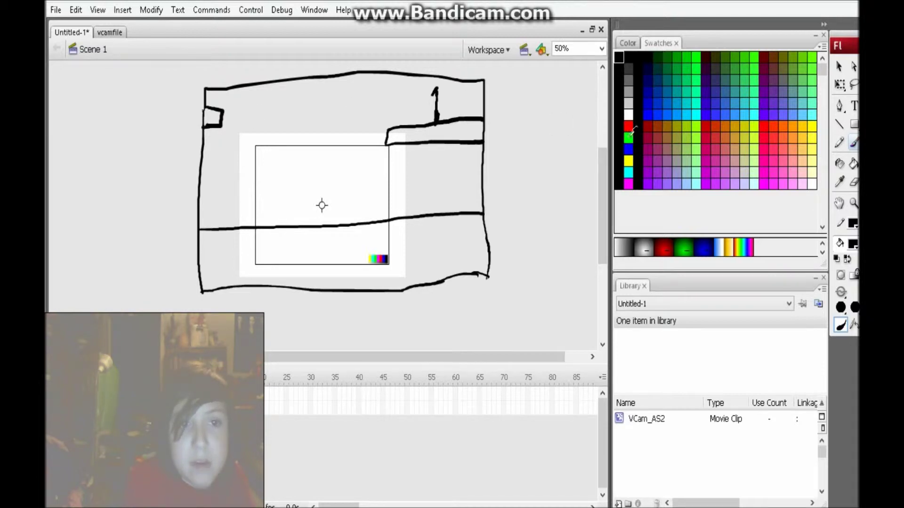
# Fill the background wall and small box gray, the ledge darker gray and the ground lime green with black grass strokes.
pyautogui.click(629, 81)
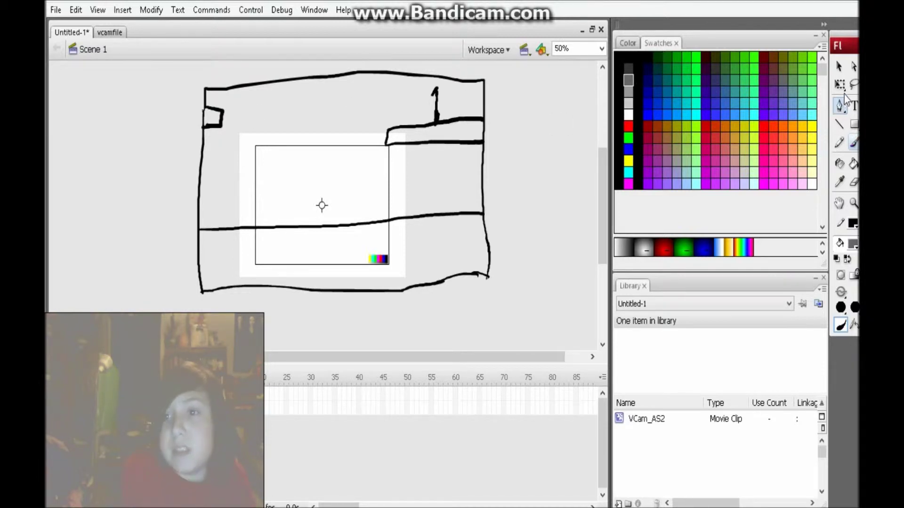
pyautogui.click(853, 163)
pyautogui.click(213, 116)
pyautogui.click(309, 172)
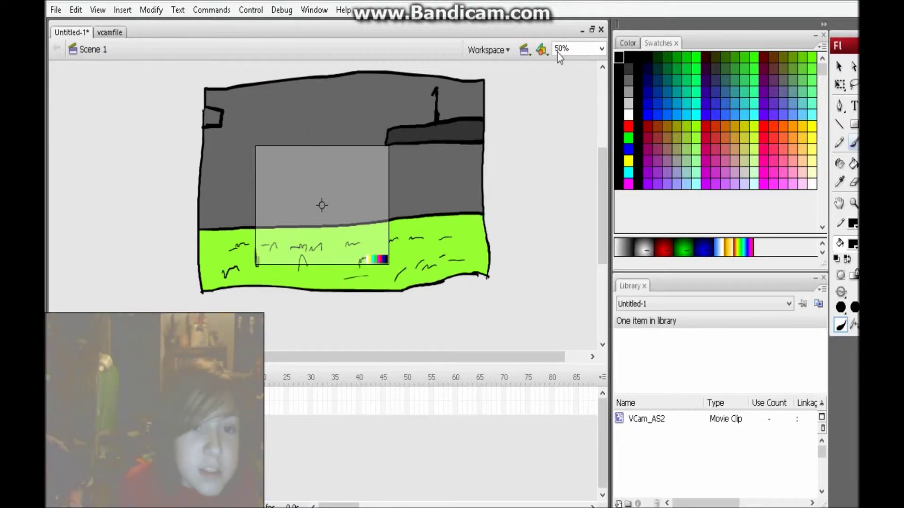
# Set the zoom to 100% and add a new layer for the character.
pyautogui.click(602, 48)
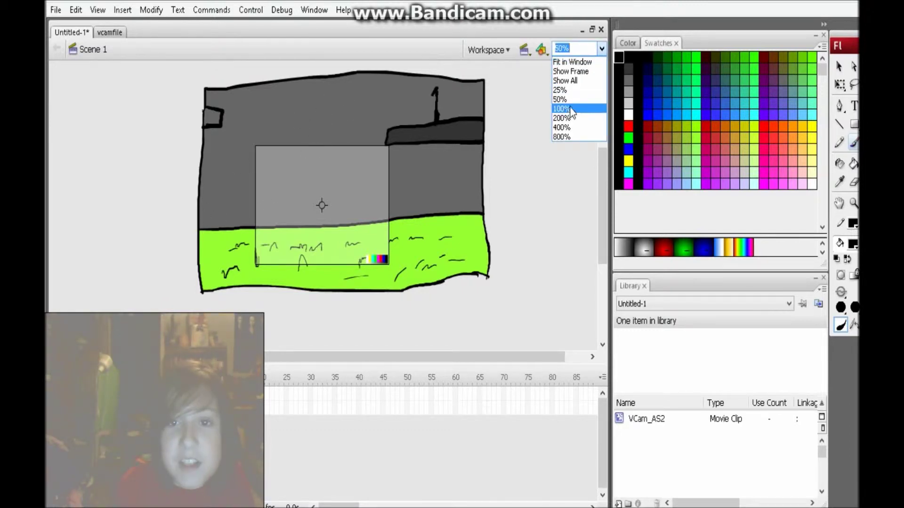
pyautogui.click(565, 110)
pyautogui.click(90, 394)
pyautogui.click(56, 505)
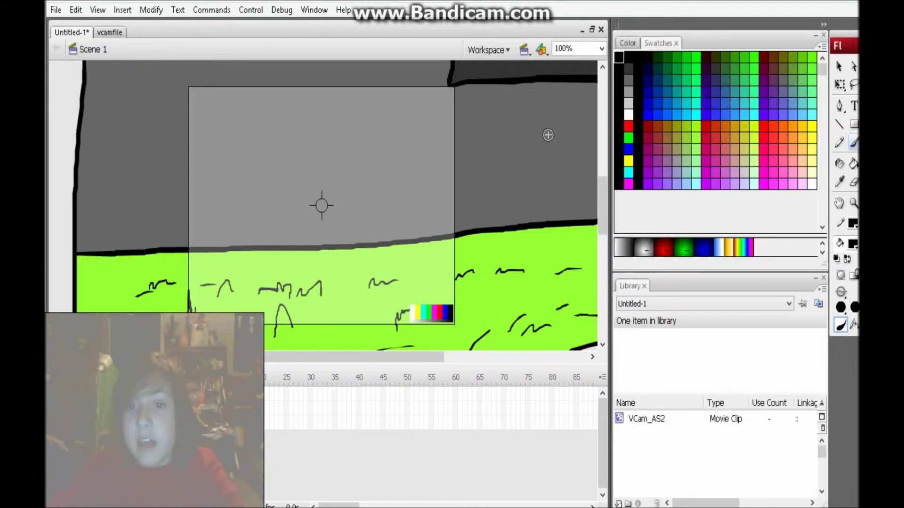
# Brush a white stick figure with a round head, body, legs and arms in the left part of the camera frame.
pyautogui.click(629, 114)
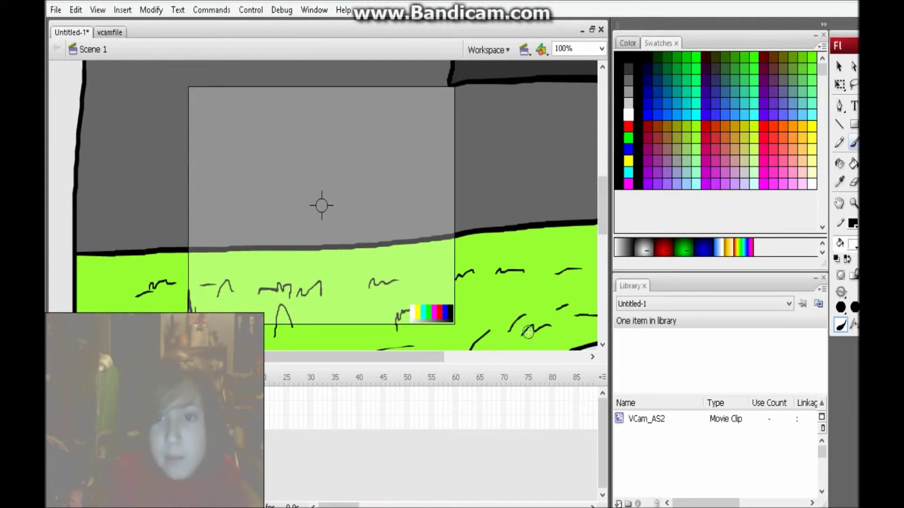
pyautogui.click(670, 213)
pyautogui.click(680, 215)
pyautogui.click(682, 220)
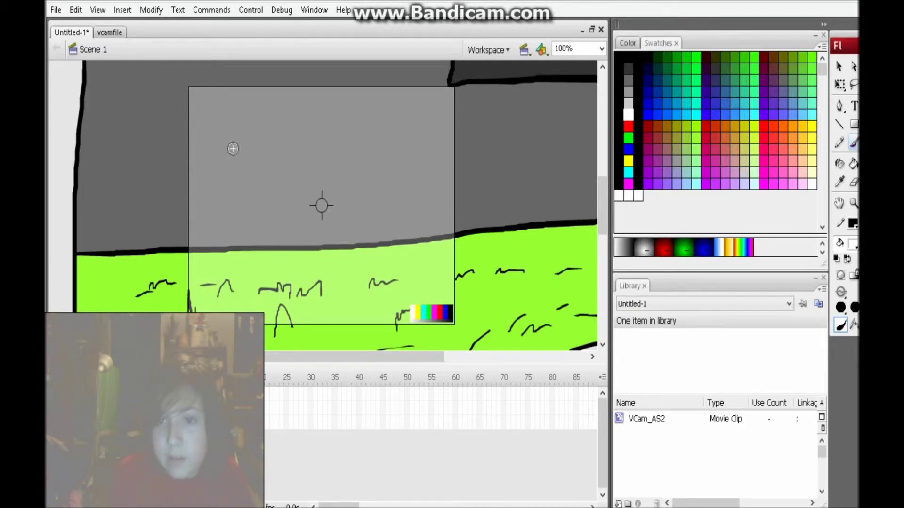
pyautogui.moveTo(225, 158)
pyautogui.mouseDown()
pyautogui.moveTo(208, 190)
pyautogui.moveTo(250, 170)
pyautogui.moveTo(227, 160)
pyautogui.mouseUp()
pyautogui.moveTo(231, 207)
pyautogui.mouseDown()
pyautogui.moveTo(241, 234)
pyautogui.moveTo(230, 287)
pyautogui.mouseUp()
pyautogui.moveTo(233, 248); pyautogui.dragTo(243, 288)
pyautogui.moveTo(240, 206)
pyautogui.mouseDown()
pyautogui.moveTo(243, 231)
pyautogui.moveTo(221, 228)
pyautogui.mouseUp()
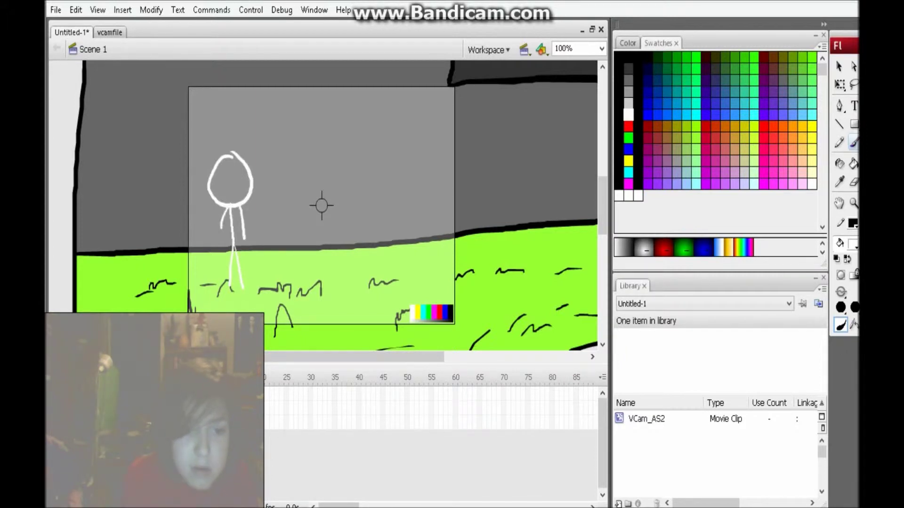
# Insert a blank keyframe on the stick figure's layer.
pyautogui.hotkey('ctrl', 'a')
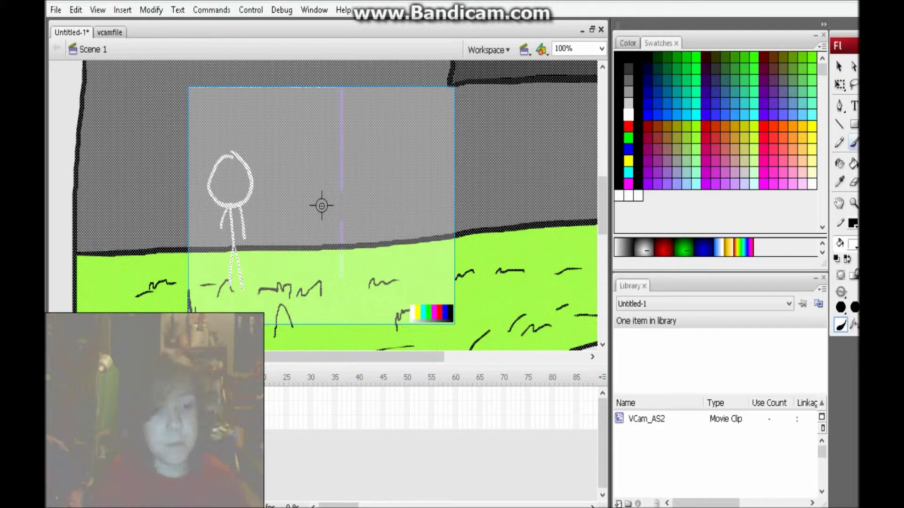
pyautogui.click(113, 408)
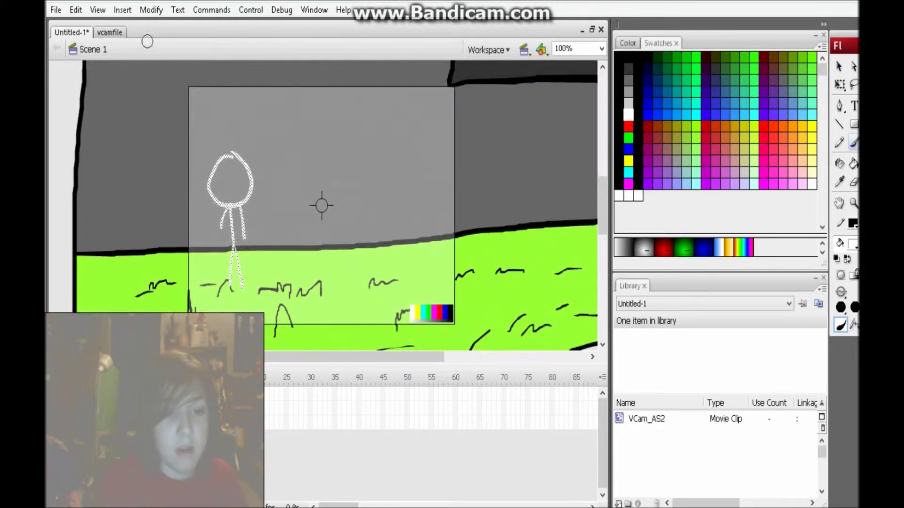
pyautogui.click(123, 10)
pyautogui.moveTo(157, 49)
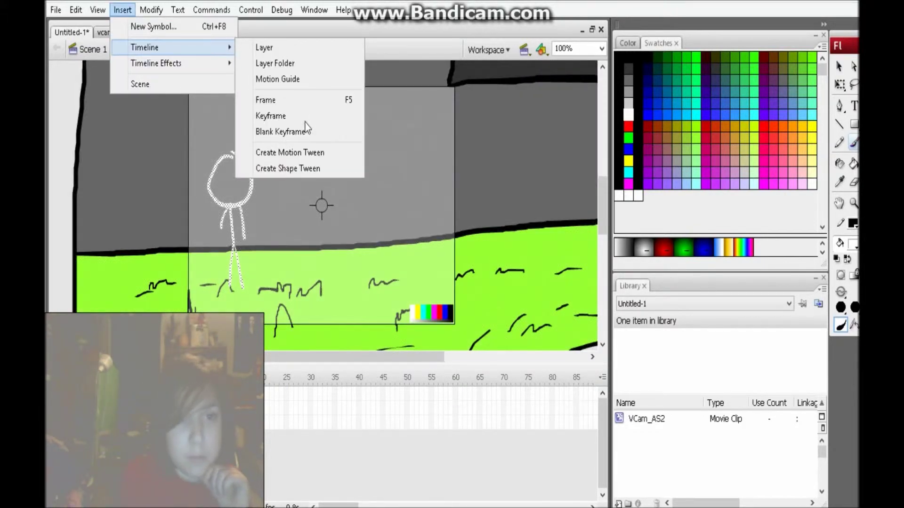
pyautogui.click(305, 136)
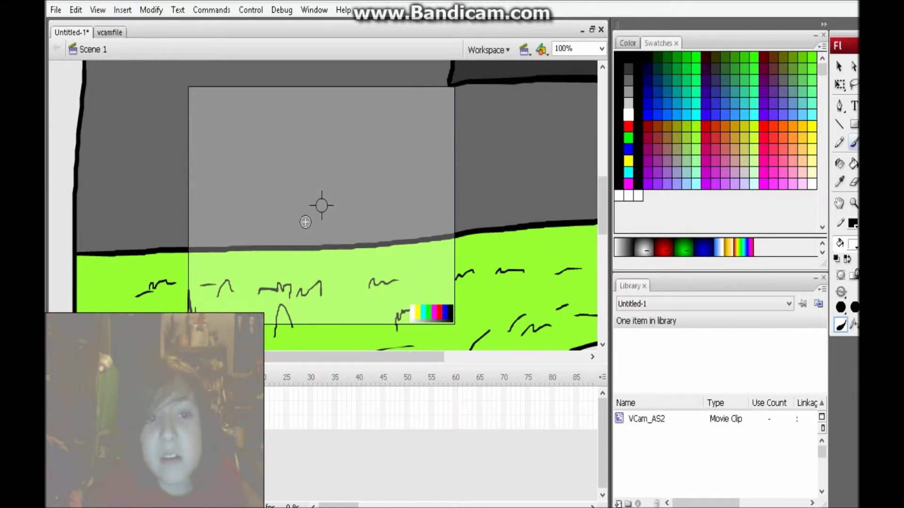
# Turn on onion skinning and select the blank keyframe following the first stick figure pose.
pyautogui.moveTo(289, 122)
pyautogui.mouseDown()
pyautogui.moveTo(266, 172)
pyautogui.moveTo(280, 123)
pyautogui.mouseUp()
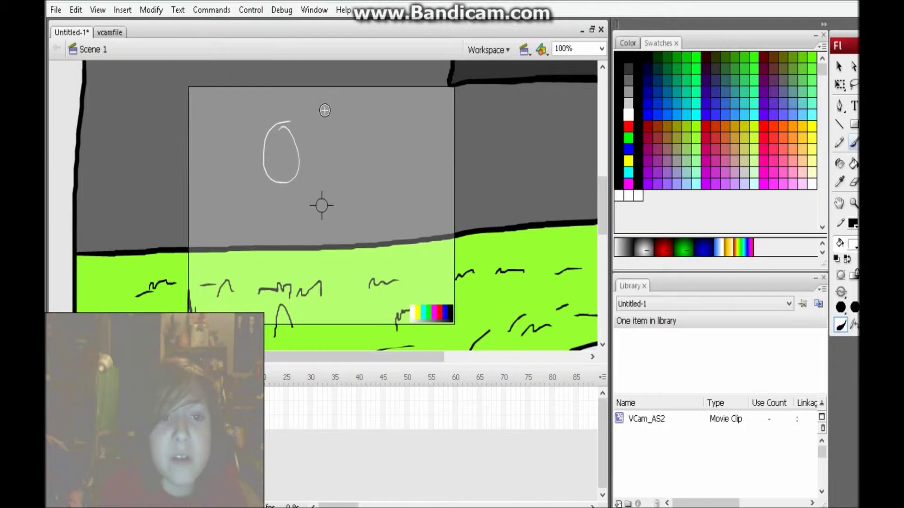
pyautogui.hotkey('ctrl', 'z')
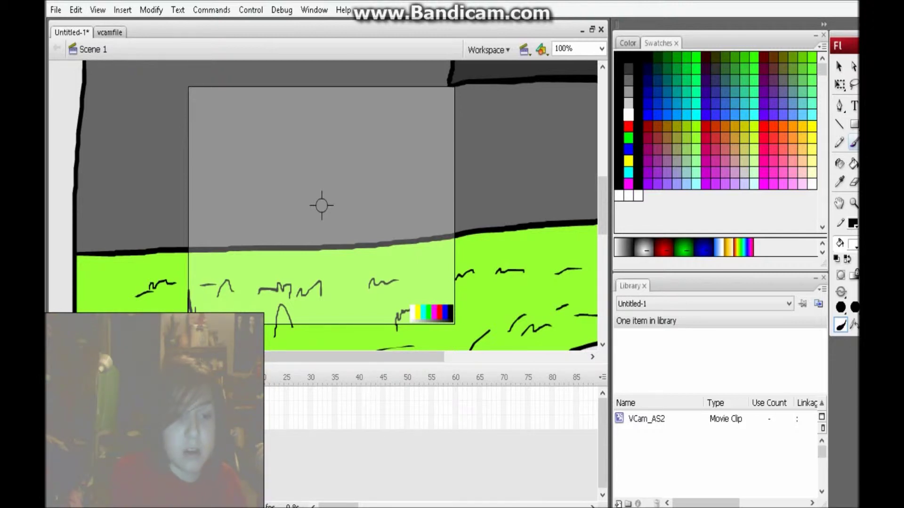
pyautogui.press('.')
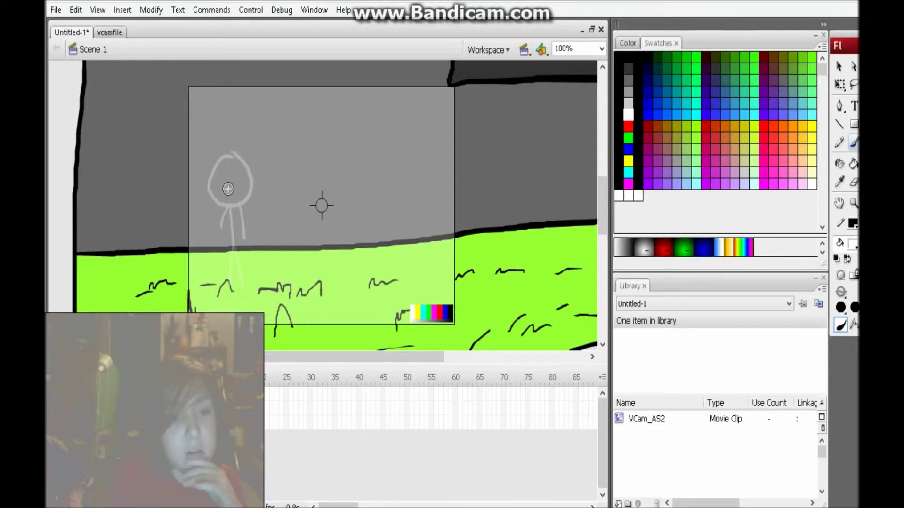
pyautogui.click(210, 408)
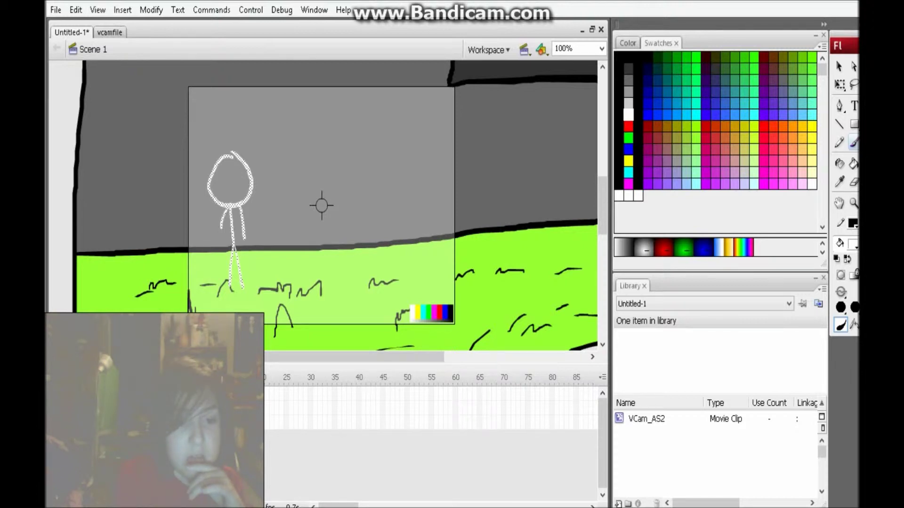
pyautogui.click(214, 408)
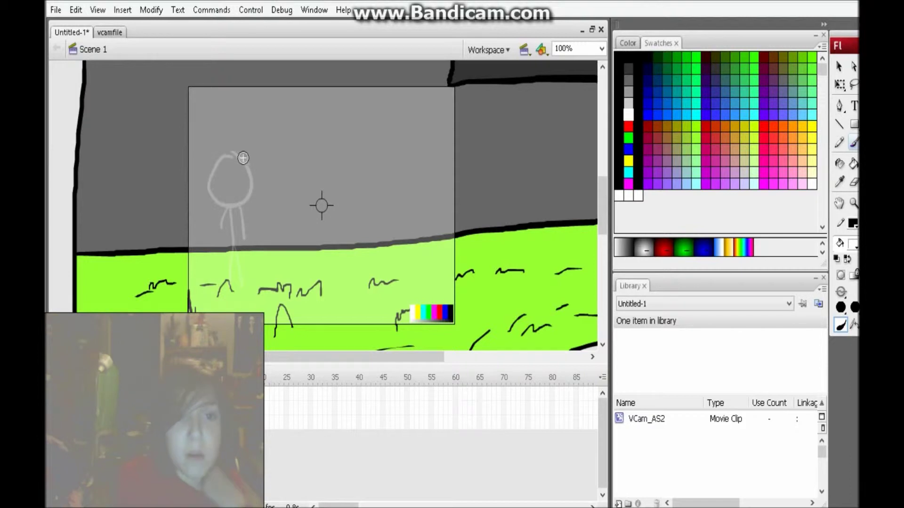
# Brush a second white stick figure pose slightly right of the onion-skinned first one, with head, body, legs and arms.
pyautogui.moveTo(241, 155)
pyautogui.mouseDown()
pyautogui.moveTo(250, 189)
pyautogui.moveTo(239, 157)
pyautogui.moveTo(233, 241)
pyautogui.mouseUp()
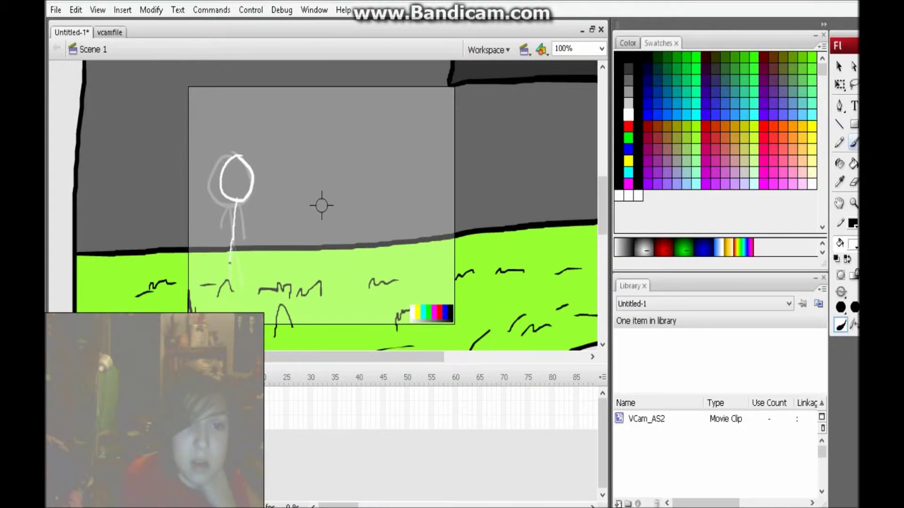
pyautogui.moveTo(242, 281); pyautogui.dragTo(242, 284)
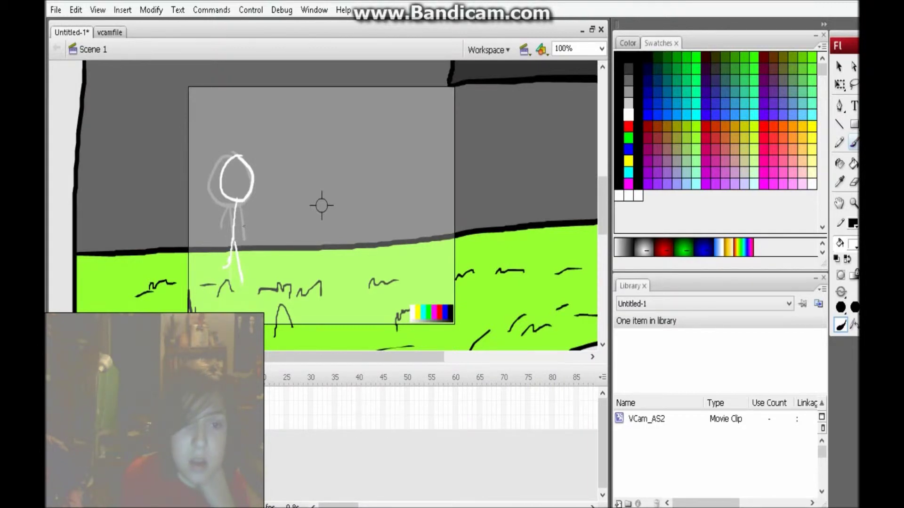
pyautogui.moveTo(238, 201); pyautogui.dragTo(221, 216)
# Insert a blank keyframe and brush a third walking pose a little further right, with the back leg bent upward.
pyautogui.click(121, 10)
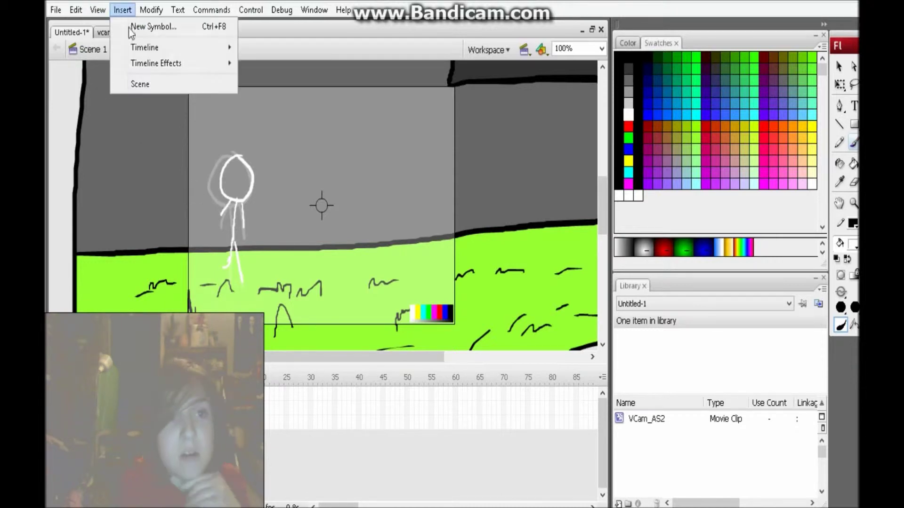
pyautogui.moveTo(188, 47)
pyautogui.click(289, 133)
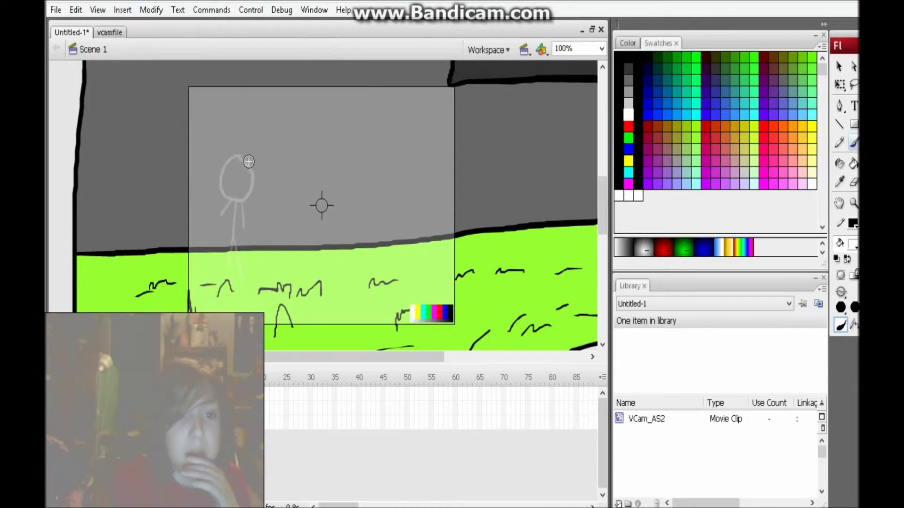
pyautogui.moveTo(258, 158)
pyautogui.mouseDown()
pyautogui.moveTo(244, 189)
pyautogui.moveTo(268, 162)
pyautogui.moveTo(246, 206)
pyautogui.moveTo(250, 253)
pyautogui.mouseUp()
pyautogui.hotkey('ctrl', 'z')
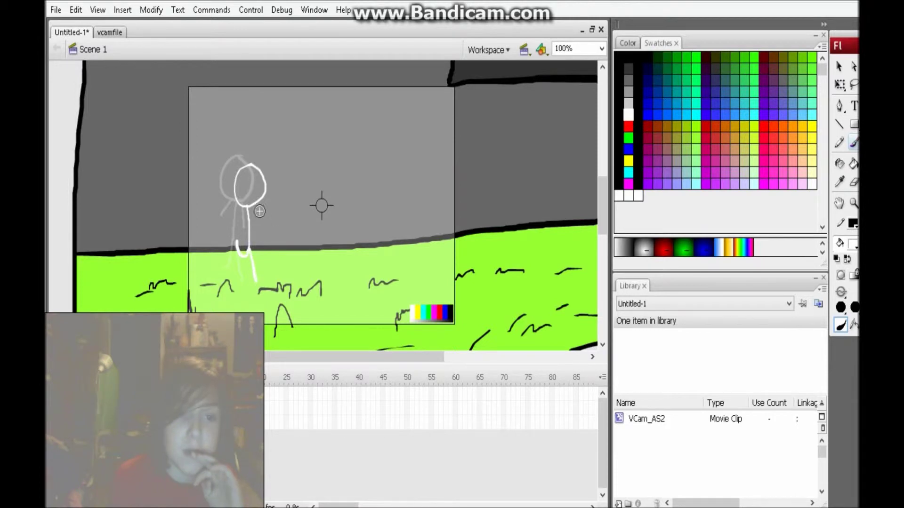
pyautogui.moveTo(252, 207)
pyautogui.mouseDown()
pyautogui.moveTo(257, 230)
pyautogui.moveTo(236, 221)
pyautogui.mouseUp()
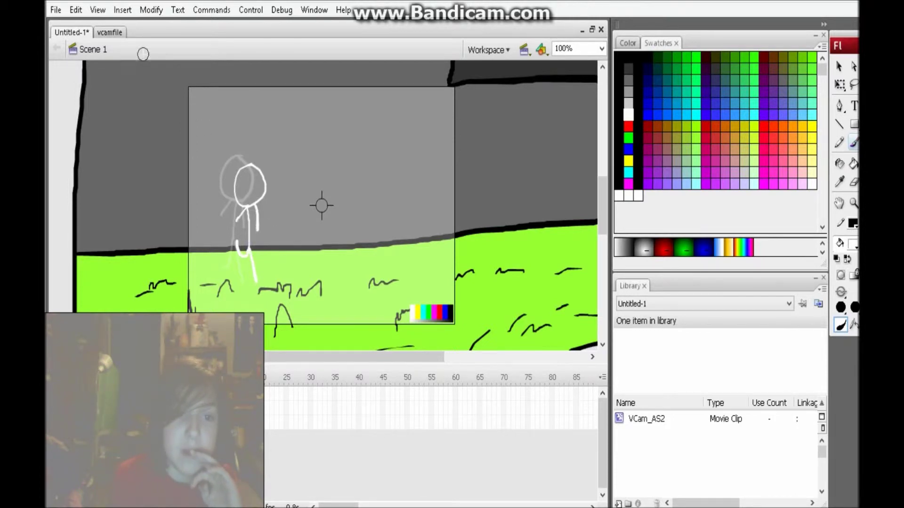
# Insert a blank keyframe and brush a fourth pose further right, with the legs spread in a stride and both arms down.
pyautogui.click(122, 10)
pyautogui.moveTo(142, 48)
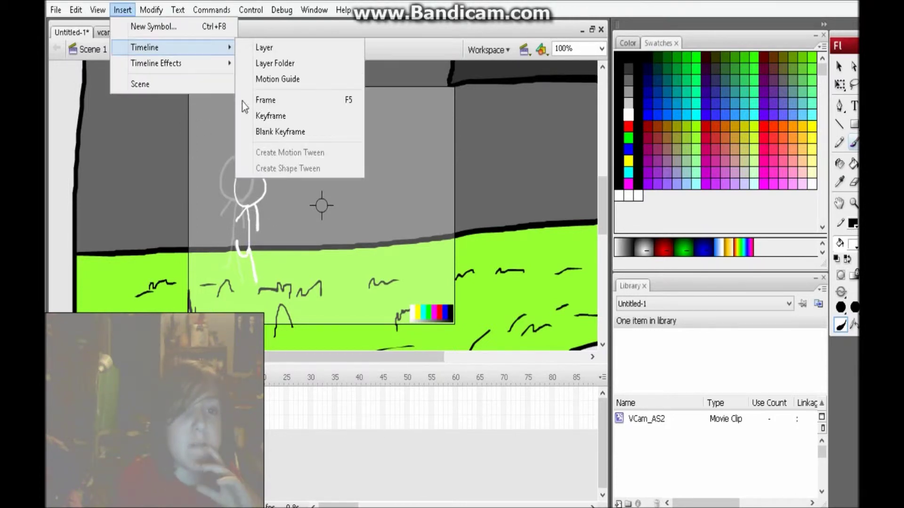
pyautogui.click(300, 132)
pyautogui.moveTo(271, 165)
pyautogui.mouseDown()
pyautogui.moveTo(274, 199)
pyautogui.moveTo(264, 172)
pyautogui.moveTo(264, 241)
pyautogui.moveTo(272, 244)
pyautogui.moveTo(264, 243)
pyautogui.moveTo(275, 264)
pyautogui.moveTo(253, 269)
pyautogui.mouseUp()
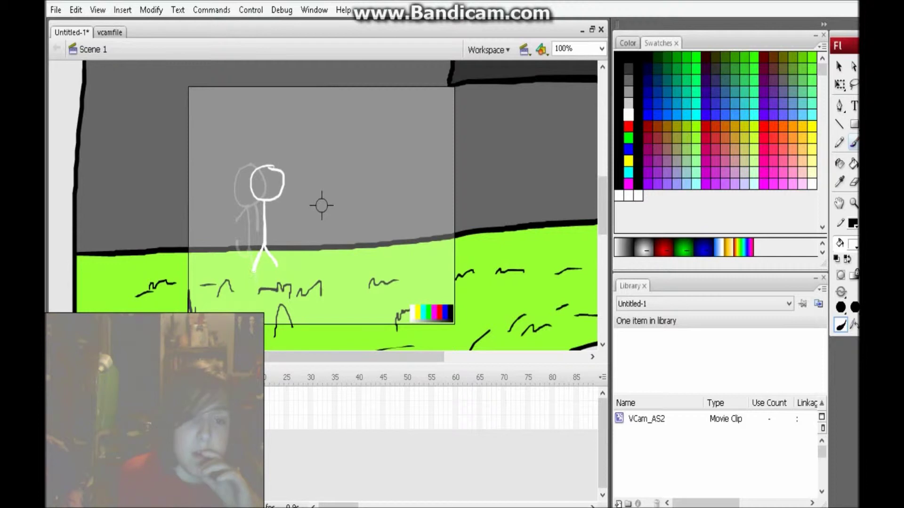
pyautogui.hotkey('ctrl', 'z')
pyautogui.hotkey('ctrl', 'z')
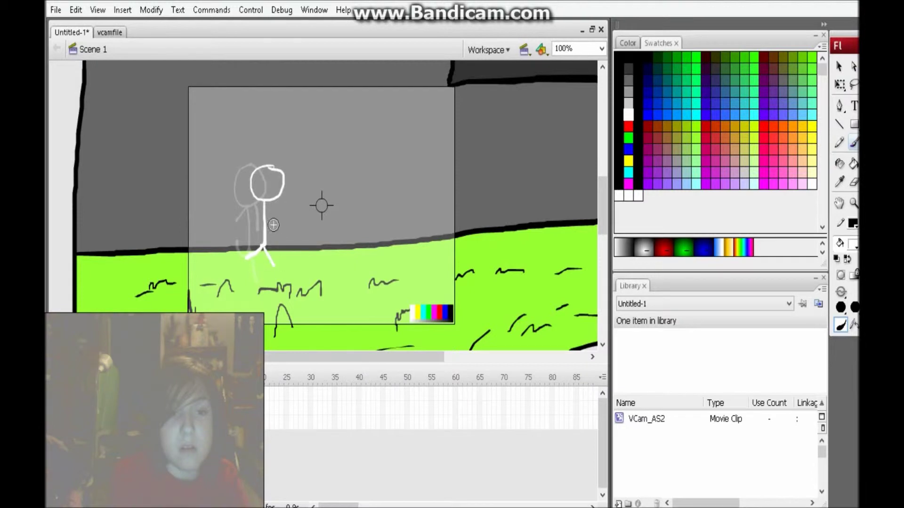
pyautogui.moveTo(267, 198); pyautogui.dragTo(254, 211)
# Play the walk animation from the first stick figure frame and return to the last pose.
pyautogui.click(180, 408)
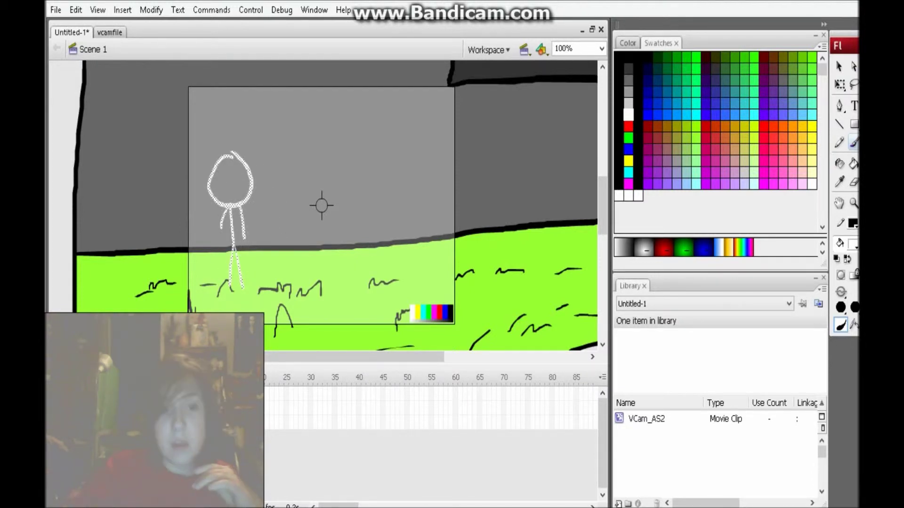
pyautogui.press('Return')
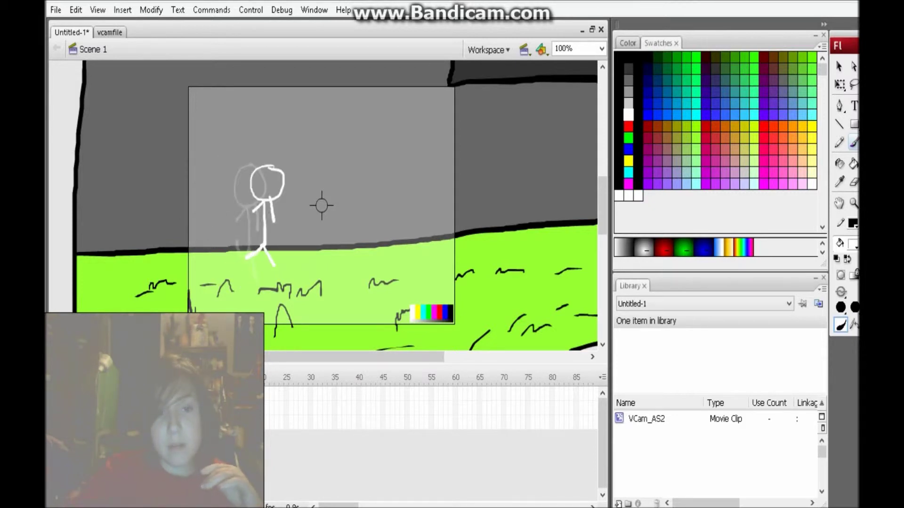
pyautogui.click(223, 407)
# Insert a blank keyframe and brush a fifth pose slightly right of the last, with the back leg kicked up behind.
pyautogui.click(123, 12)
pyautogui.moveTo(143, 42)
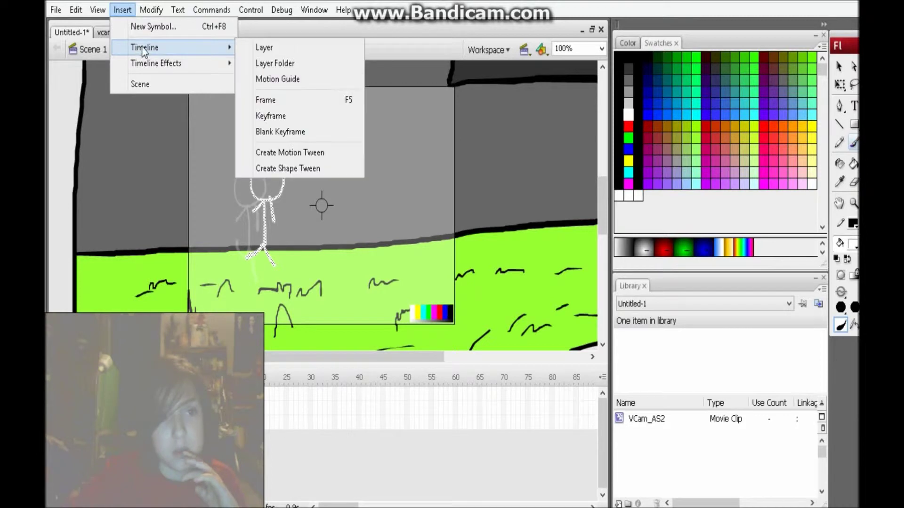
pyautogui.click(264, 135)
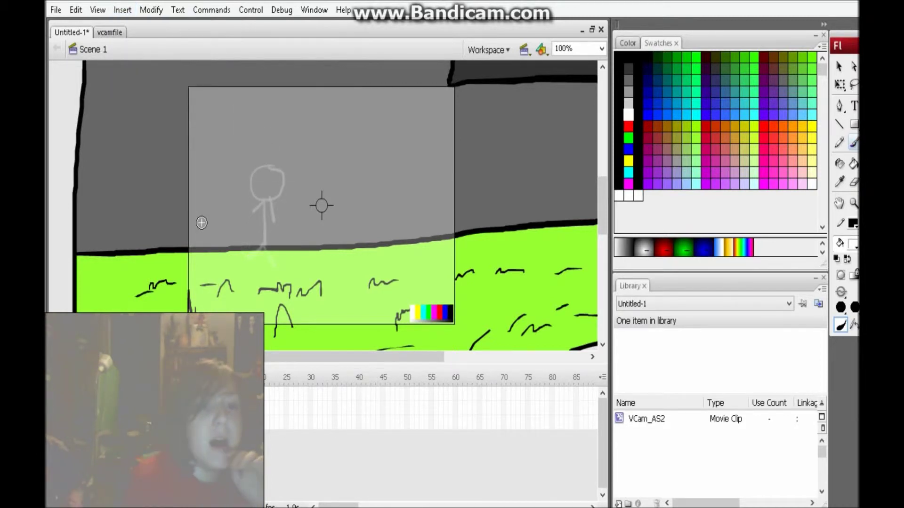
pyautogui.moveTo(275, 168)
pyautogui.mouseDown()
pyautogui.moveTo(252, 200)
pyautogui.moveTo(286, 202)
pyautogui.moveTo(278, 171)
pyautogui.moveTo(277, 201)
pyautogui.moveTo(268, 168)
pyautogui.mouseUp()
pyautogui.moveTo(268, 202); pyautogui.dragTo(270, 224)
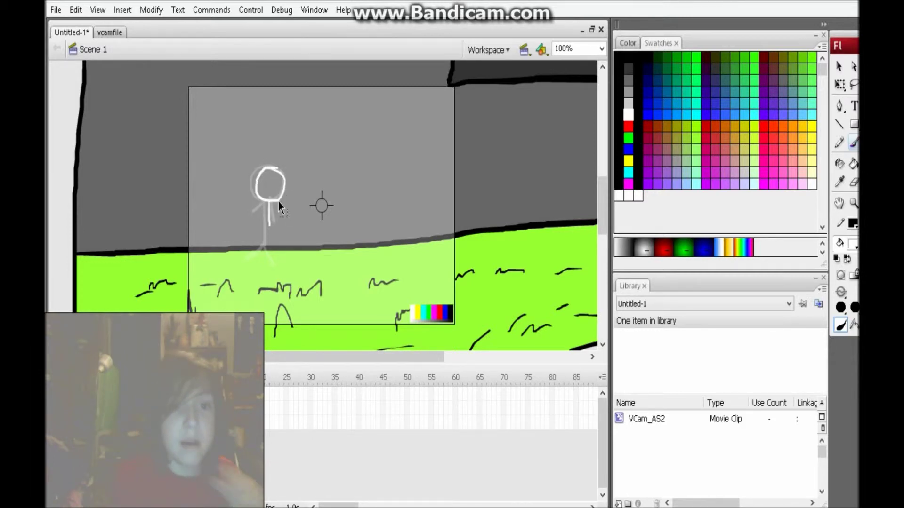
pyautogui.hotkey('ctrl', 'z')
pyautogui.moveTo(271, 237); pyautogui.dragTo(267, 243)
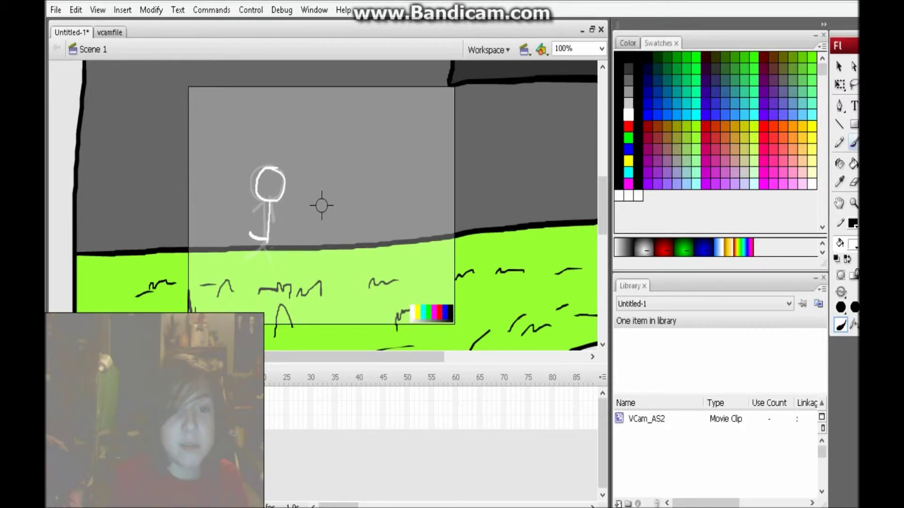
pyautogui.moveTo(271, 201); pyautogui.dragTo(278, 235)
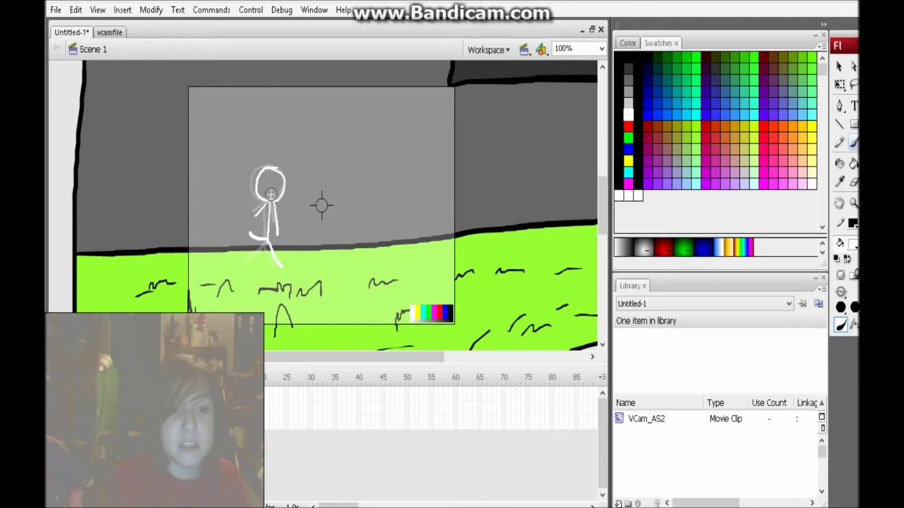
# Insert a blank keyframe and brush a sixth pose further right, with the legs close together and the arms angled outward.
pyautogui.click(141, 10)
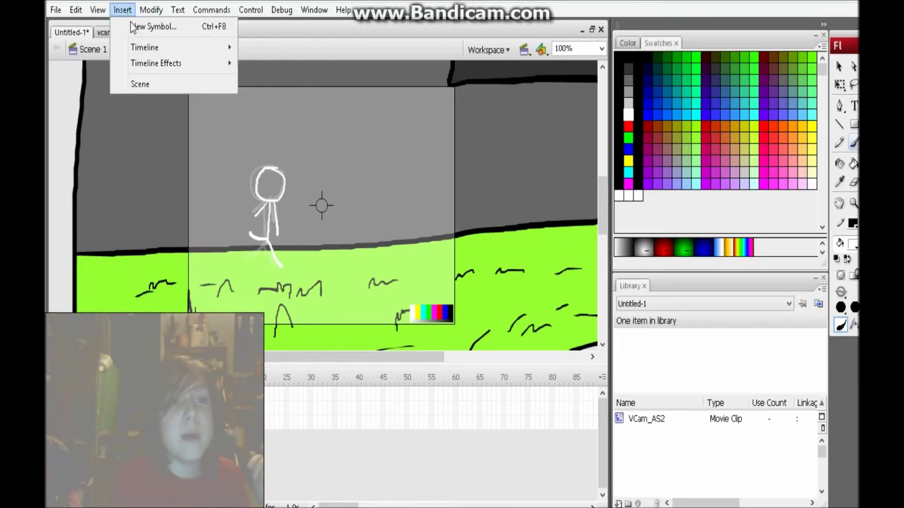
pyautogui.moveTo(150, 48)
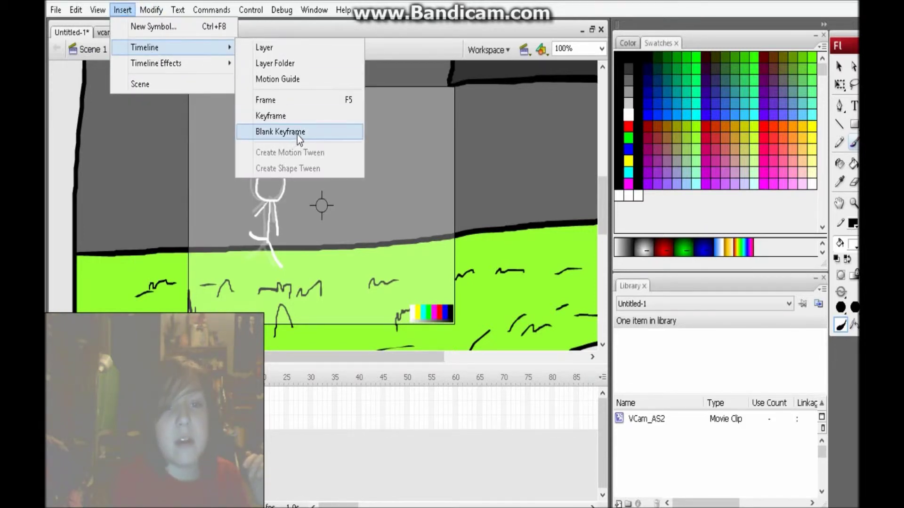
pyautogui.click(297, 135)
pyautogui.moveTo(278, 198); pyautogui.dragTo(287, 235)
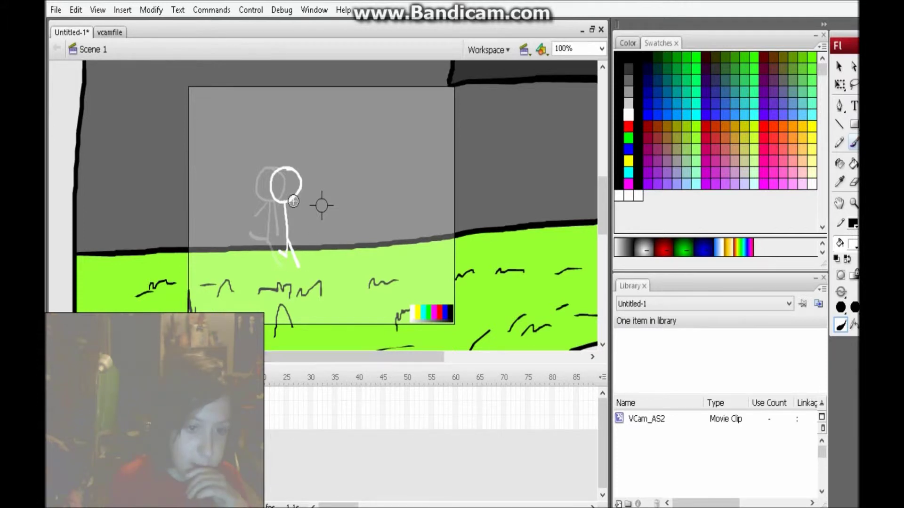
pyautogui.moveTo(282, 206)
pyautogui.mouseDown()
pyautogui.moveTo(275, 218)
pyautogui.moveTo(296, 218)
pyautogui.mouseUp()
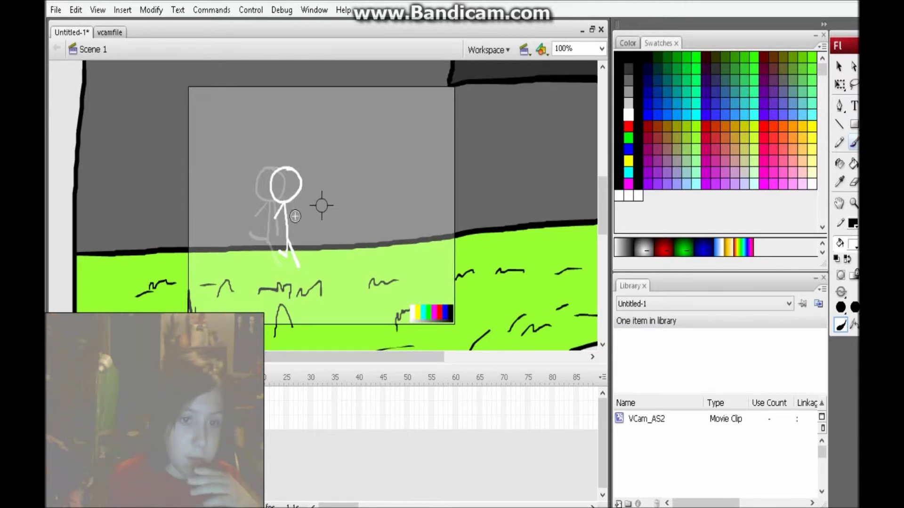
# Insert a blank keyframe, brush a seventh pose slightly right with the back leg bent, and play back the walk.
pyautogui.click(120, 14)
pyautogui.moveTo(172, 45)
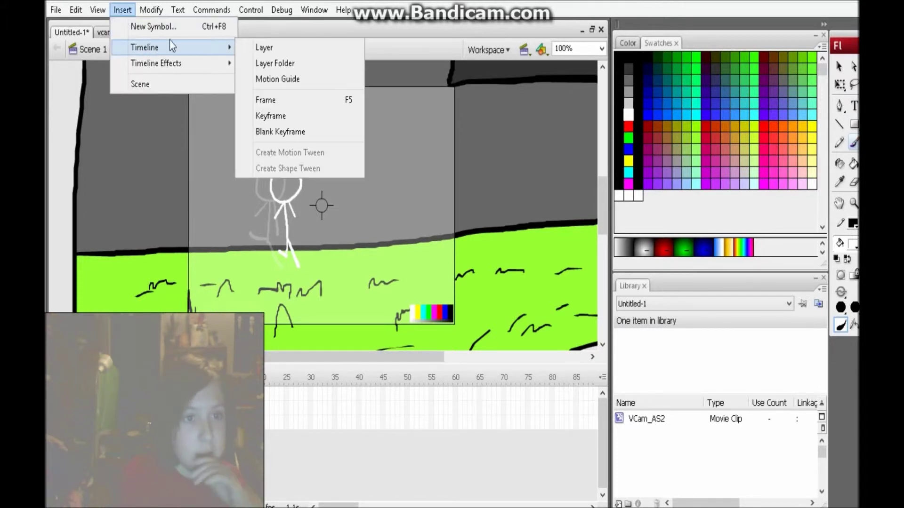
pyautogui.click(280, 129)
pyautogui.moveTo(287, 169)
pyautogui.mouseDown()
pyautogui.moveTo(307, 175)
pyautogui.moveTo(292, 197)
pyautogui.moveTo(298, 243)
pyautogui.moveTo(284, 228)
pyautogui.moveTo(307, 225)
pyautogui.mouseUp()
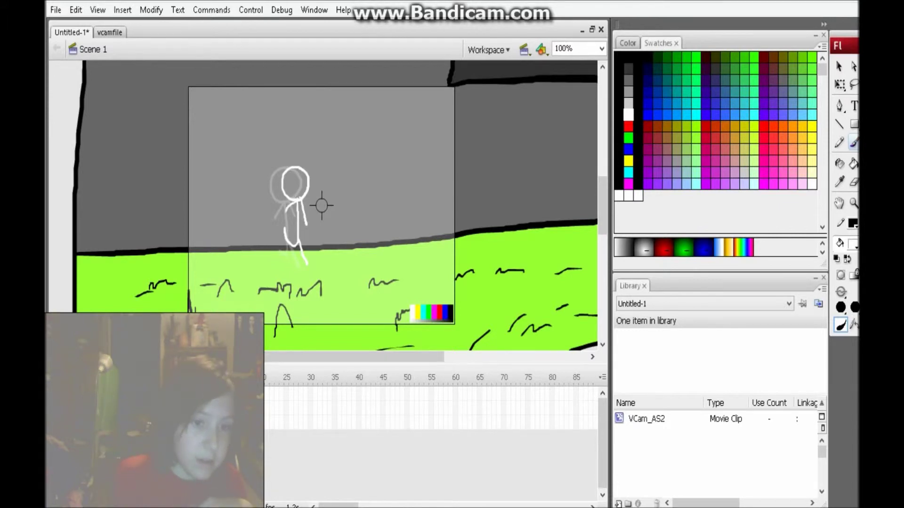
pyautogui.moveTo(239, 378); pyautogui.dragTo(170, 378)
pyautogui.press('Return')
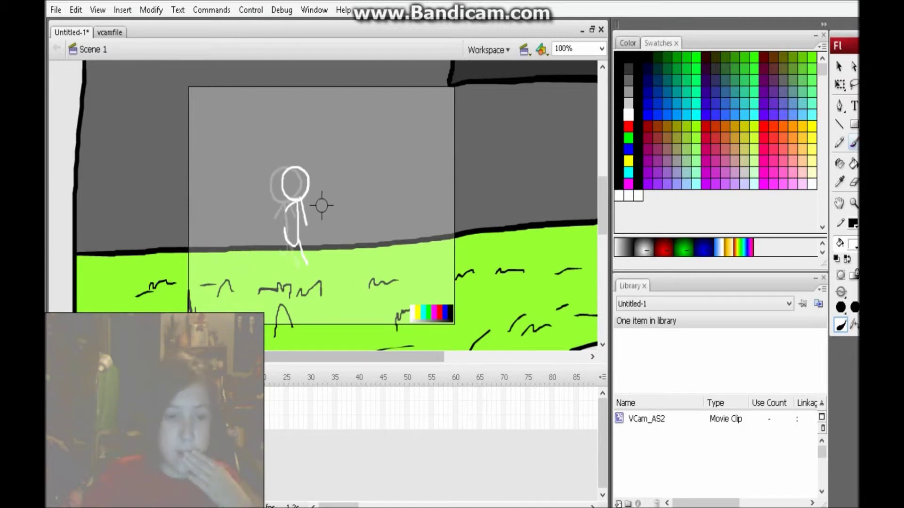
# Insert a blank keyframe and brush a standing pose over the previous figure's position, with both legs straight down.
pyautogui.click(122, 10)
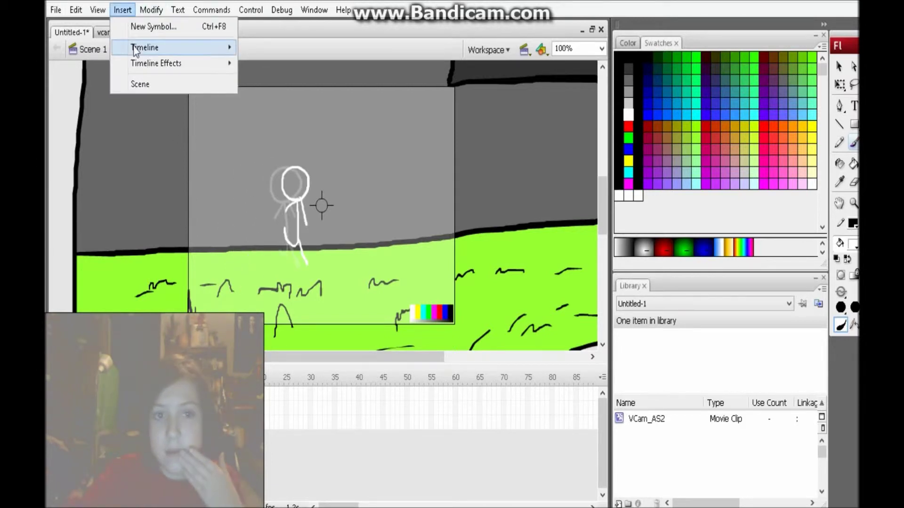
pyautogui.moveTo(137, 48)
pyautogui.click(280, 131)
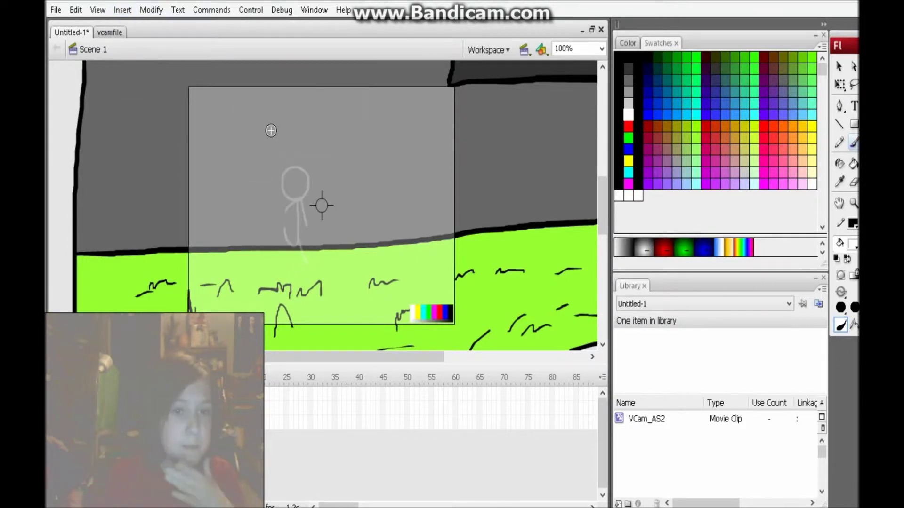
pyautogui.moveTo(291, 166)
pyautogui.mouseDown()
pyautogui.moveTo(279, 184)
pyautogui.moveTo(303, 205)
pyautogui.moveTo(289, 165)
pyautogui.mouseUp()
pyautogui.moveTo(296, 207)
pyautogui.mouseDown()
pyautogui.moveTo(291, 277)
pyautogui.moveTo(305, 268)
pyautogui.moveTo(305, 283)
pyautogui.mouseUp()
pyautogui.moveTo(304, 207); pyautogui.dragTo(306, 235)
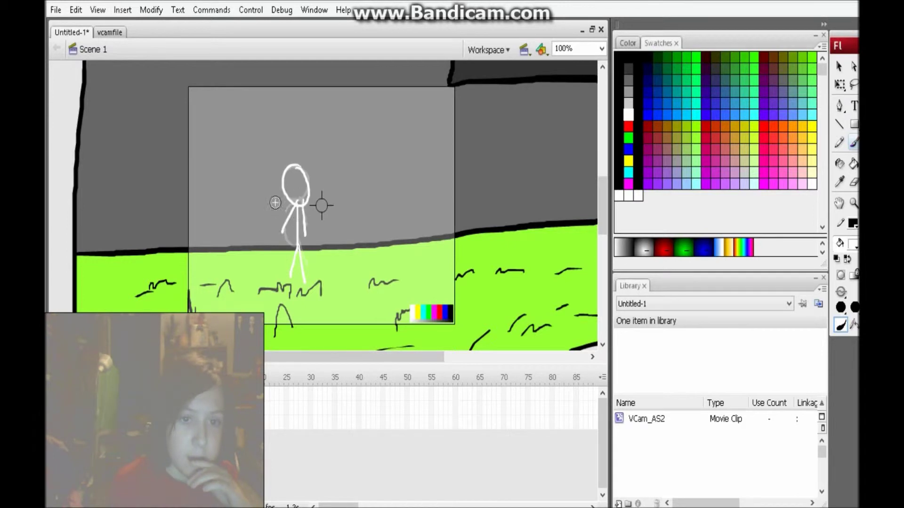
# Insert a keyframe that repeats the standing pose for one more frame.
pyautogui.click(122, 10)
pyautogui.moveTo(169, 47)
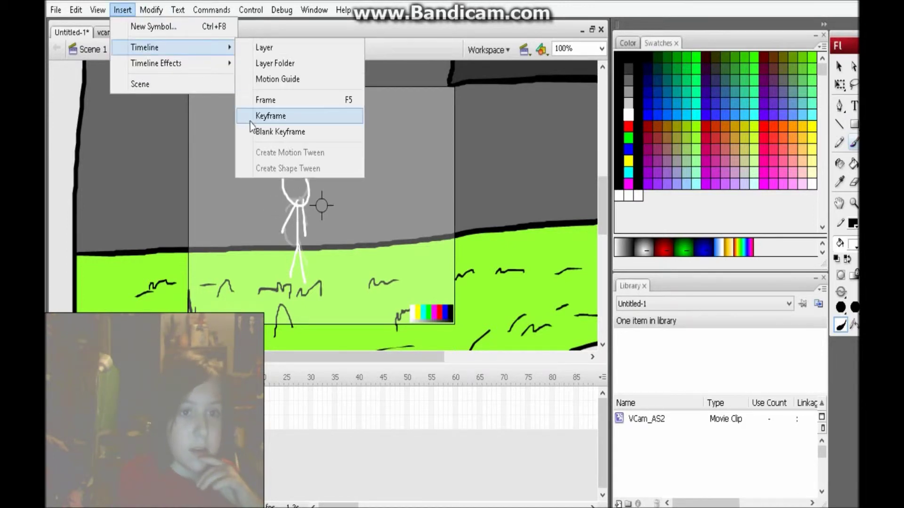
pyautogui.click(271, 116)
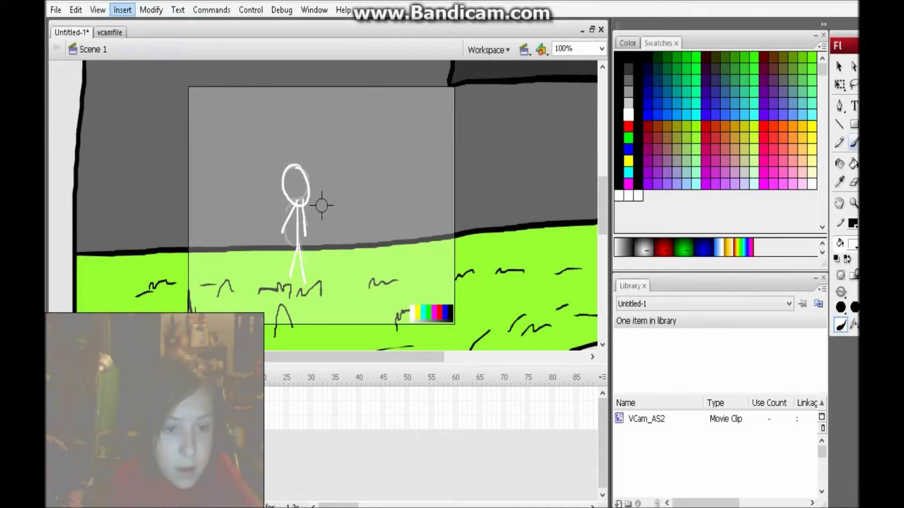
pyautogui.press('F6')
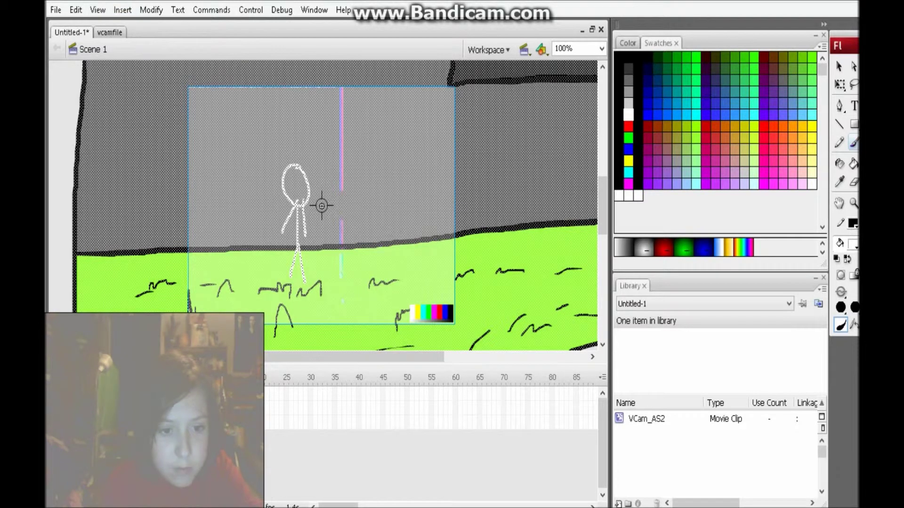
pyautogui.press('Escape')
# Insert a blank keyframe after the repeated standing pose.
pyautogui.click(123, 11)
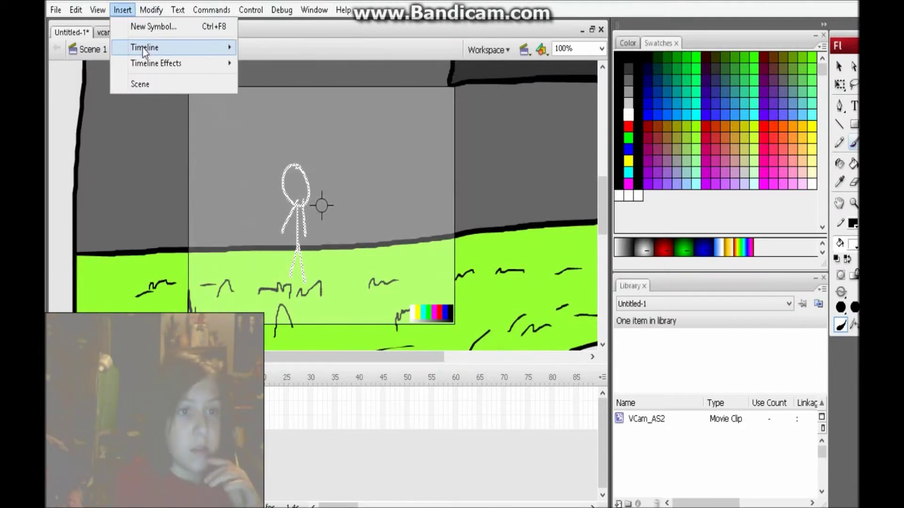
pyautogui.moveTo(143, 48)
pyautogui.click(282, 131)
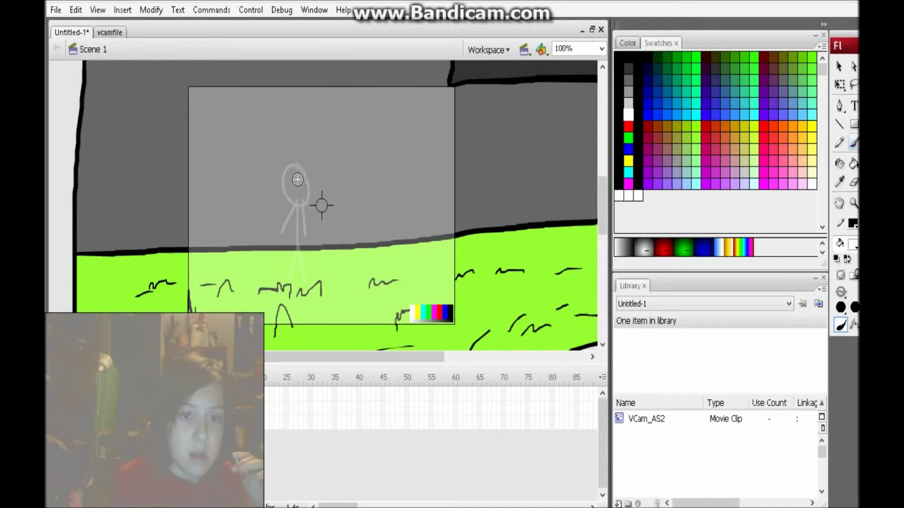
pyautogui.moveTo(305, 197); pyautogui.dragTo(297, 197)
pyautogui.press('z')
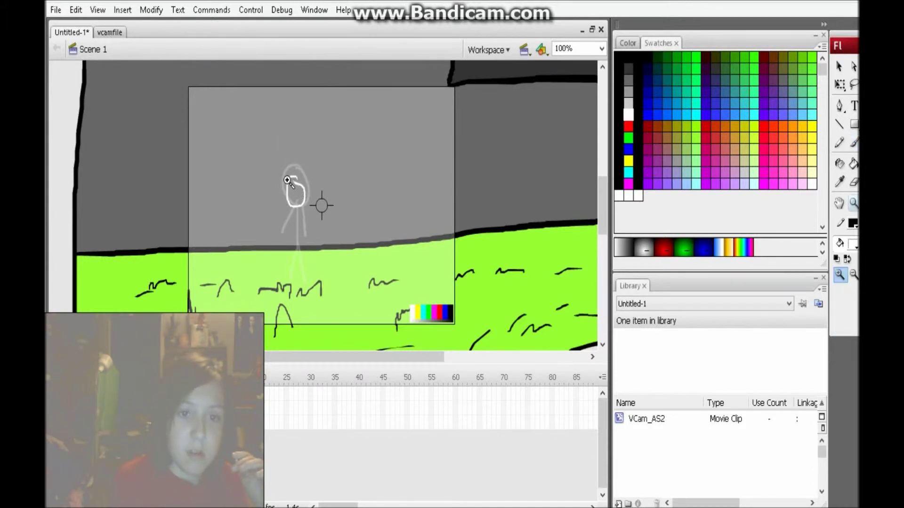
pyautogui.hotkey('ctrl', 'z')
# Brush a lower, shorter standing pose over the previous figure, with the arms hanging and the legs together.
pyautogui.press('b')
pyautogui.moveTo(296, 178)
pyautogui.mouseDown()
pyautogui.moveTo(305, 186)
pyautogui.moveTo(289, 200)
pyautogui.moveTo(301, 212)
pyautogui.moveTo(305, 261)
pyautogui.mouseUp()
pyautogui.moveTo(302, 209)
pyautogui.mouseDown()
pyautogui.moveTo(307, 230)
pyautogui.moveTo(290, 222)
pyautogui.mouseUp()
# Insert a blank keyframe and brush a crouching pose slightly lower, with bent knees and both arms down.
pyautogui.click(123, 10)
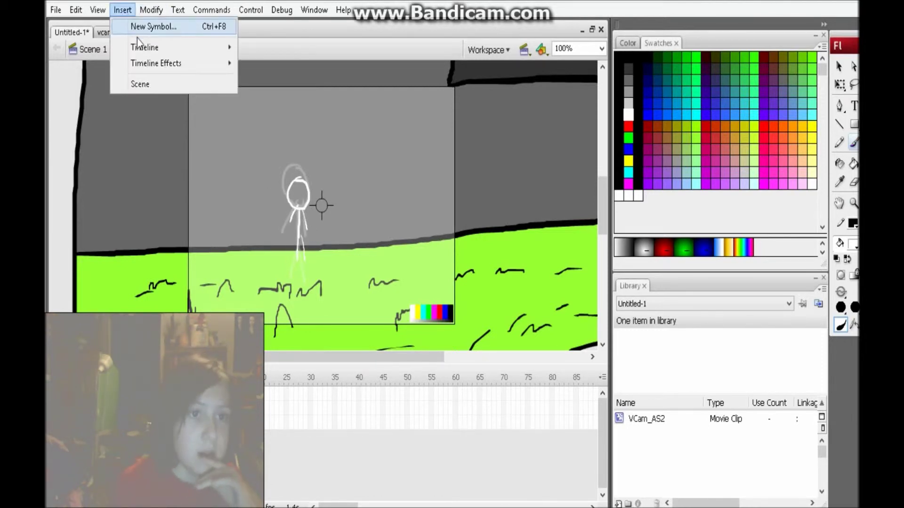
pyautogui.moveTo(141, 47)
pyautogui.click(290, 132)
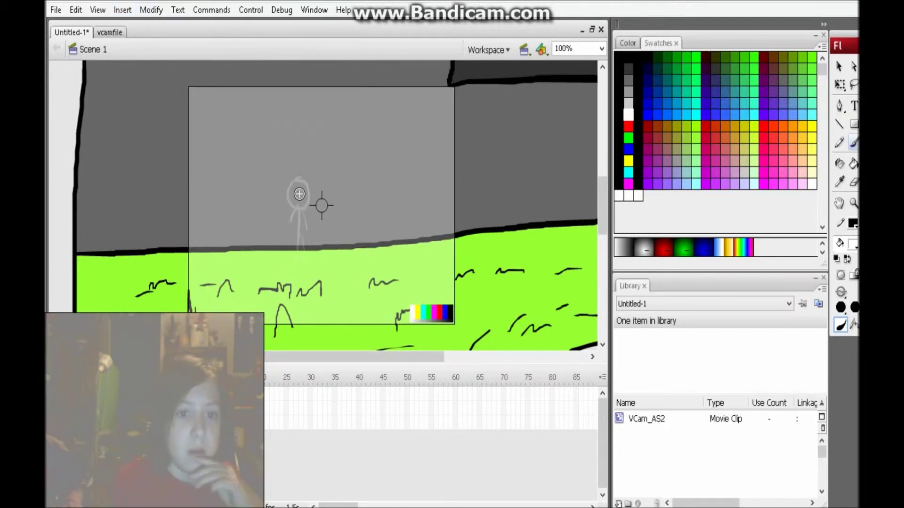
pyautogui.moveTo(299, 190); pyautogui.dragTo(298, 250)
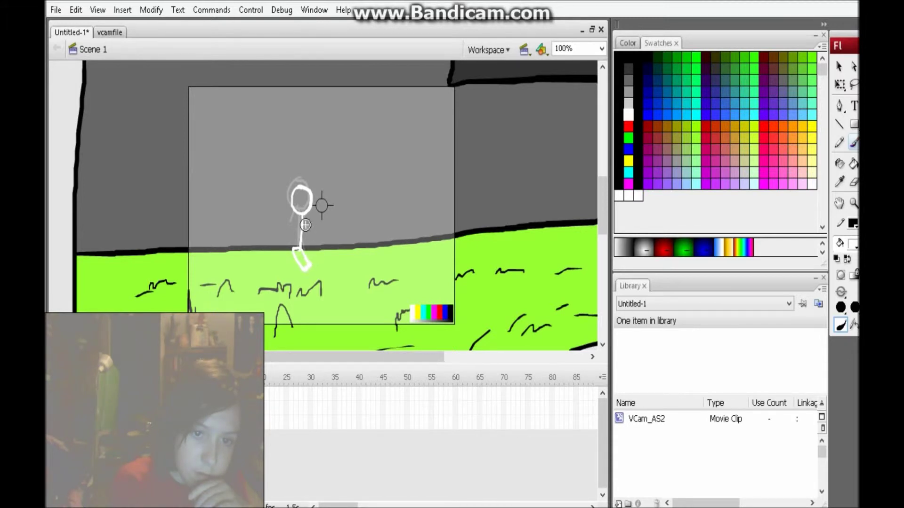
pyautogui.moveTo(304, 215)
pyautogui.mouseDown()
pyautogui.moveTo(308, 233)
pyautogui.moveTo(294, 227)
pyautogui.mouseUp()
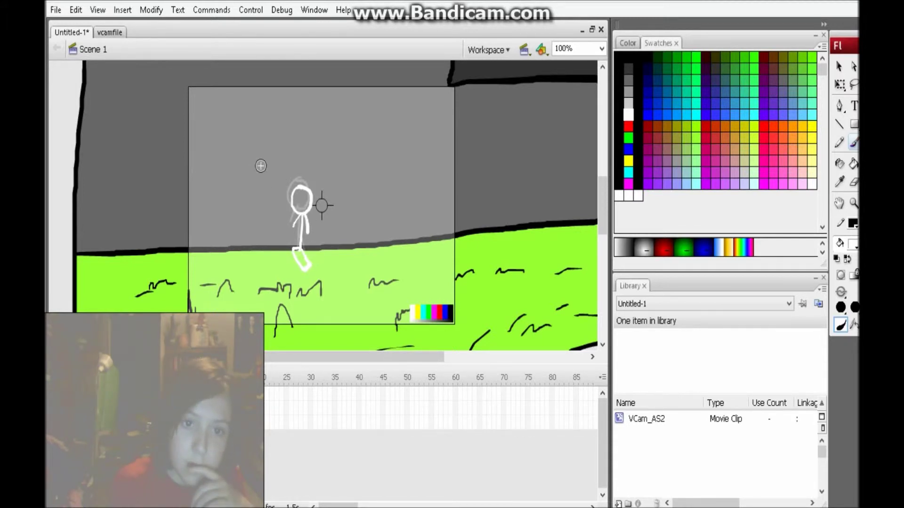
# Insert a blank keyframe and brush a take-off pose up and to the right, leaning forward with one leg behind.
pyautogui.click(122, 10)
pyautogui.moveTo(143, 44)
pyautogui.click(302, 132)
pyautogui.moveTo(317, 166)
pyautogui.mouseDown()
pyautogui.moveTo(325, 193)
pyautogui.moveTo(309, 201)
pyautogui.moveTo(286, 249)
pyautogui.moveTo(304, 251)
pyautogui.mouseUp()
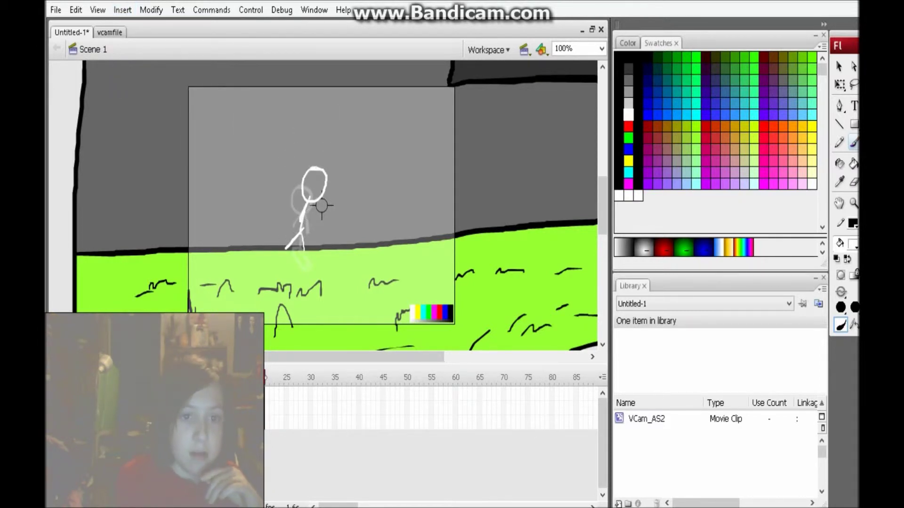
# Insert a blank keyframe and brush a jumping pose further right, with the body stretched diagonally and the arms spread.
pyautogui.click(124, 11)
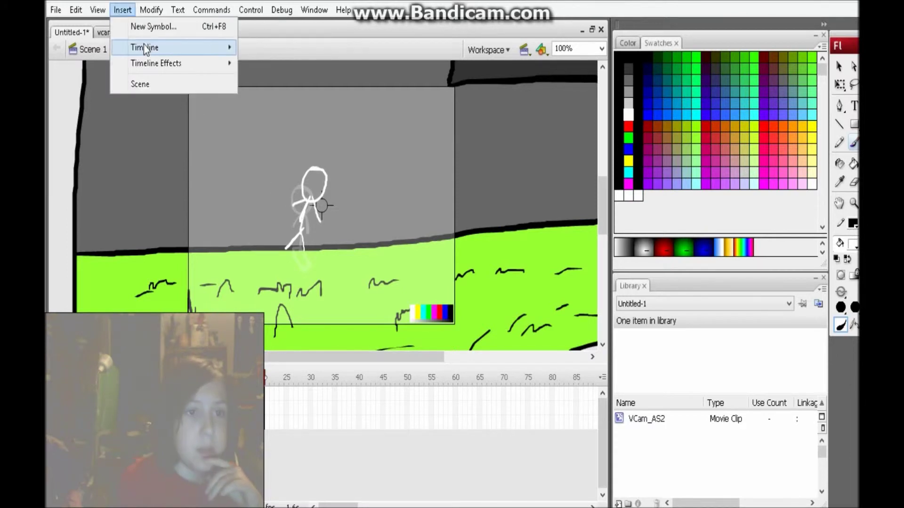
pyautogui.moveTo(143, 44)
pyautogui.click(292, 138)
pyautogui.moveTo(332, 177)
pyautogui.mouseDown()
pyautogui.moveTo(316, 162)
pyautogui.moveTo(324, 193)
pyautogui.moveTo(314, 205)
pyautogui.mouseUp()
pyautogui.moveTo(307, 211)
pyautogui.mouseDown()
pyautogui.moveTo(288, 239)
pyautogui.moveTo(308, 239)
pyautogui.mouseUp()
pyautogui.moveTo(322, 190)
pyautogui.mouseDown()
pyautogui.moveTo(341, 202)
pyautogui.moveTo(301, 179)
pyautogui.mouseUp()
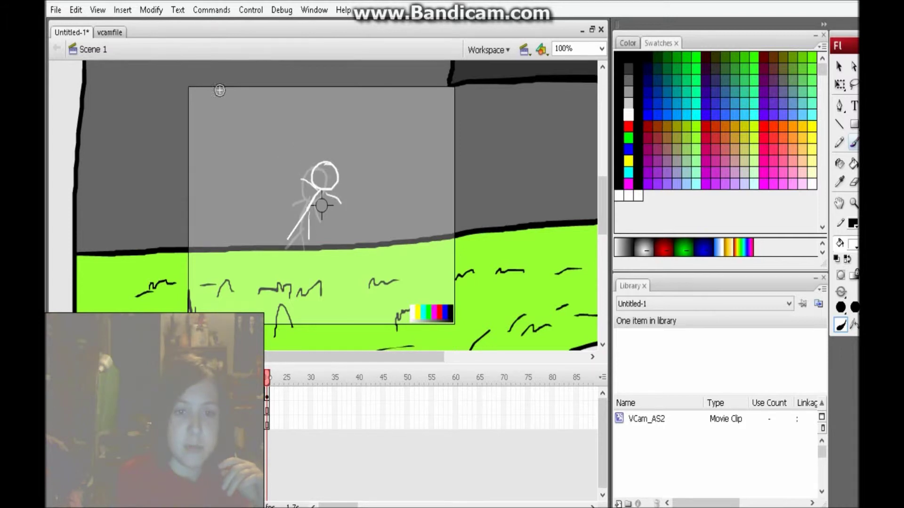
# Insert a blank keyframe and brush a higher jumping pose with the back leg kicked out horizontally behind.
pyautogui.click(123, 10)
pyautogui.moveTo(151, 48)
pyautogui.click(311, 135)
pyautogui.moveTo(342, 156)
pyautogui.mouseDown()
pyautogui.moveTo(321, 193)
pyautogui.moveTo(335, 205)
pyautogui.mouseUp()
pyautogui.moveTo(318, 175)
pyautogui.mouseDown()
pyautogui.moveTo(313, 206)
pyautogui.moveTo(294, 206)
pyautogui.mouseUp()
# Insert a blank keyframe and brush an airborne pose further up and right, with an arm stretched forward.
pyautogui.click(123, 10)
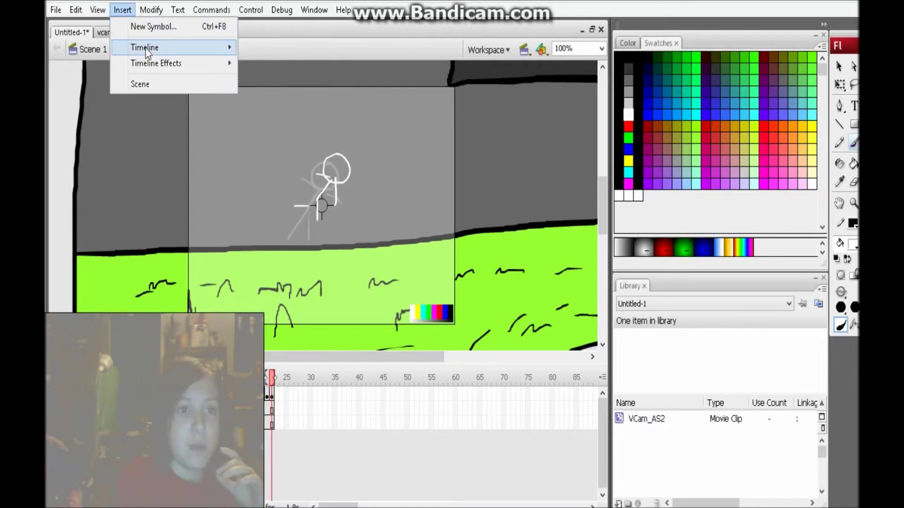
pyautogui.moveTo(145, 45)
pyautogui.click(289, 132)
pyautogui.moveTo(357, 150)
pyautogui.mouseDown()
pyautogui.moveTo(351, 175)
pyautogui.moveTo(339, 141)
pyautogui.mouseUp()
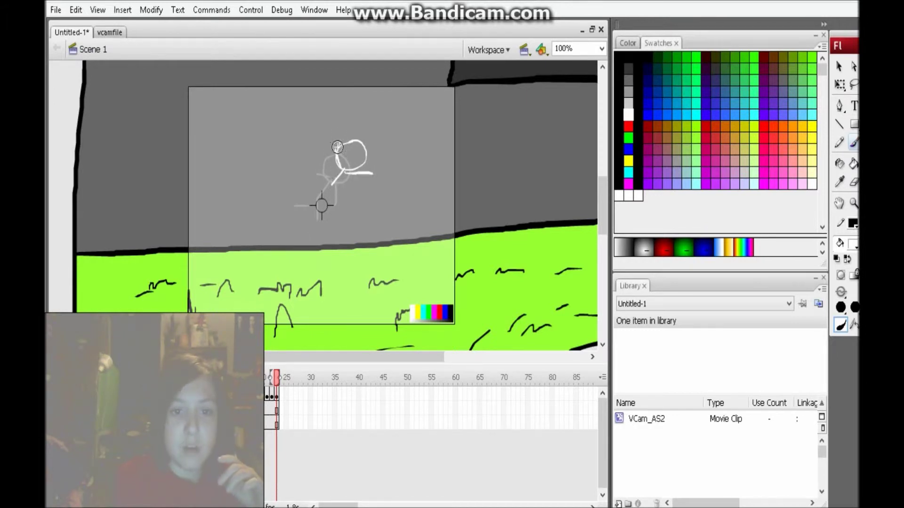
# Insert a blank keyframe and brush a higher airborne pose with one arm straight back and the other hanging down.
pyautogui.click(126, 10)
pyautogui.moveTo(146, 45)
pyautogui.click(282, 131)
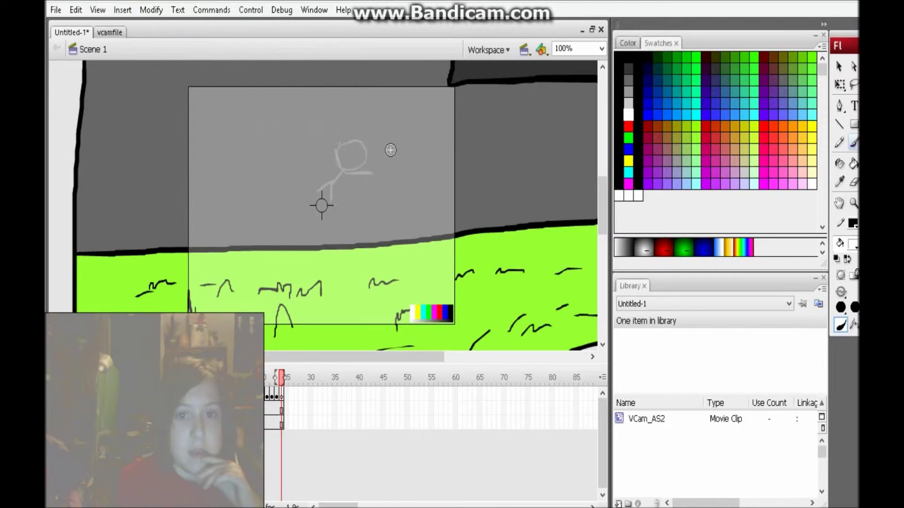
pyautogui.moveTo(371, 121)
pyautogui.mouseDown()
pyautogui.moveTo(355, 162)
pyautogui.moveTo(335, 185)
pyautogui.moveTo(356, 190)
pyautogui.moveTo(316, 195)
pyautogui.mouseUp()
pyautogui.moveTo(340, 180); pyautogui.dragTo(341, 211)
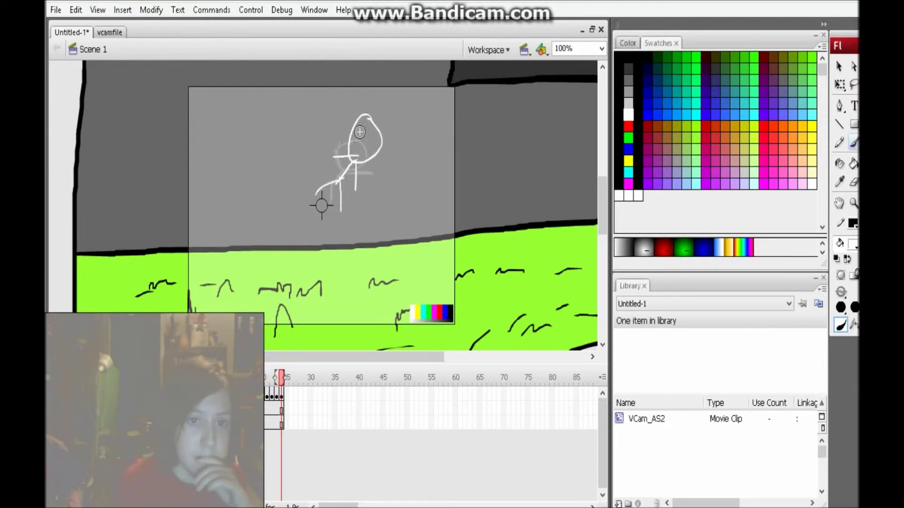
# Insert a blank keyframe and brush an airborne pose with a round head, a raised back arm and both legs trailing diagonally.
pyautogui.click(121, 10)
pyautogui.moveTo(135, 49)
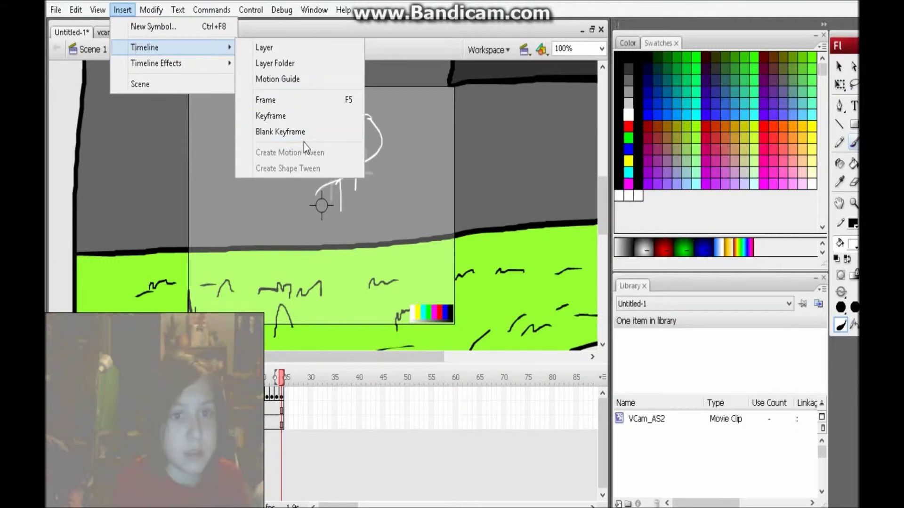
pyautogui.click(306, 131)
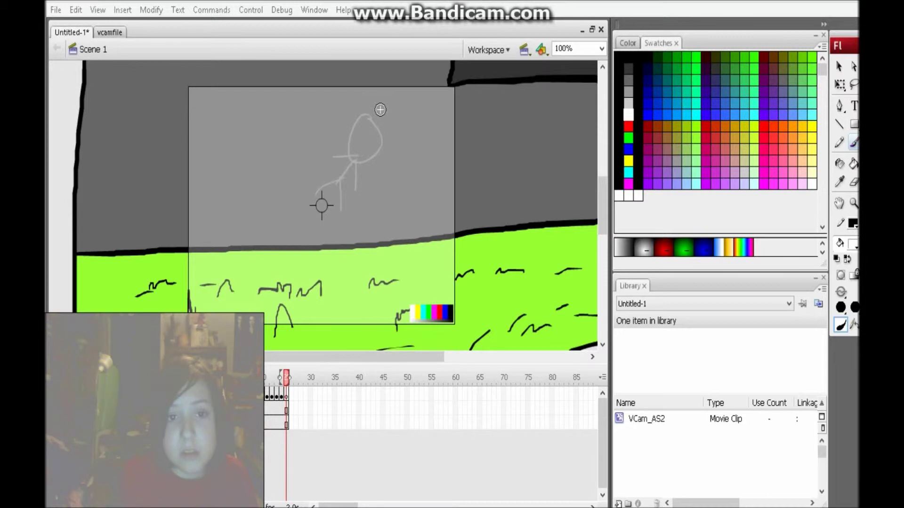
pyautogui.moveTo(373, 117)
pyautogui.mouseDown()
pyautogui.moveTo(383, 111)
pyautogui.moveTo(394, 145)
pyautogui.mouseUp()
pyautogui.hotkey('ctrl', 'z')
pyautogui.moveTo(383, 111)
pyautogui.mouseDown()
pyautogui.moveTo(375, 157)
pyautogui.moveTo(391, 116)
pyautogui.mouseUp()
pyautogui.moveTo(360, 151)
pyautogui.mouseDown()
pyautogui.moveTo(337, 191)
pyautogui.moveTo(367, 175)
pyautogui.mouseUp()
pyautogui.moveTo(339, 133); pyautogui.dragTo(361, 143)
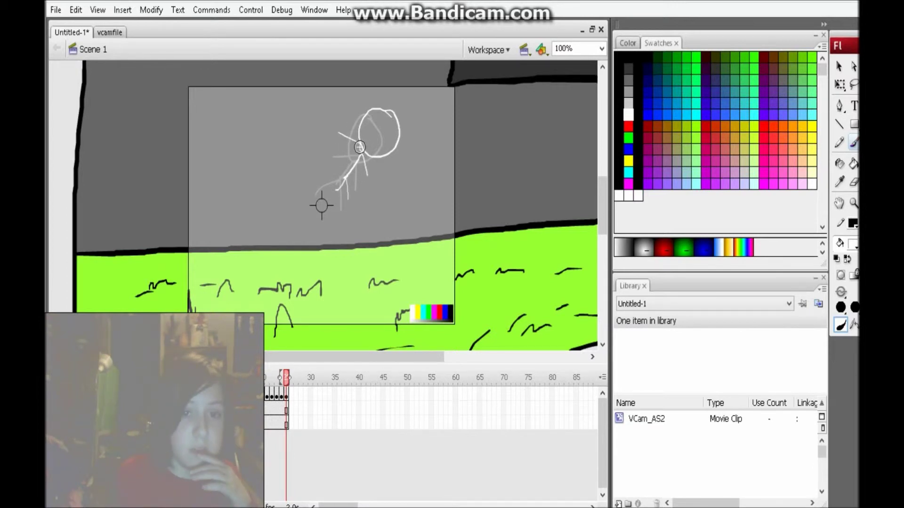
# Insert a blank keyframe and brush a smaller airborne pose further up and right, with the back leg bent behind.
pyautogui.click(122, 10)
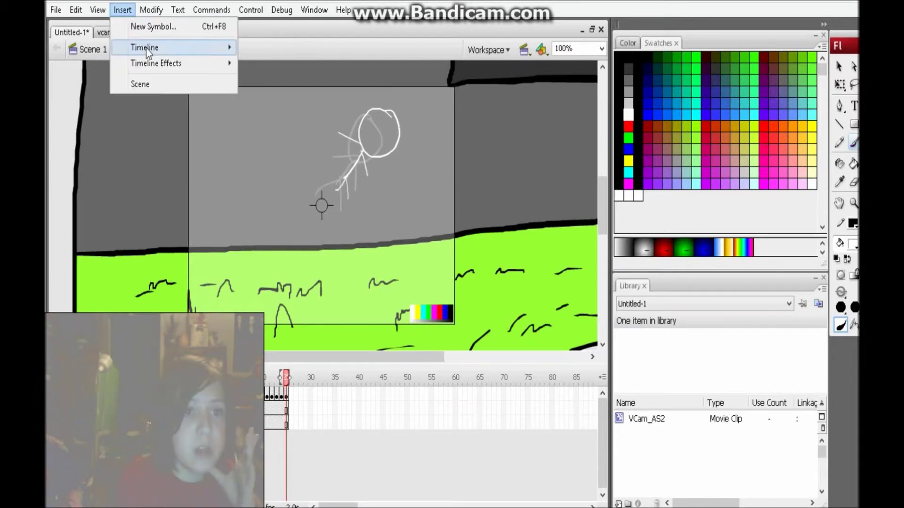
pyautogui.moveTo(192, 51)
pyautogui.click(301, 131)
pyautogui.moveTo(400, 106)
pyautogui.mouseDown()
pyautogui.moveTo(382, 126)
pyautogui.moveTo(392, 153)
pyautogui.mouseUp()
pyautogui.moveTo(388, 137); pyautogui.dragTo(375, 130)
pyautogui.moveTo(358, 160); pyautogui.dragTo(378, 152)
pyautogui.moveTo(380, 150); pyautogui.dragTo(380, 174)
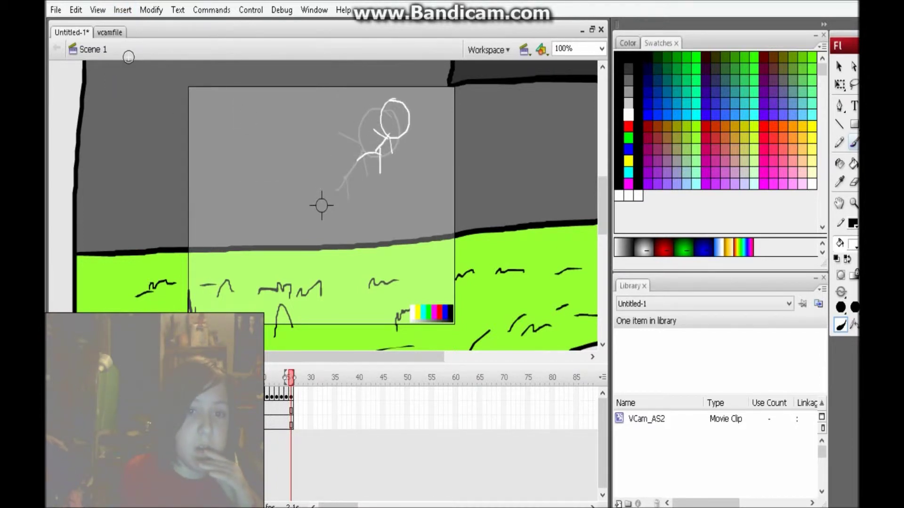
# Insert a blank keyframe and brush an airborne pose near the camera frame's upper edge, with a larger head and short legs.
pyautogui.click(125, 12)
pyautogui.moveTo(151, 47)
pyautogui.click(304, 130)
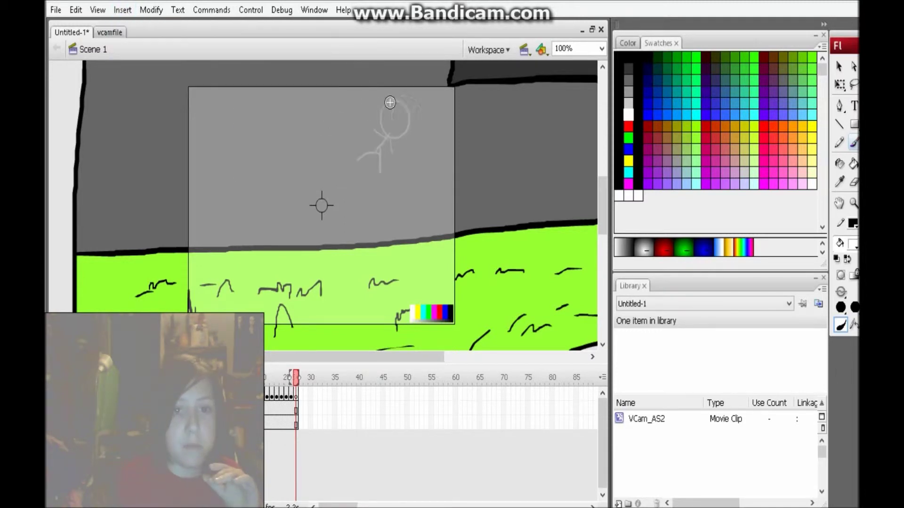
pyautogui.moveTo(396, 92); pyautogui.dragTo(393, 95)
pyautogui.moveTo(390, 134)
pyautogui.mouseDown()
pyautogui.moveTo(378, 148)
pyautogui.moveTo(392, 150)
pyautogui.mouseUp()
pyautogui.moveTo(372, 123)
pyautogui.mouseDown()
pyautogui.moveTo(385, 138)
pyautogui.moveTo(364, 150)
pyautogui.mouseUp()
pyautogui.moveTo(384, 160); pyautogui.dragTo(380, 145)
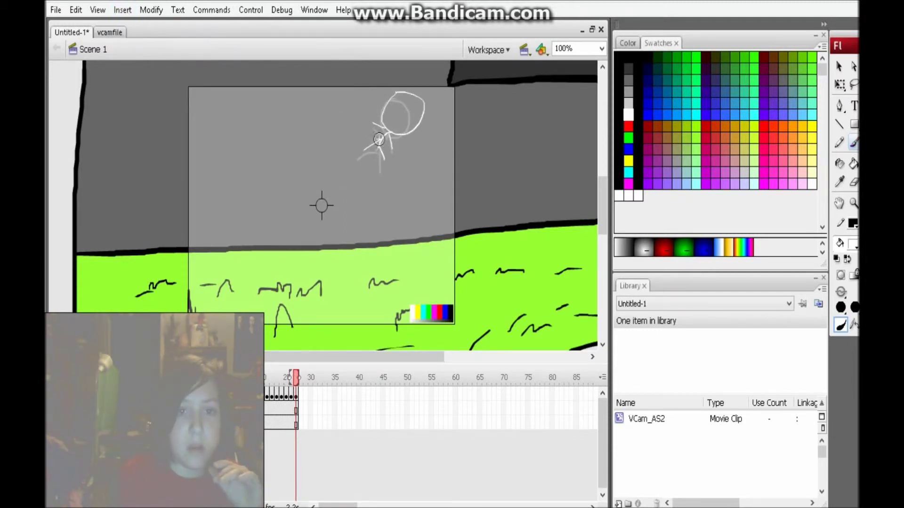
# Insert a blank keyframe and brush a pose beside the dark ledge's corner, with the arms reaching forward toward it.
pyautogui.click(122, 12)
pyautogui.moveTo(149, 47)
pyautogui.click(303, 131)
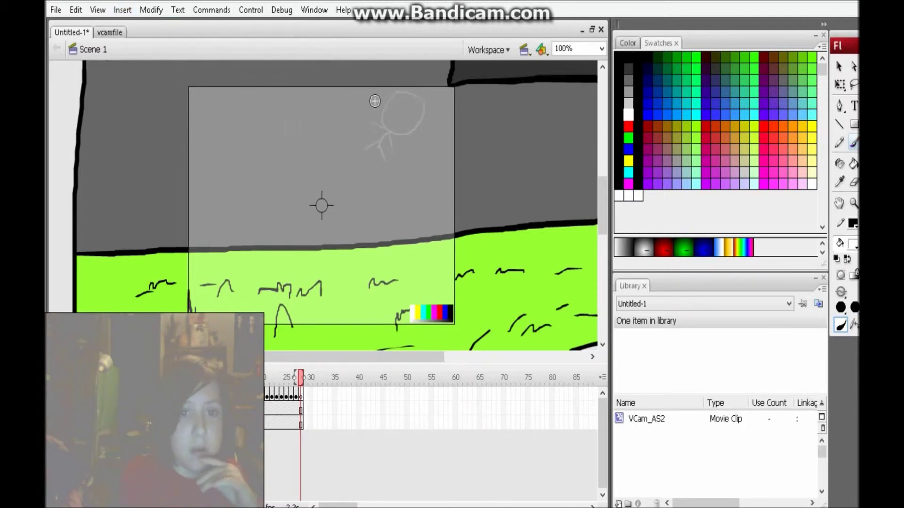
pyautogui.moveTo(422, 72); pyautogui.dragTo(426, 71)
pyautogui.moveTo(423, 112); pyautogui.dragTo(408, 145)
pyautogui.moveTo(425, 101)
pyautogui.mouseDown()
pyautogui.moveTo(449, 91)
pyautogui.moveTo(454, 115)
pyautogui.mouseUp()
pyautogui.moveTo(409, 141); pyautogui.dragTo(410, 163)
# Insert a blank keyframe and brush a pose hanging from the ledge's corner by both arms, with the legs dangling.
pyautogui.click(126, 14)
pyautogui.moveTo(148, 46)
pyautogui.click(306, 130)
pyautogui.moveTo(422, 68)
pyautogui.mouseDown()
pyautogui.moveTo(428, 86)
pyautogui.moveTo(425, 106)
pyautogui.moveTo(456, 82)
pyautogui.moveTo(427, 103)
pyautogui.mouseUp()
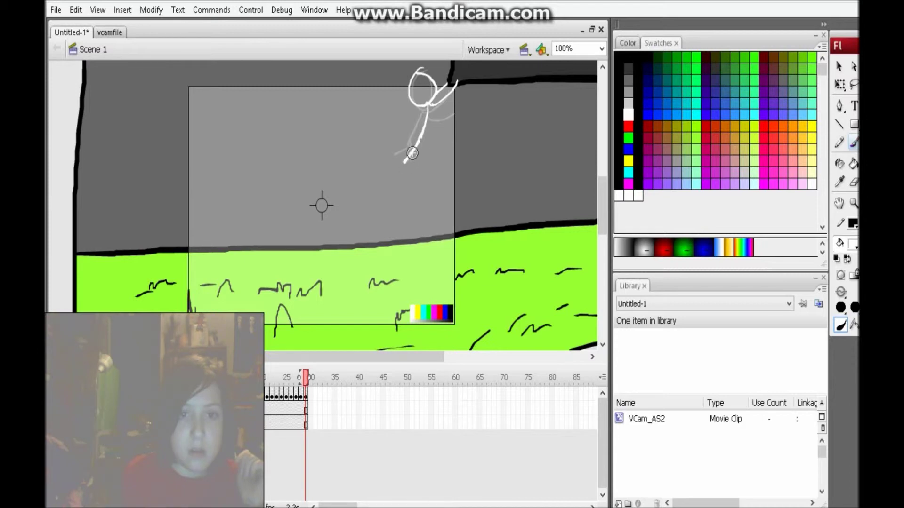
pyautogui.moveTo(416, 161); pyautogui.dragTo(413, 176)
# Duplicate the hanging pose into a new keyframe and rotate the figure slightly counterclockwise with Free Transform.
pyautogui.click(306, 396)
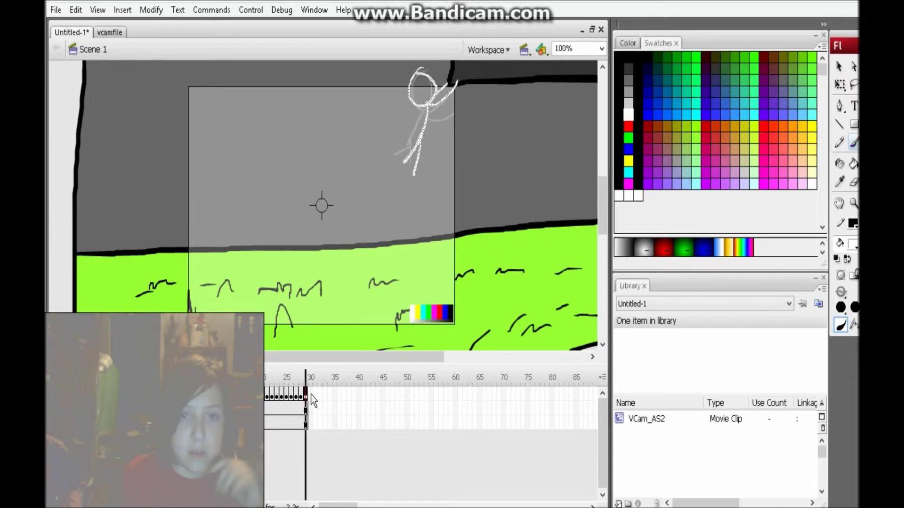
pyautogui.click(123, 10)
pyautogui.moveTo(148, 48)
pyautogui.click(283, 117)
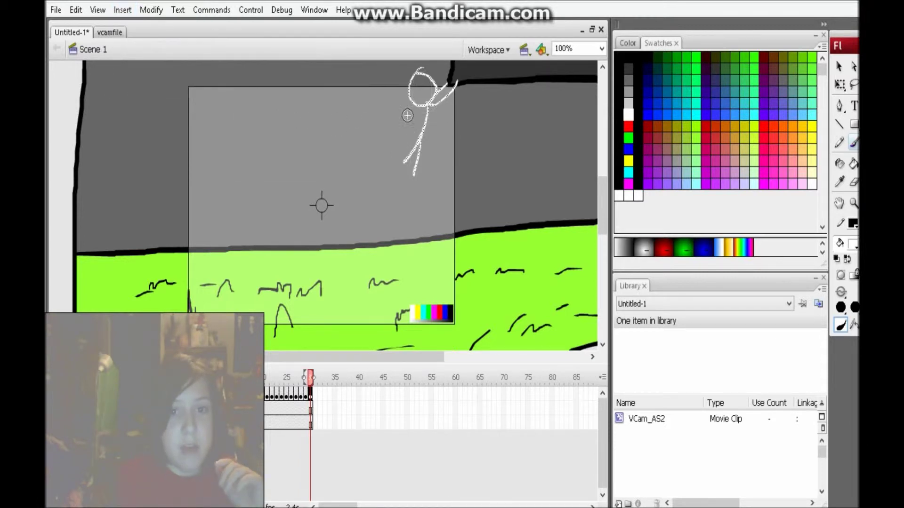
pyautogui.click(840, 85)
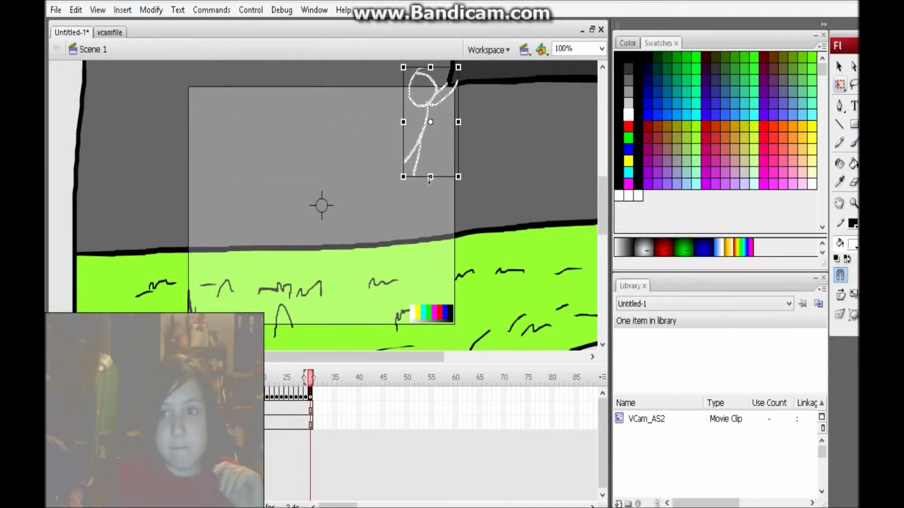
pyautogui.moveTo(473, 177); pyautogui.dragTo(477, 173)
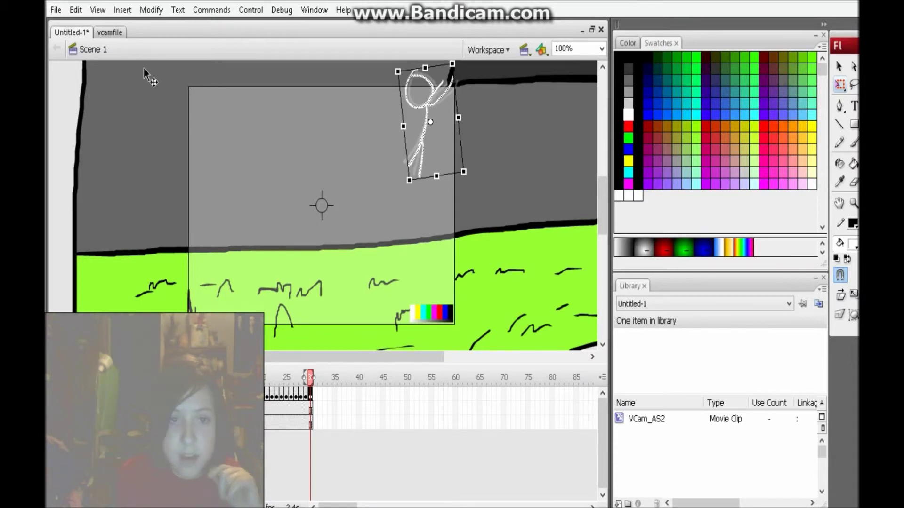
# Insert another keyframe and rotate the hanging figure further counterclockwise so its legs swing toward the ledge.
pyautogui.click(123, 10)
pyautogui.moveTo(145, 49)
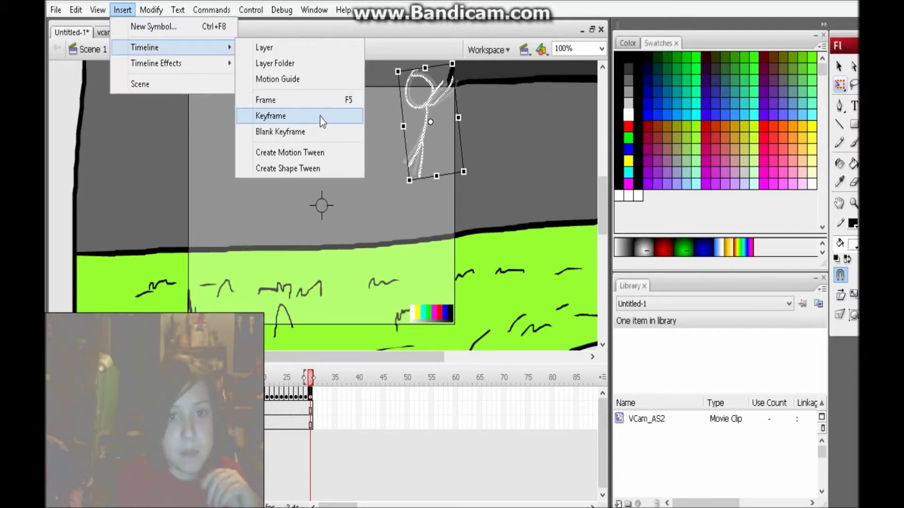
pyautogui.click(320, 117)
pyautogui.moveTo(466, 178); pyautogui.dragTo(468, 170)
# Insert a third swing keyframe, rotate the figure a bit more counterclockwise and move it right against the ledge's corner.
pyautogui.click(122, 10)
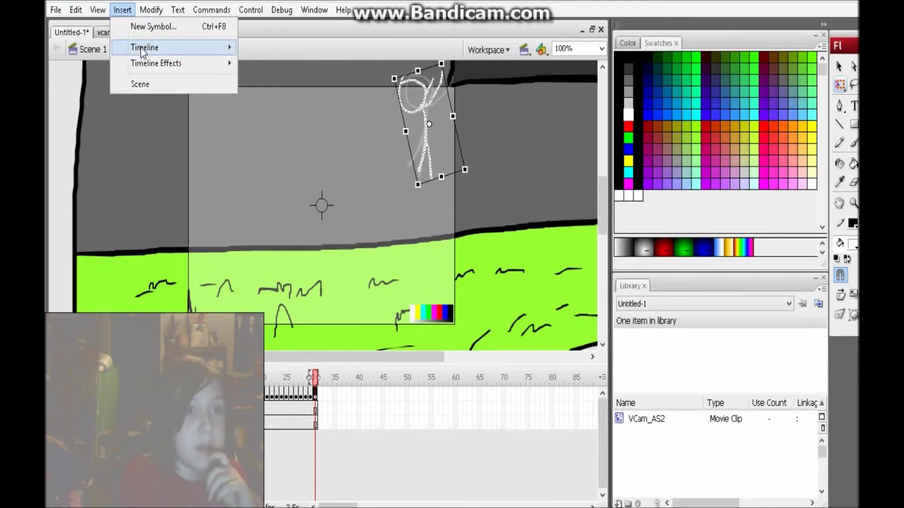
pyautogui.moveTo(145, 48)
pyautogui.click(275, 117)
pyautogui.moveTo(455, 183); pyautogui.dragTo(471, 172)
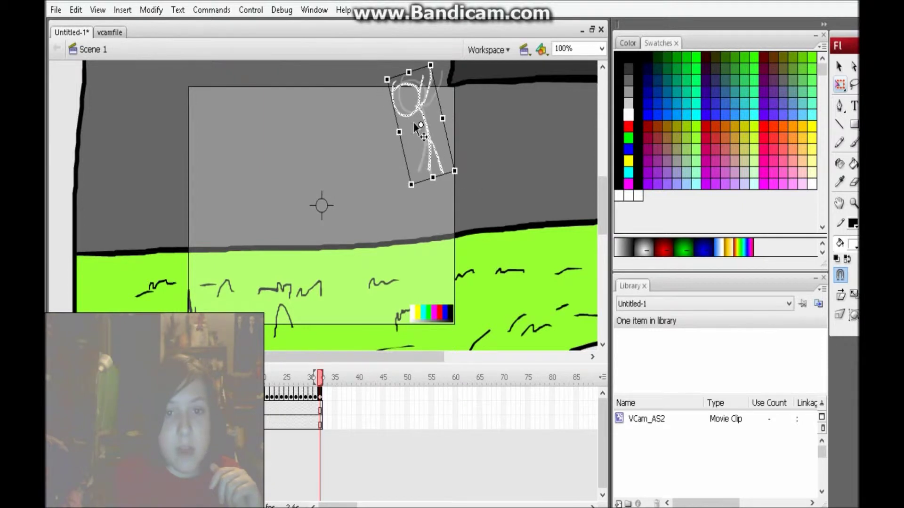
pyautogui.moveTo(425, 110); pyautogui.dragTo(443, 118)
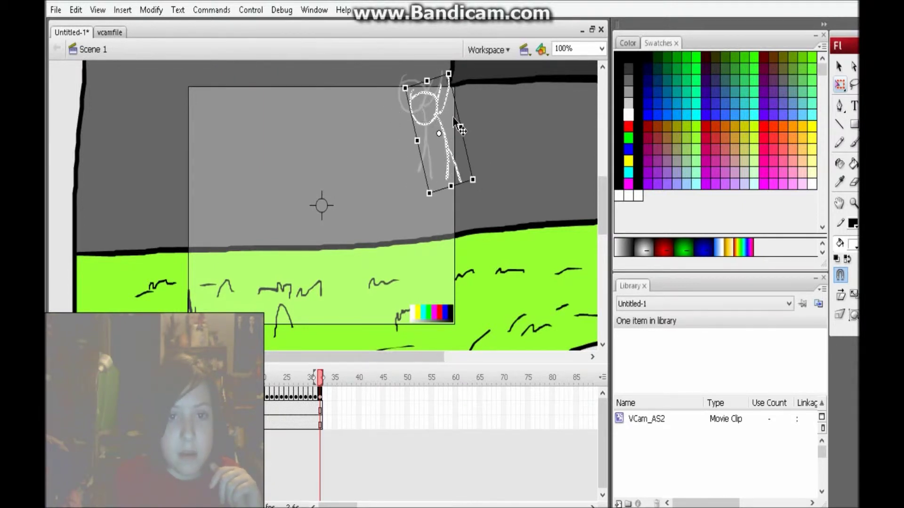
# Insert a keyframe at frame 33, rotate the hanging figure clockwise so its legs swing back, and move it up slightly.
pyautogui.click(123, 10)
pyautogui.moveTo(151, 47)
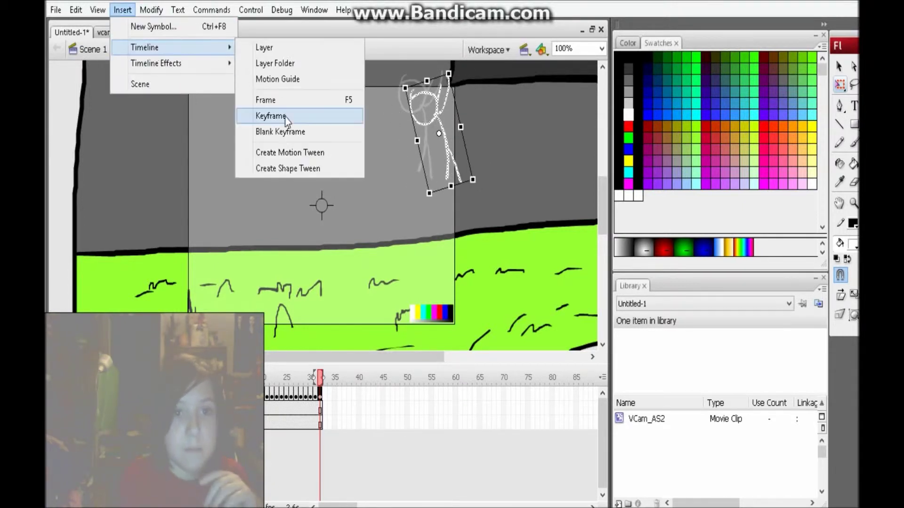
pyautogui.click(273, 115)
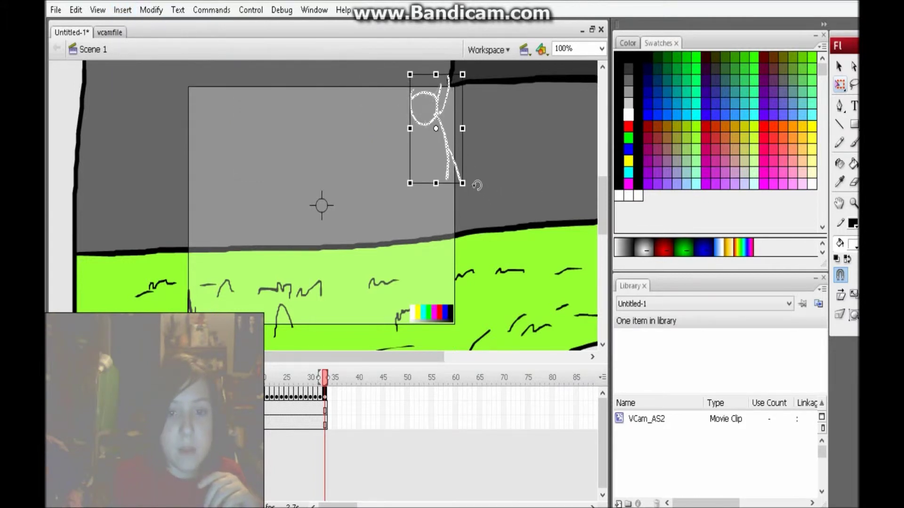
pyautogui.moveTo(475, 188); pyautogui.dragTo(465, 199)
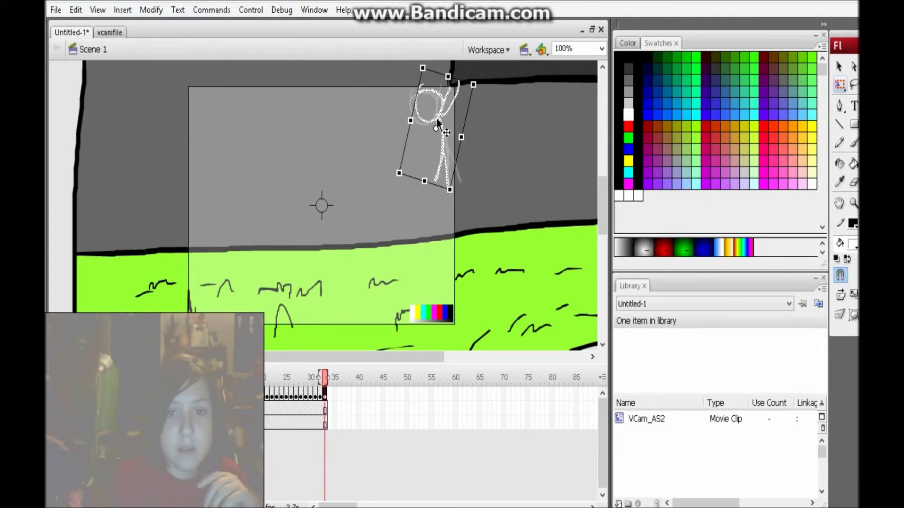
pyautogui.moveTo(435, 112); pyautogui.dragTo(435, 106)
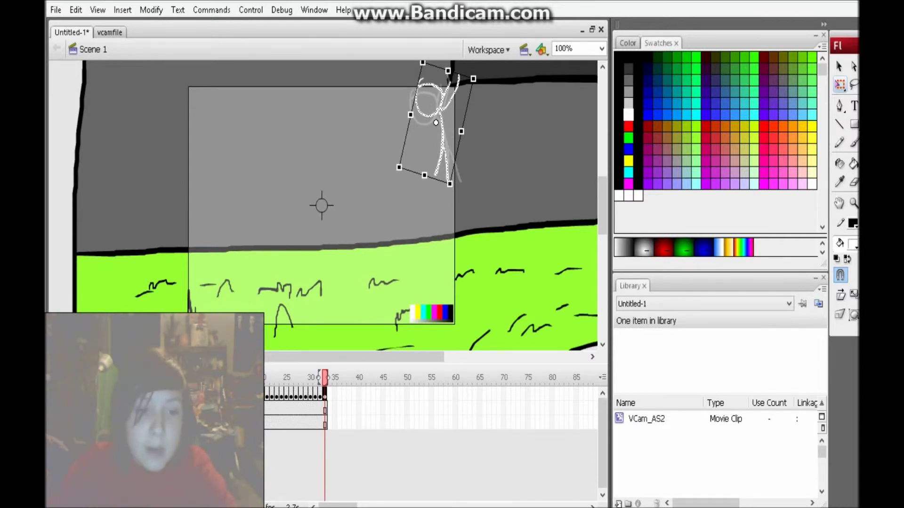
# Insert a keyframe at frame 27 on the VCam's layer and move the camera up and right toward the jumping figure.
pyautogui.click(266, 412)
pyautogui.click(253, 378)
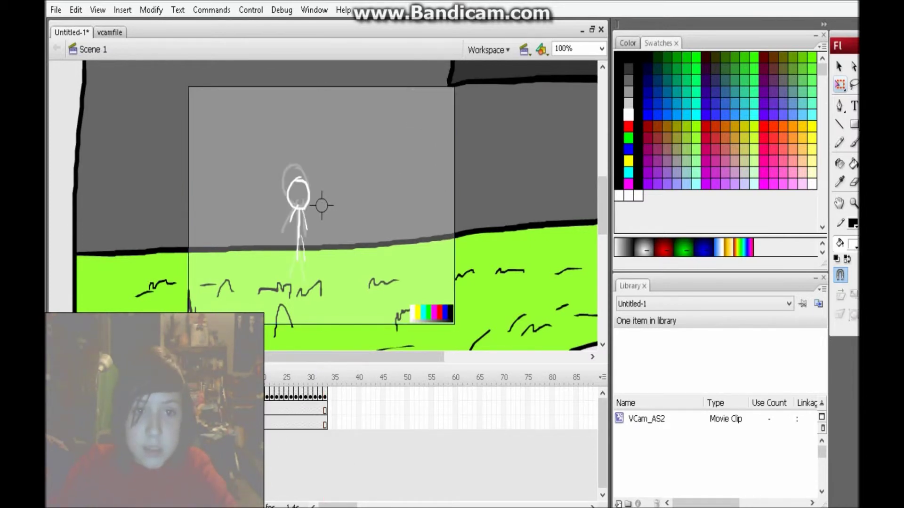
pyautogui.moveTo(265, 381); pyautogui.dragTo(287, 381)
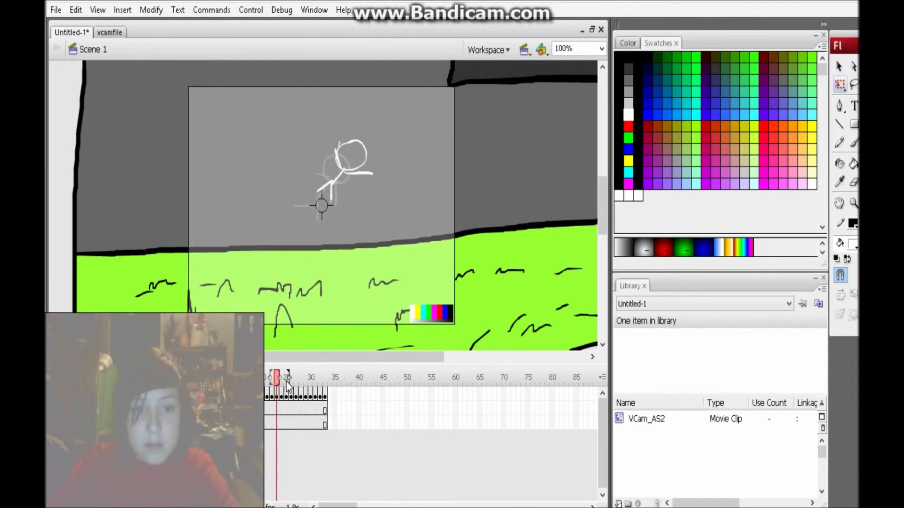
pyautogui.click(287, 380)
pyautogui.moveTo(289, 384); pyautogui.dragTo(289, 385)
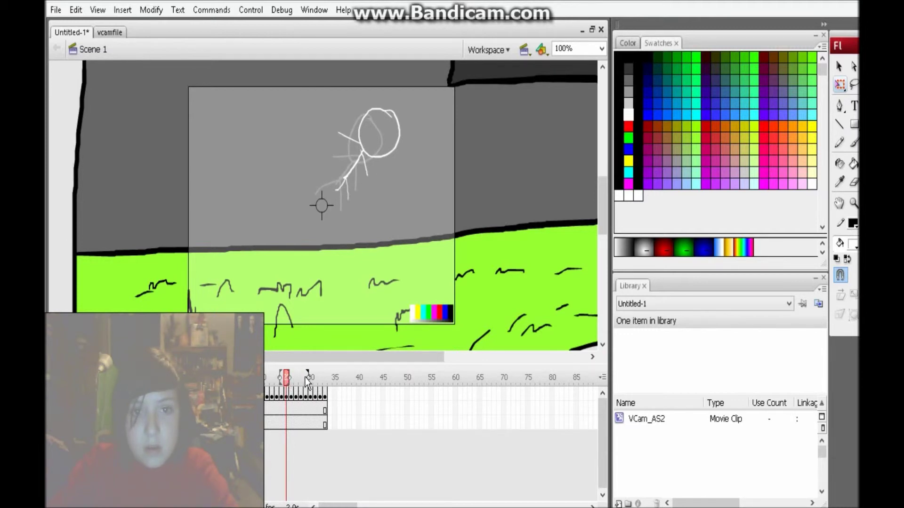
pyautogui.moveTo(288, 381); pyautogui.dragTo(297, 384)
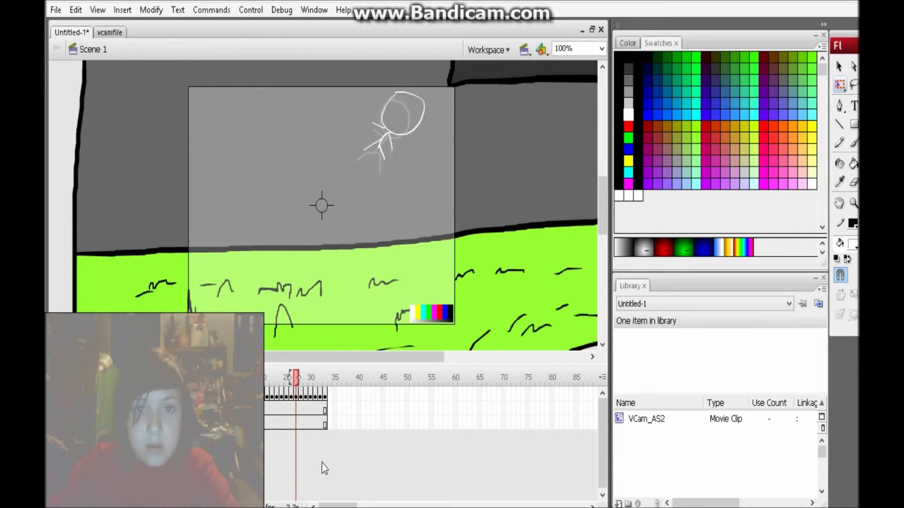
pyautogui.rightClick(295, 412)
pyautogui.click(350, 144)
pyautogui.moveTo(267, 182); pyautogui.dragTo(326, 140)
pyautogui.scroll(5, 327, 142)
pyautogui.scroll(-3, 361, 142)
pyautogui.scroll(2, 363, 143)
pyautogui.scroll(-3, 362, 150)
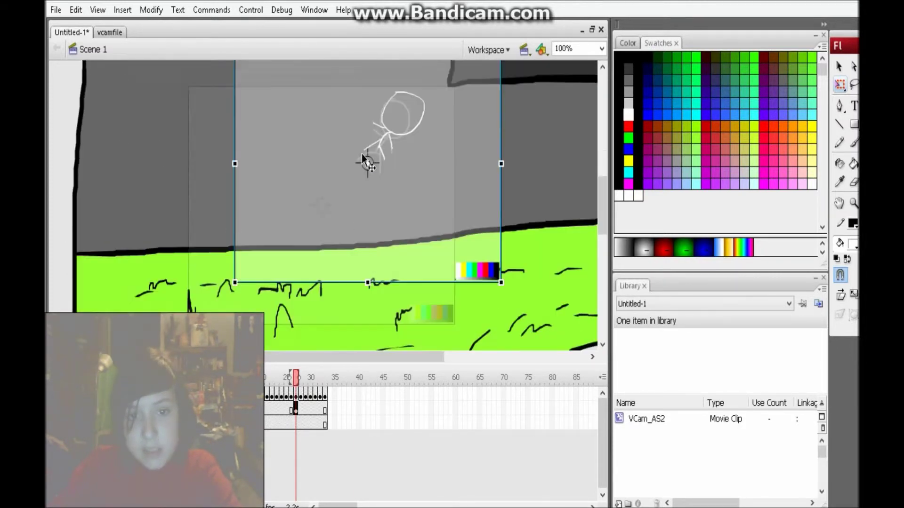
pyautogui.scroll(1, 362, 154)
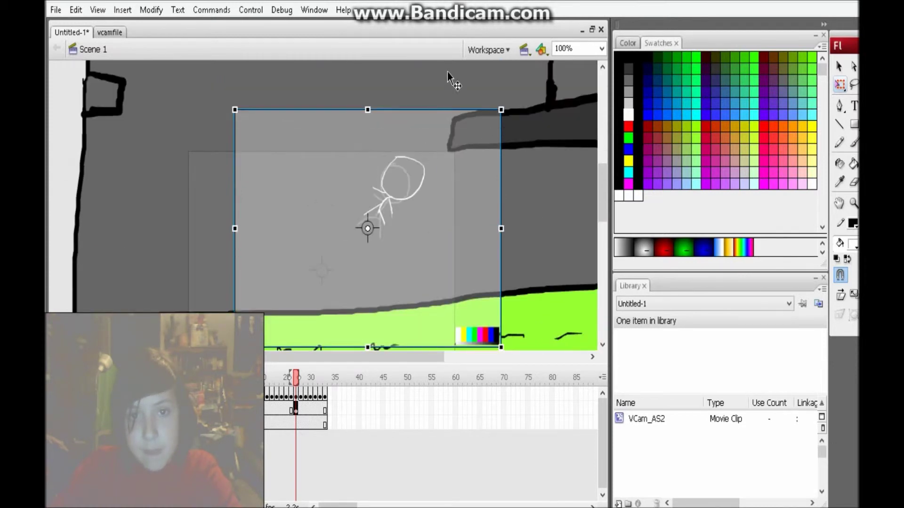
pyautogui.scroll(3, 447, 108)
pyautogui.scroll(-7, 402, 193)
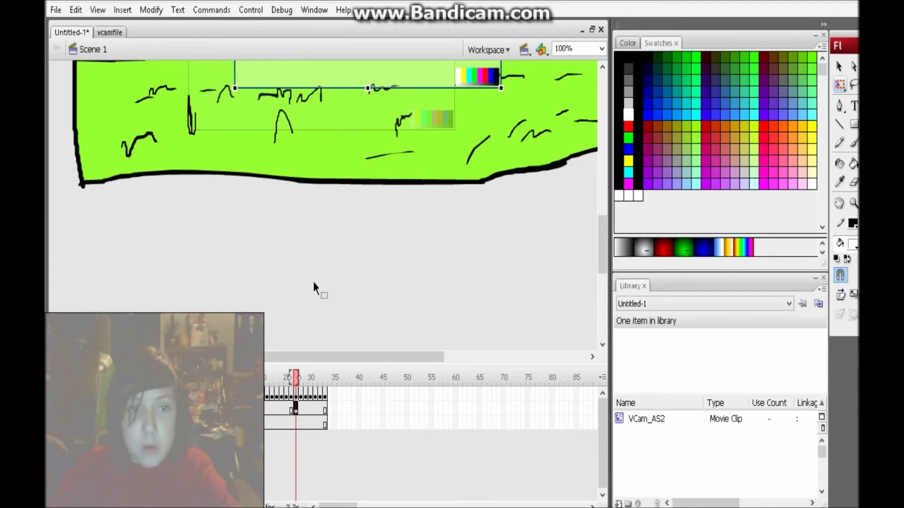
pyautogui.scroll(6, 332, 227)
pyautogui.scroll(-3, 331, 232)
# Test the movie to check the camera's shift during the jump and close the preview.
pyautogui.hotkey('ctrl', 'Return')
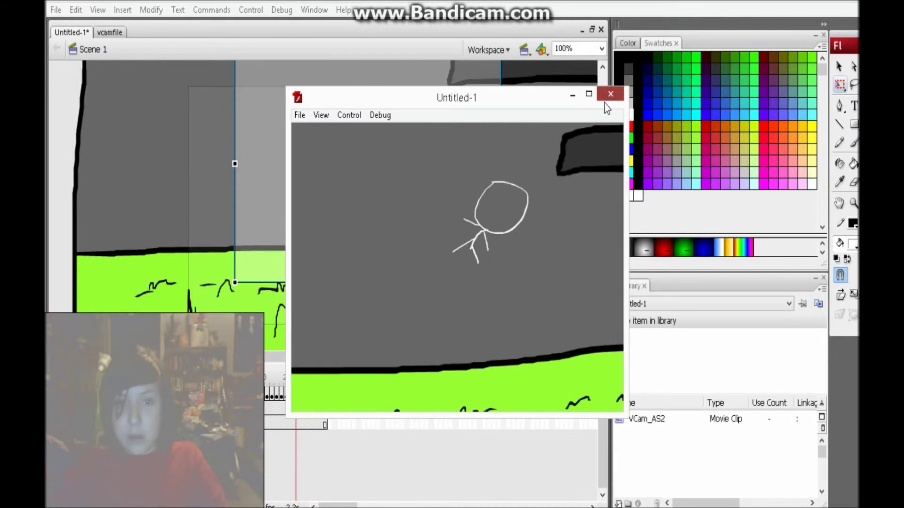
pyautogui.click(610, 94)
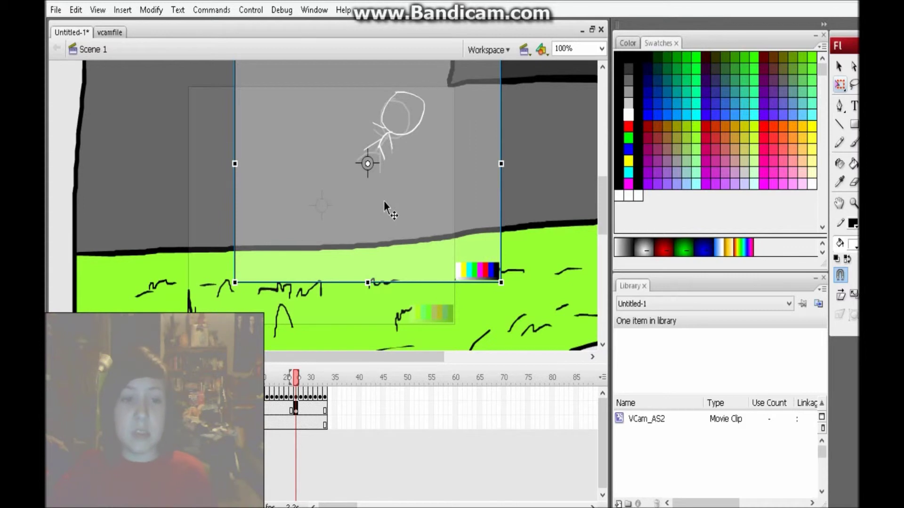
pyautogui.scroll(6, 309, 301)
pyautogui.scroll(-4, 313, 290)
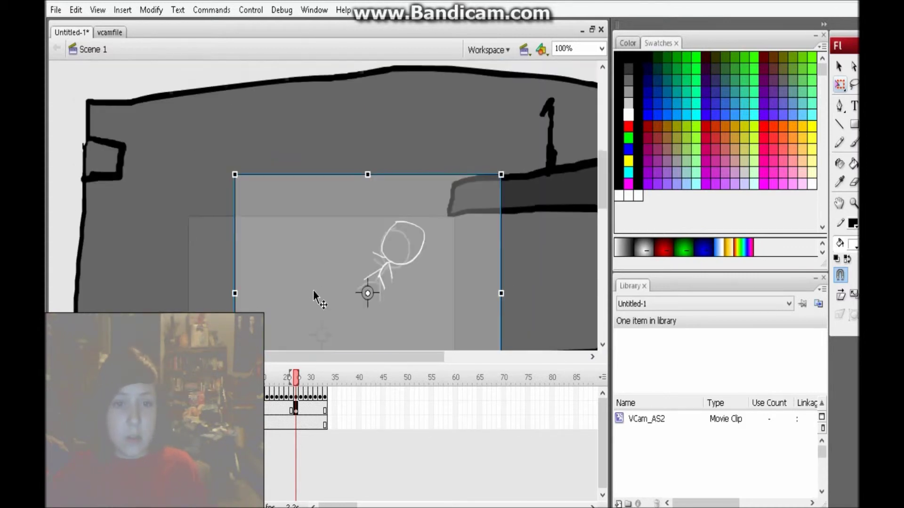
pyautogui.scroll(-3, 313, 290)
pyautogui.scroll(3, 317, 290)
pyautogui.scroll(-3, 317, 290)
pyautogui.scroll(3, 317, 296)
pyautogui.scroll(-1, 317, 295)
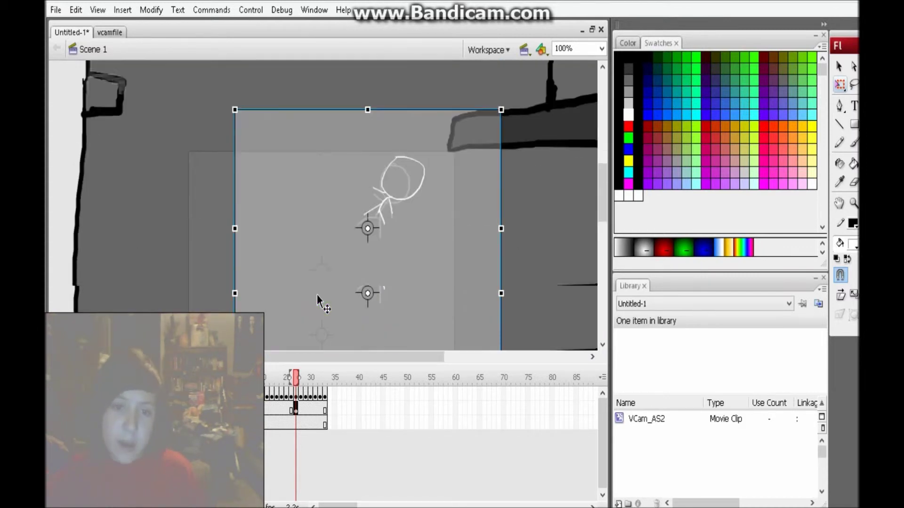
pyautogui.scroll(-3, 434, 298)
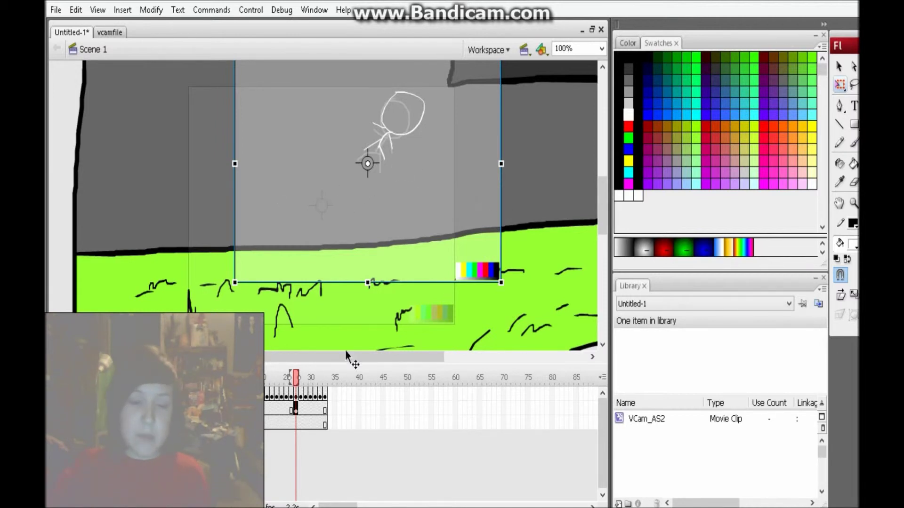
# Rewind the playhead and play the animation on the timeline through to the hanging pose.
pyautogui.moveTo(299, 374)
pyautogui.mouseDown()
pyautogui.moveTo(326, 376)
pyautogui.moveTo(212, 377)
pyautogui.mouseUp()
pyautogui.press('Return')
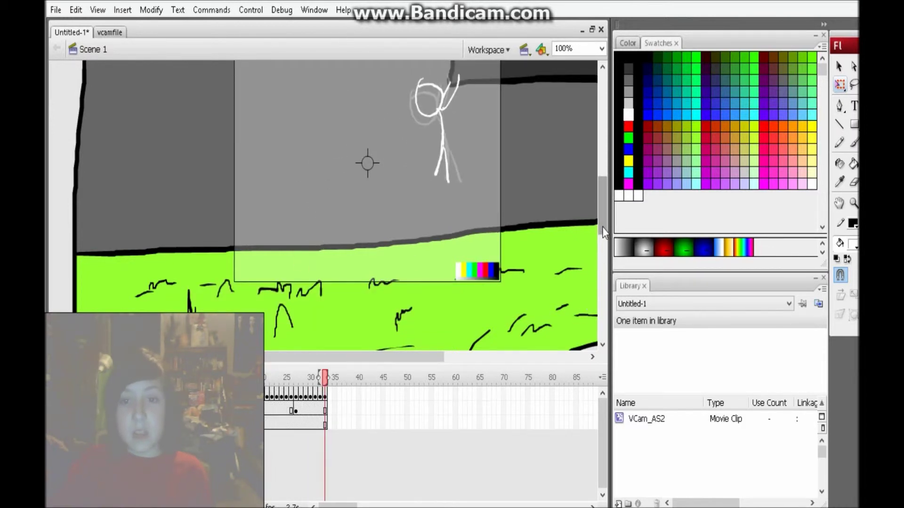
# Extend all three layers to frame 37 so the last hanging pose is held longer.
pyautogui.moveTo(602, 228); pyautogui.dragTo(603, 222)
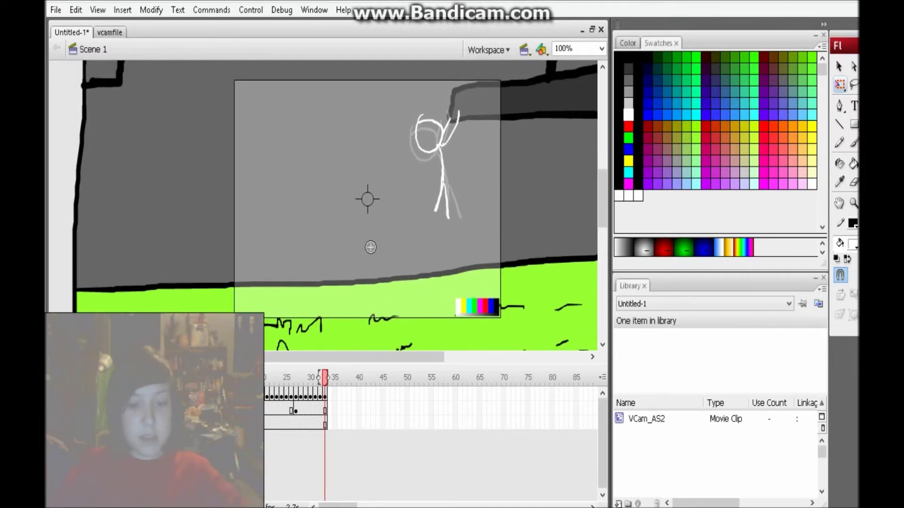
pyautogui.press('b')
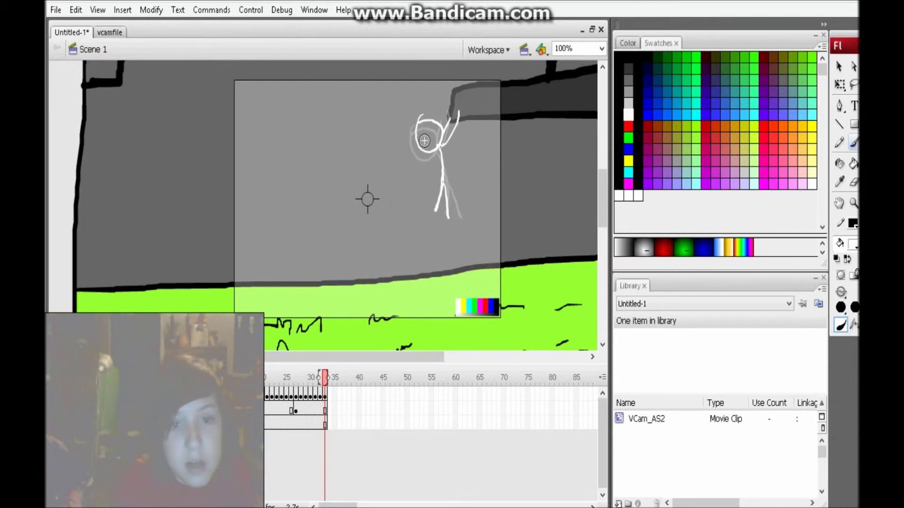
pyautogui.click(324, 395)
pyautogui.moveTo(321, 395); pyautogui.dragTo(326, 395)
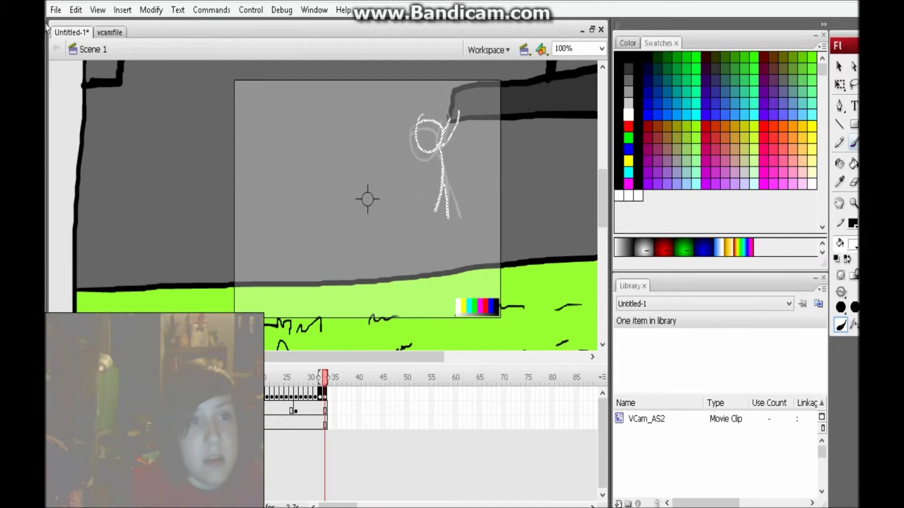
pyautogui.click(122, 9)
pyautogui.moveTo(144, 47)
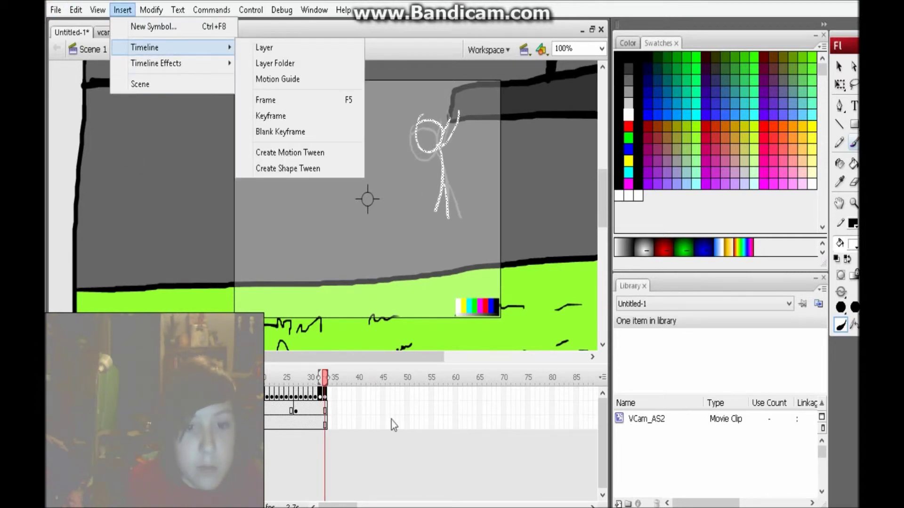
pyautogui.moveTo(339, 395); pyautogui.dragTo(346, 422)
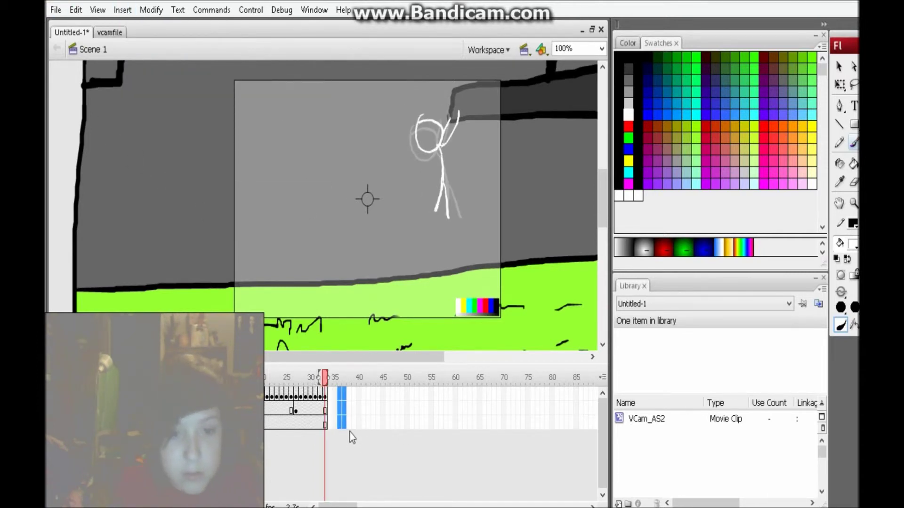
pyautogui.press('F5')
pyautogui.click(211, 266)
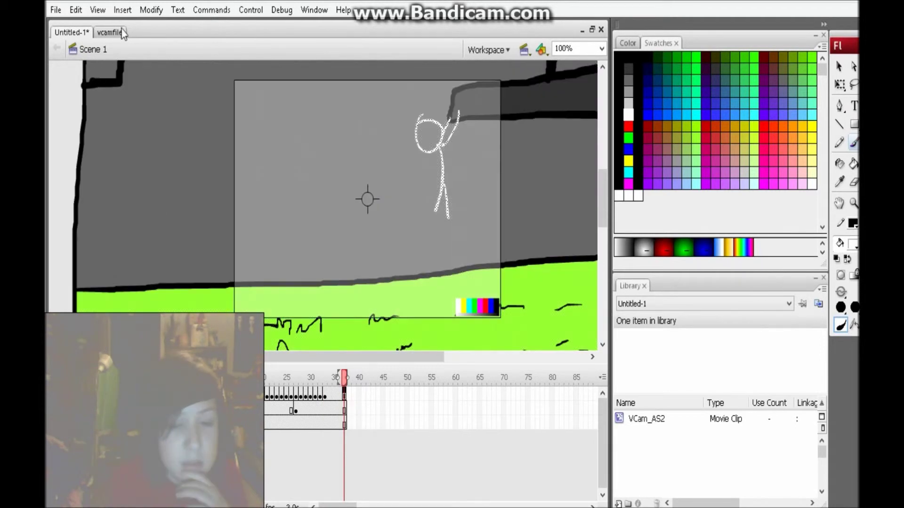
# Insert a blank keyframe at frame 37 and brush the figure pulling itself up, with both bent arms gripping the ledge.
pyautogui.click(122, 10)
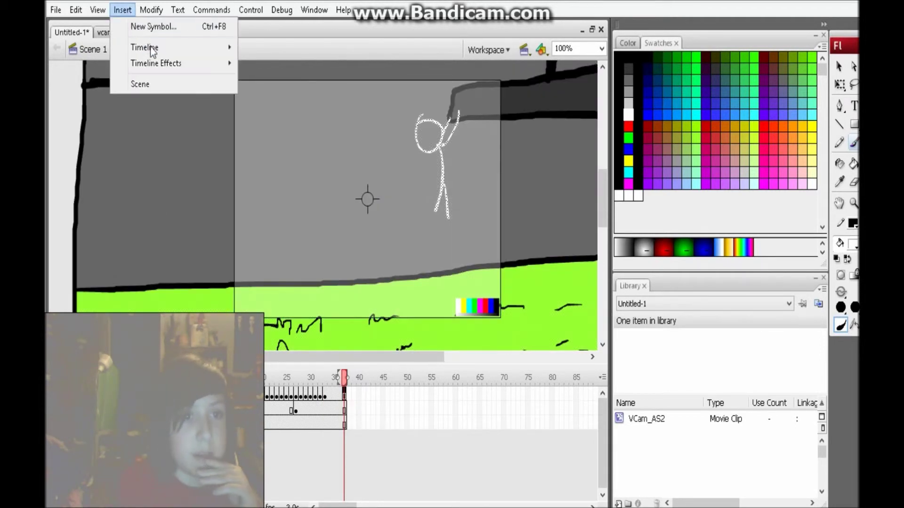
pyautogui.moveTo(146, 47)
pyautogui.click(310, 133)
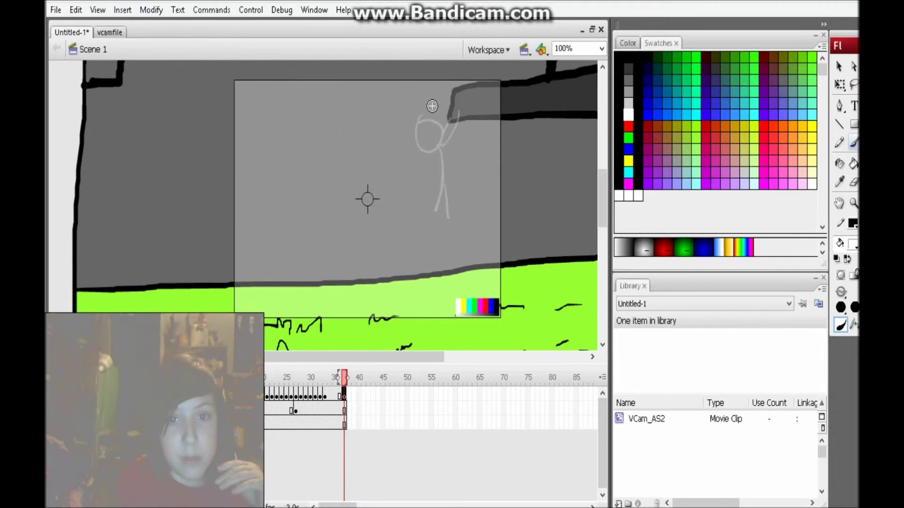
pyautogui.moveTo(429, 93)
pyautogui.mouseDown()
pyautogui.moveTo(413, 121)
pyautogui.moveTo(431, 94)
pyautogui.mouseUp()
pyautogui.moveTo(429, 137); pyautogui.dragTo(413, 178)
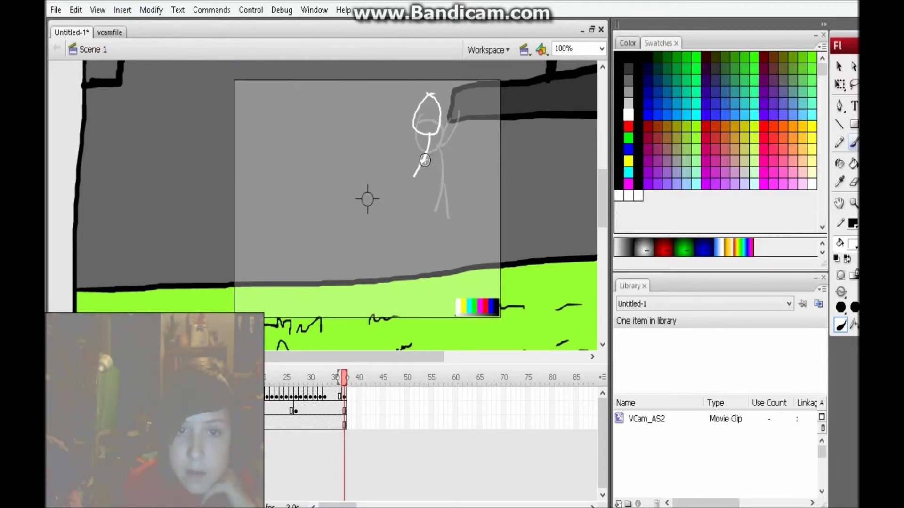
pyautogui.moveTo(450, 100); pyautogui.dragTo(445, 133)
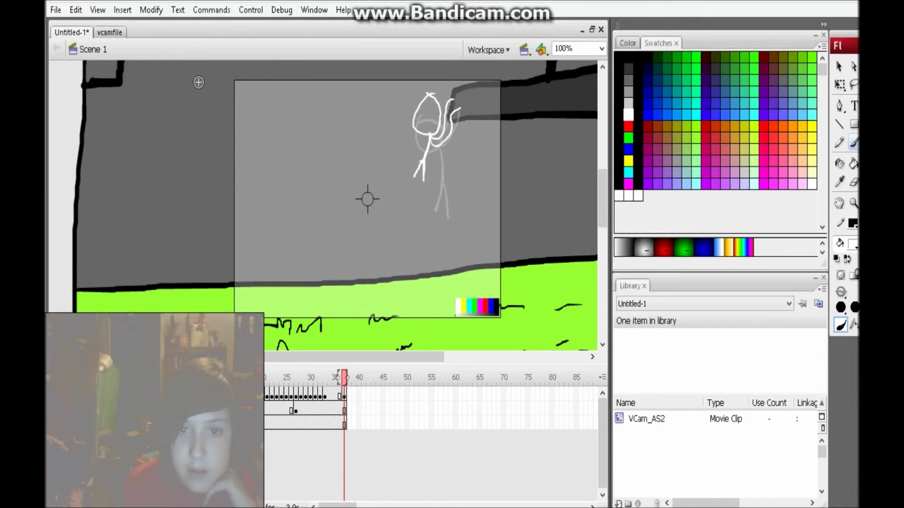
# Insert a blank keyframe at frame 38 and brush the climbing figure's head and leaning body beside the ledge.
pyautogui.click(123, 10)
pyautogui.moveTo(151, 45)
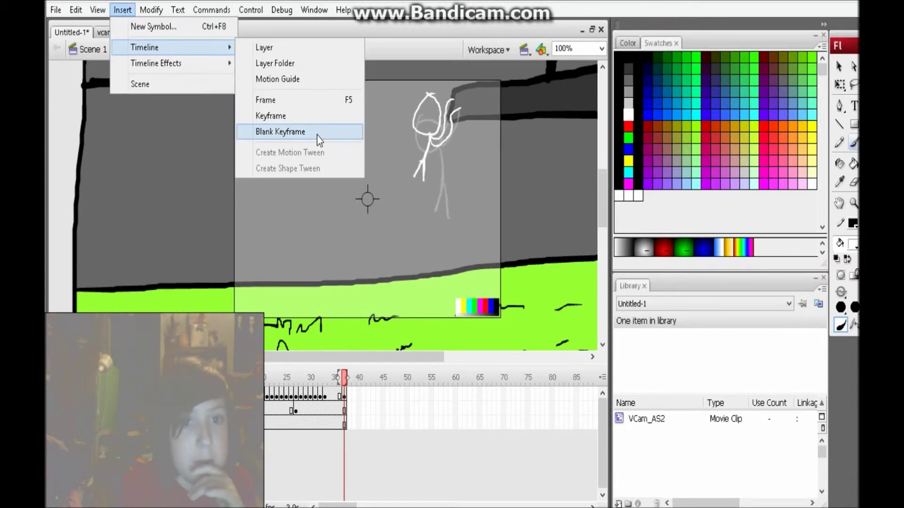
pyautogui.click(301, 133)
pyautogui.moveTo(429, 91)
pyautogui.mouseDown()
pyautogui.moveTo(428, 134)
pyautogui.moveTo(411, 166)
pyautogui.mouseUp()
pyautogui.moveTo(426, 130); pyautogui.dragTo(409, 142)
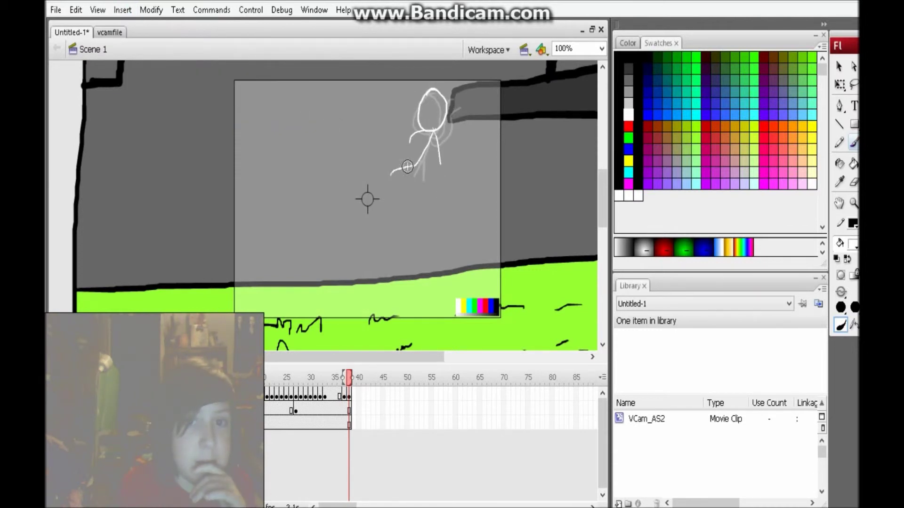
pyautogui.hotkey('ctrl', 'z')
pyautogui.hotkey('ctrl', 'z')
pyautogui.hotkey('ctrl', 'z')
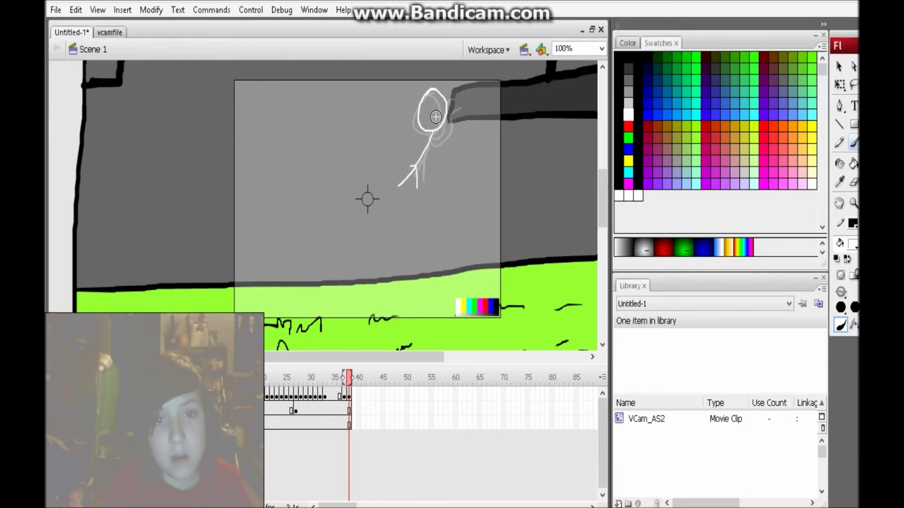
# Brush both arms reaching over the ledge's edge and add a blank keyframe at frame 39.
pyautogui.moveTo(457, 99); pyautogui.dragTo(456, 96)
pyautogui.moveTo(434, 136)
pyautogui.mouseDown()
pyautogui.moveTo(452, 113)
pyautogui.moveTo(471, 109)
pyautogui.mouseUp()
pyautogui.click(129, 16)
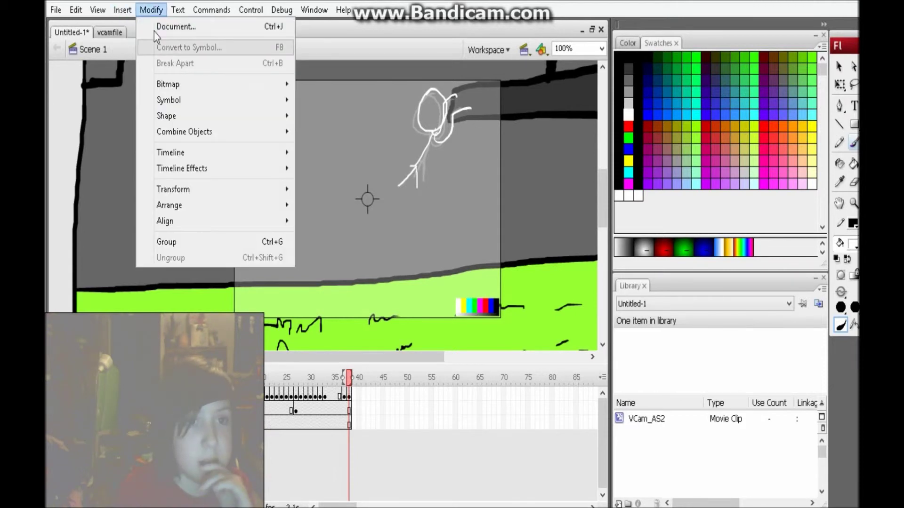
pyautogui.moveTo(163, 47)
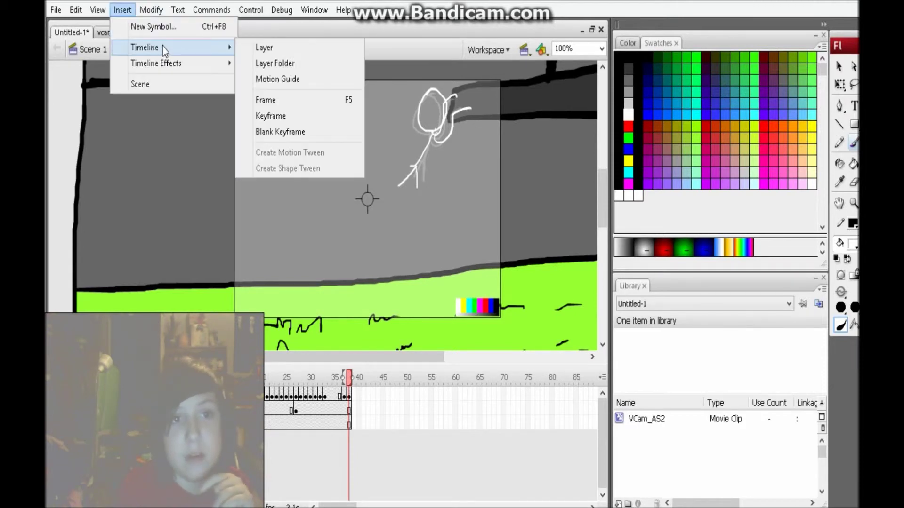
pyautogui.click(343, 131)
# Insert a keyframe for the VCam at frame 38 on its layer.
pyautogui.scroll(3, 603, 202)
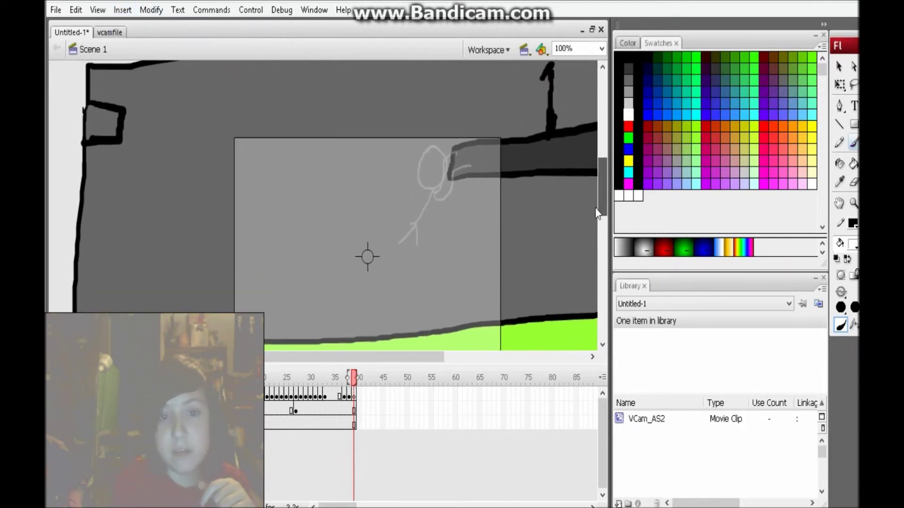
pyautogui.click(348, 407)
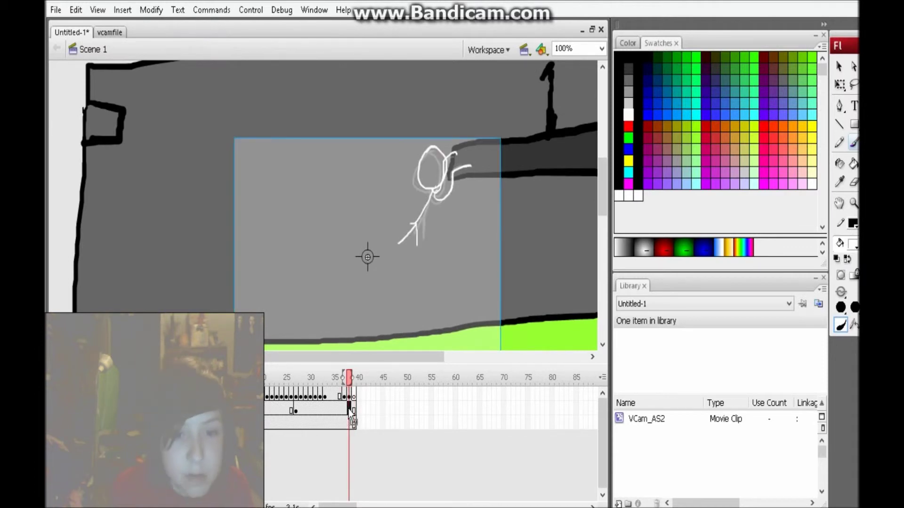
pyautogui.rightClick(352, 421)
pyautogui.click(393, 124)
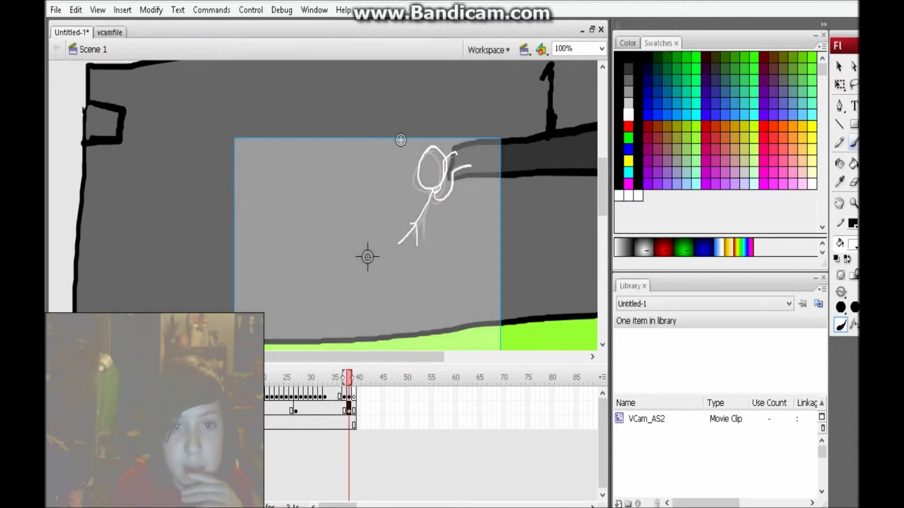
# Move the VCam up and slightly right at frame 38 so it frames the figure climbing the ledge.
pyautogui.click(840, 85)
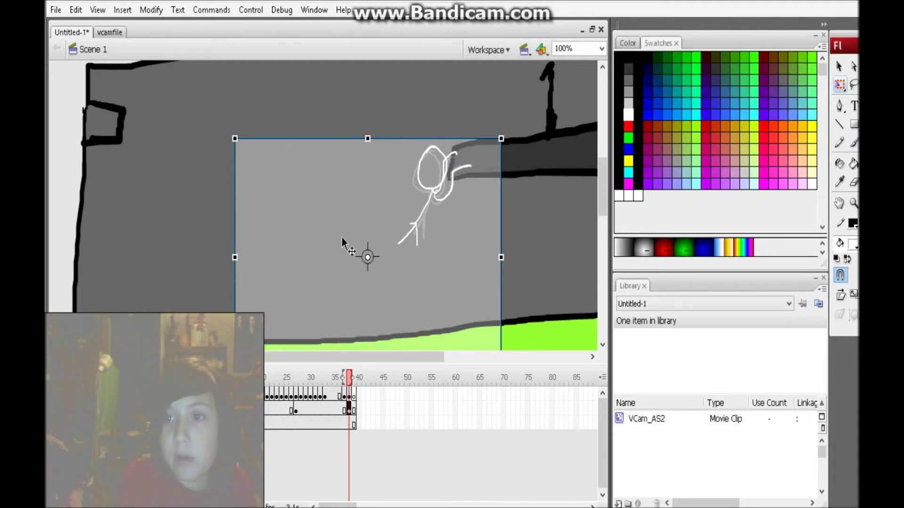
pyautogui.moveTo(364, 171); pyautogui.dragTo(385, 124)
pyautogui.moveTo(391, 236); pyautogui.dragTo(391, 225)
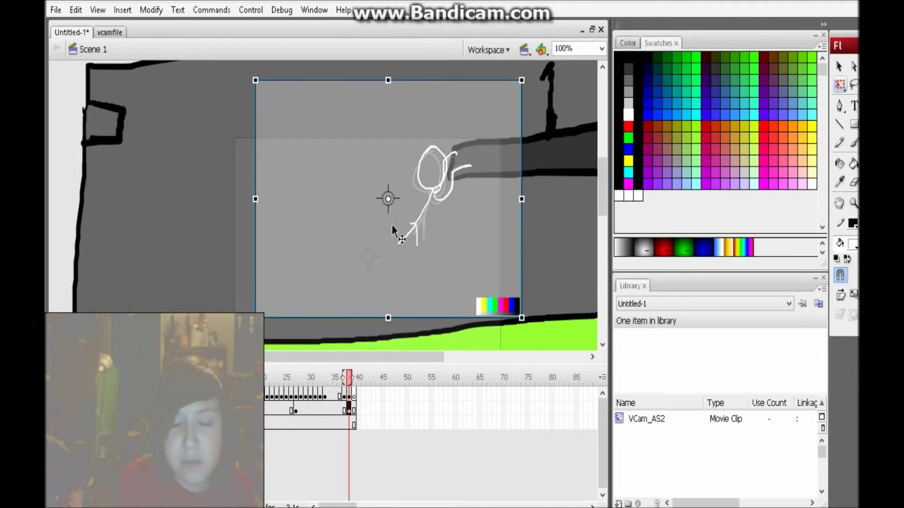
# With frame 39 current, raise the VCam further above the ledge and scale it down slightly around its centre.
pyautogui.moveTo(348, 375)
pyautogui.mouseDown()
pyautogui.moveTo(365, 364)
pyautogui.moveTo(357, 371)
pyautogui.mouseUp()
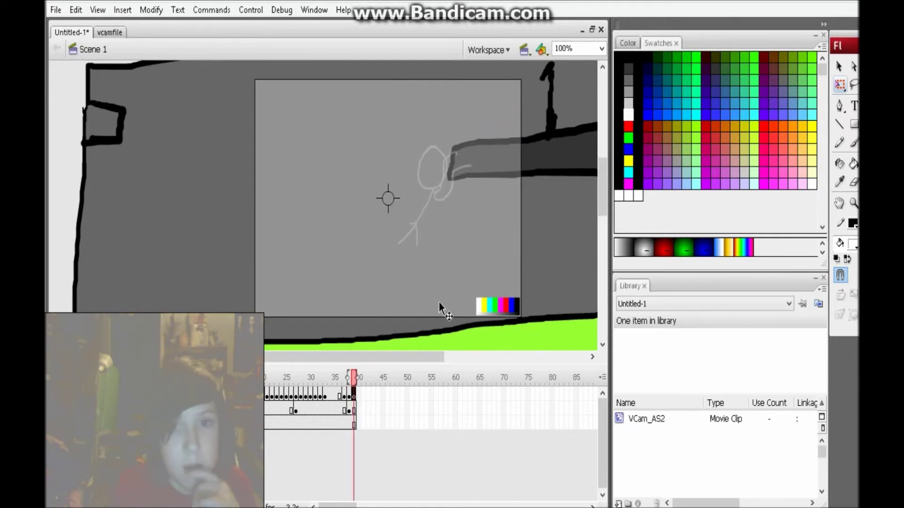
pyautogui.click(437, 283)
pyautogui.moveTo(442, 260); pyautogui.dragTo(457, 224)
pyautogui.moveTo(601, 198); pyautogui.dragTo(597, 176)
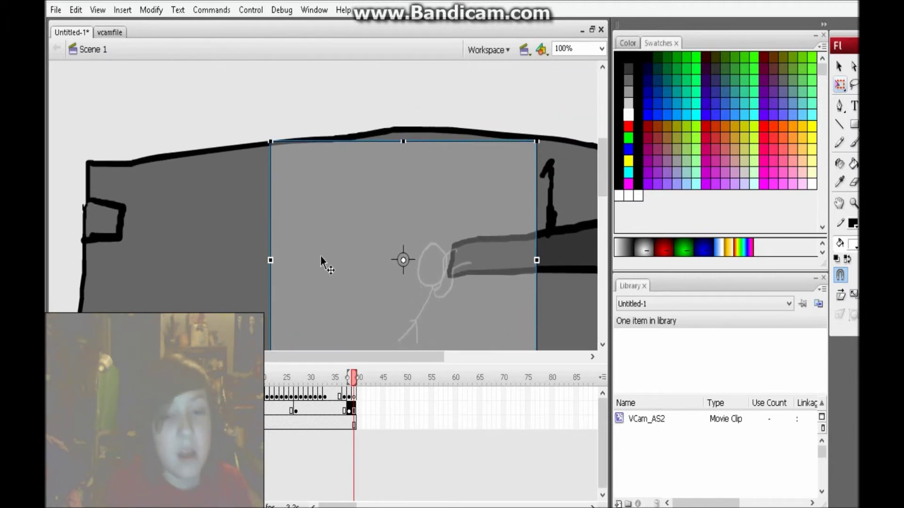
pyautogui.moveTo(269, 139); pyautogui.dragTo(282, 152)
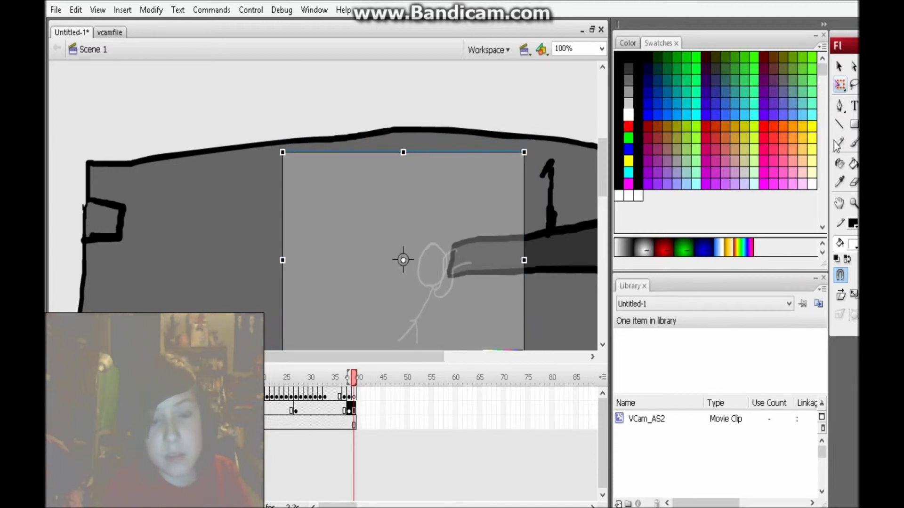
# Brush the figure on its layer at frame 39, leaning over the ledge's edge with its arms resting on top.
pyautogui.click(853, 143)
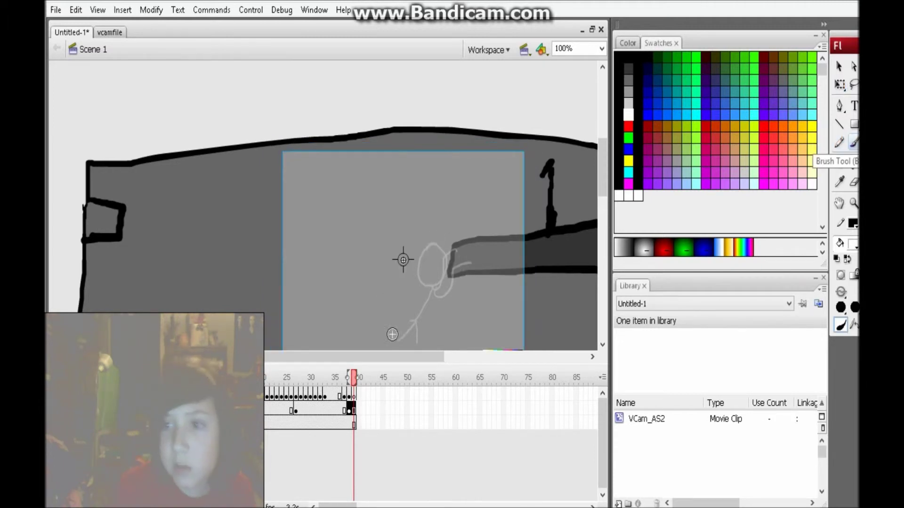
pyautogui.click(354, 395)
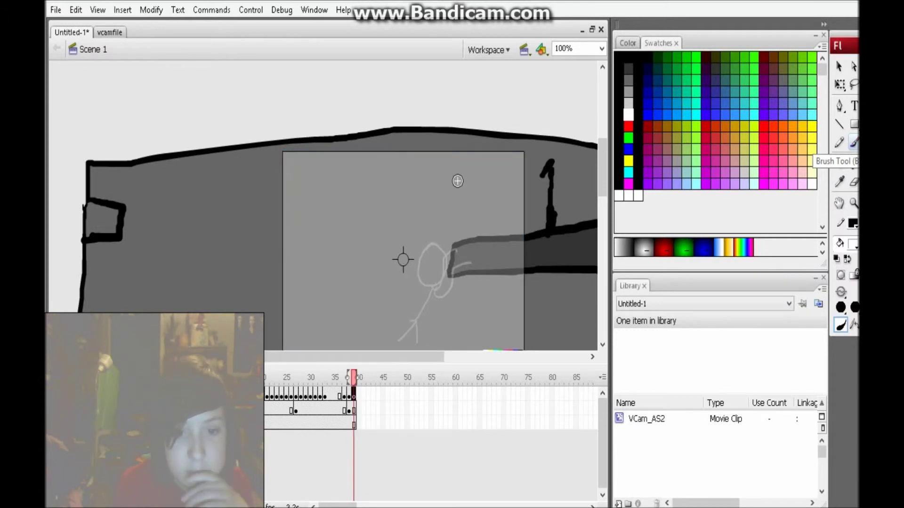
pyautogui.moveTo(445, 200)
pyautogui.mouseDown()
pyautogui.moveTo(445, 229)
pyautogui.moveTo(430, 255)
pyautogui.moveTo(461, 236)
pyautogui.moveTo(461, 245)
pyautogui.moveTo(423, 272)
pyautogui.moveTo(434, 271)
pyautogui.mouseUp()
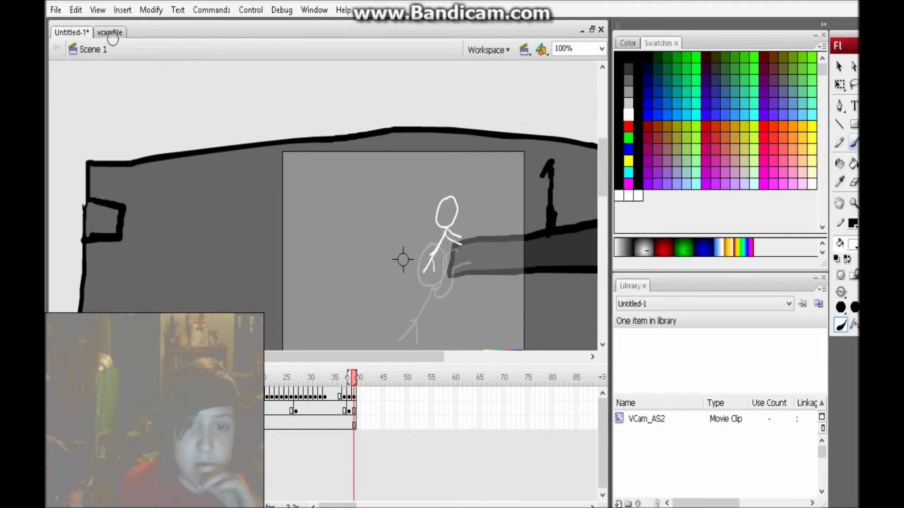
# Insert a blank keyframe at frame 40 and brush the figure standing upright on the ledge's edge.
pyautogui.click(124, 13)
pyautogui.moveTo(146, 47)
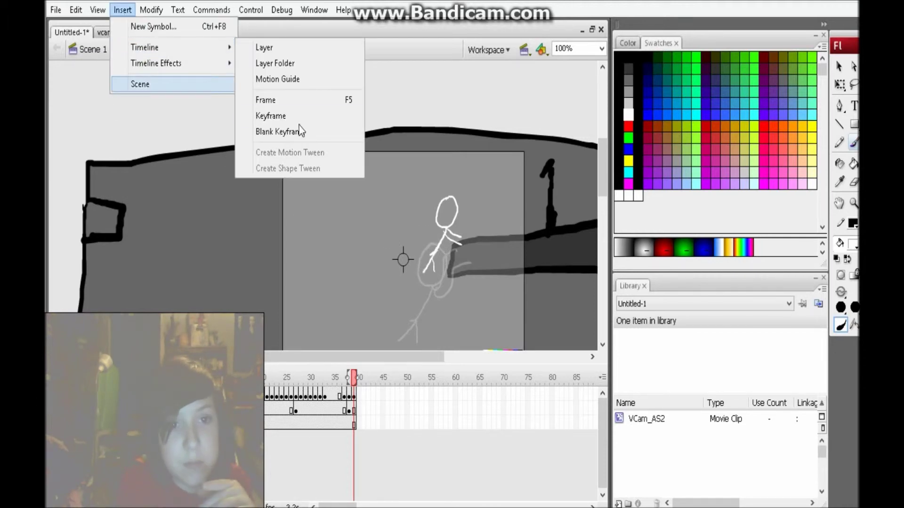
pyautogui.click(313, 132)
pyautogui.moveTo(468, 168)
pyautogui.mouseDown()
pyautogui.moveTo(458, 191)
pyautogui.moveTo(467, 162)
pyautogui.moveTo(470, 217)
pyautogui.mouseUp()
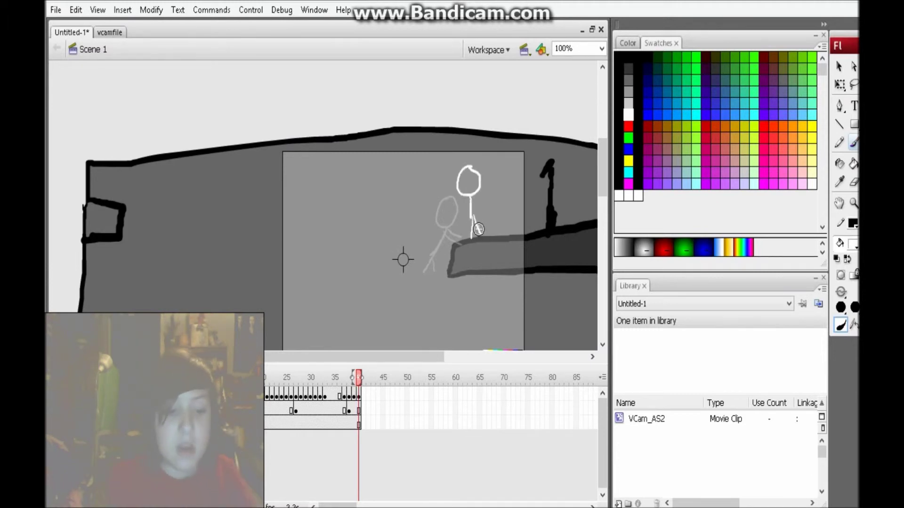
pyautogui.hotkey('ctrl', 'z')
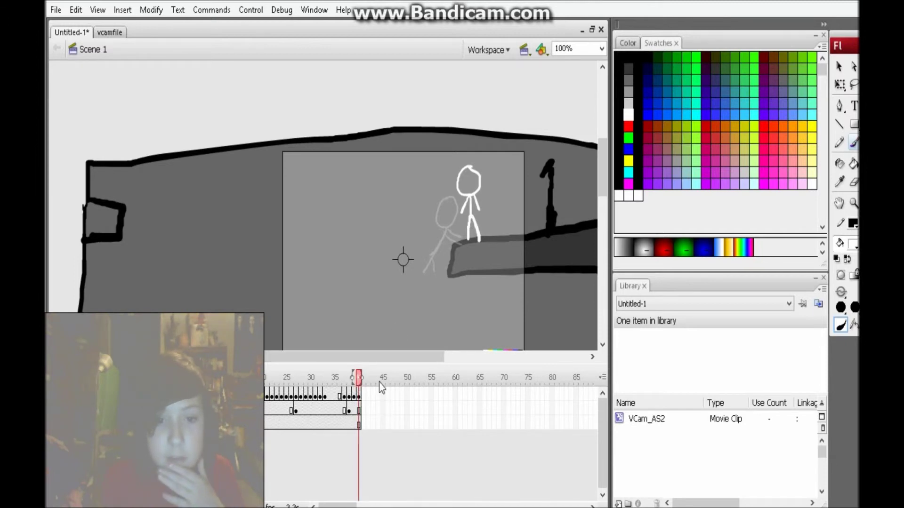
# Extend all three layers to frame 46 and test the movie to preview the climb and camera movement.
pyautogui.moveTo(382, 395); pyautogui.dragTo(385, 430)
pyautogui.press('F6')
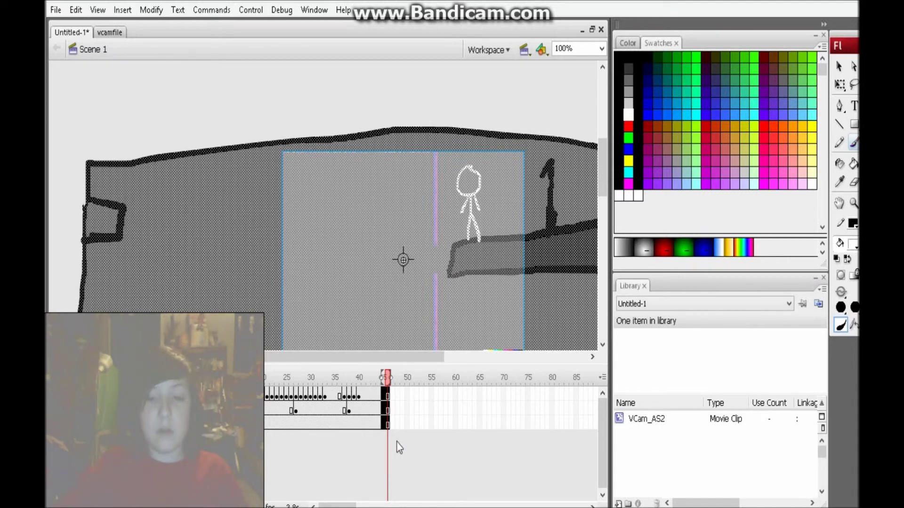
pyautogui.hotkey('ctrl', 'Return')
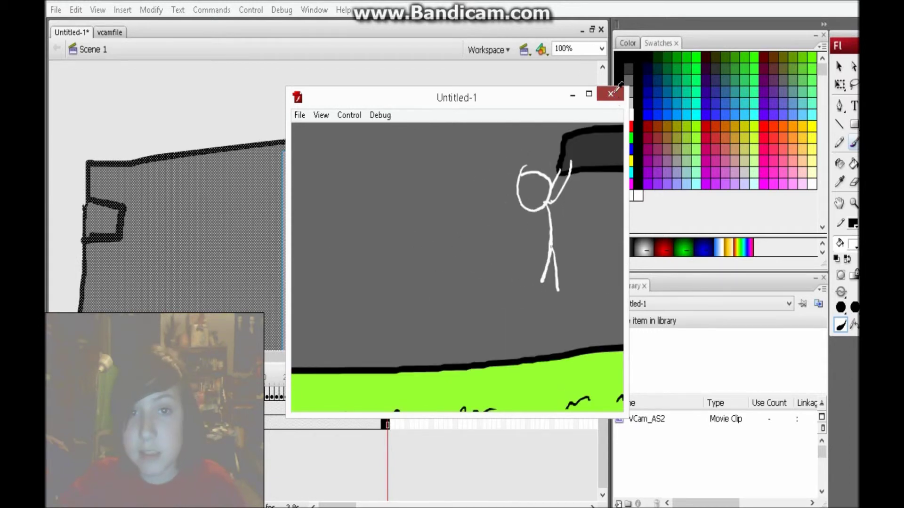
pyautogui.click(614, 92)
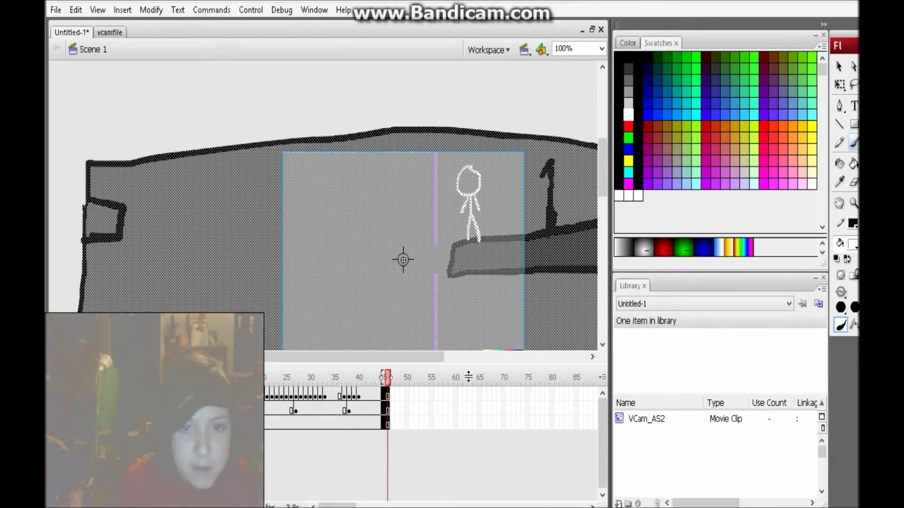
# Insert a blank keyframe at frame 46 and brush the figure tipping backwards off the ledge with its arms spread.
pyautogui.click(389, 396)
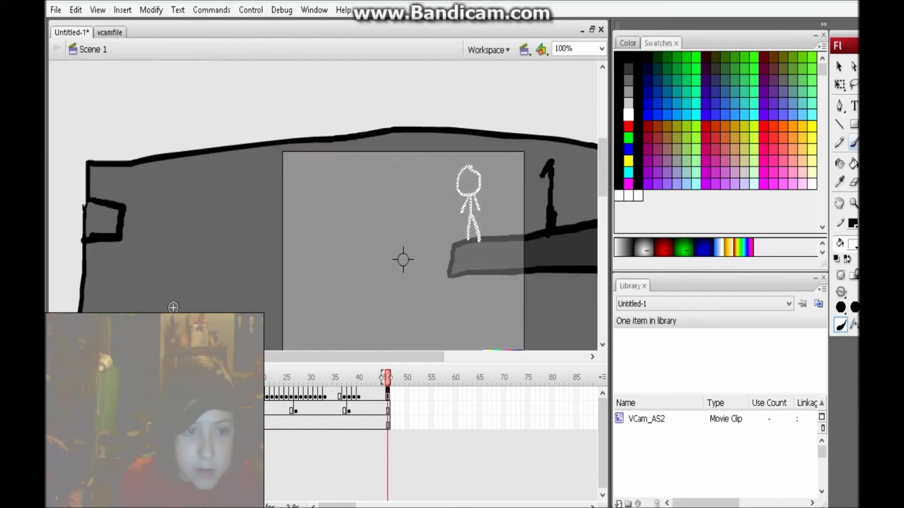
pyautogui.click(122, 10)
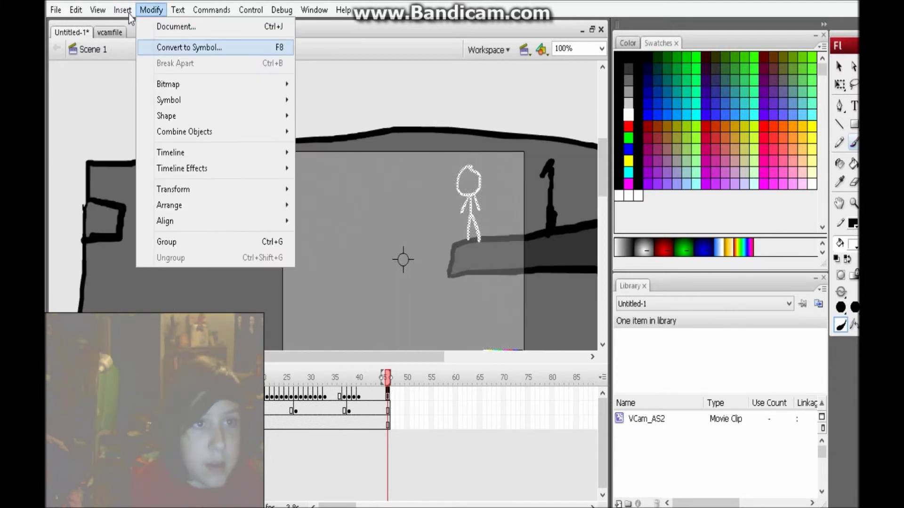
pyautogui.moveTo(141, 48)
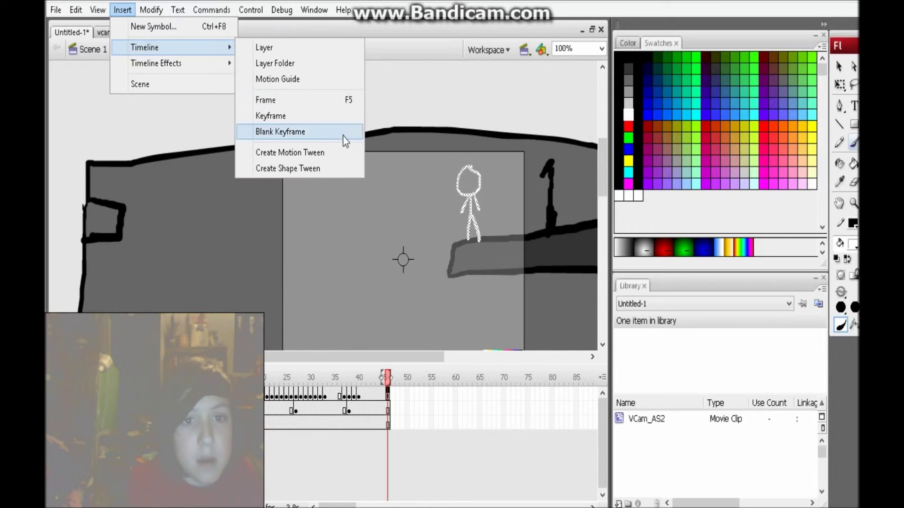
pyautogui.click(346, 134)
pyautogui.moveTo(453, 172); pyautogui.dragTo(454, 198)
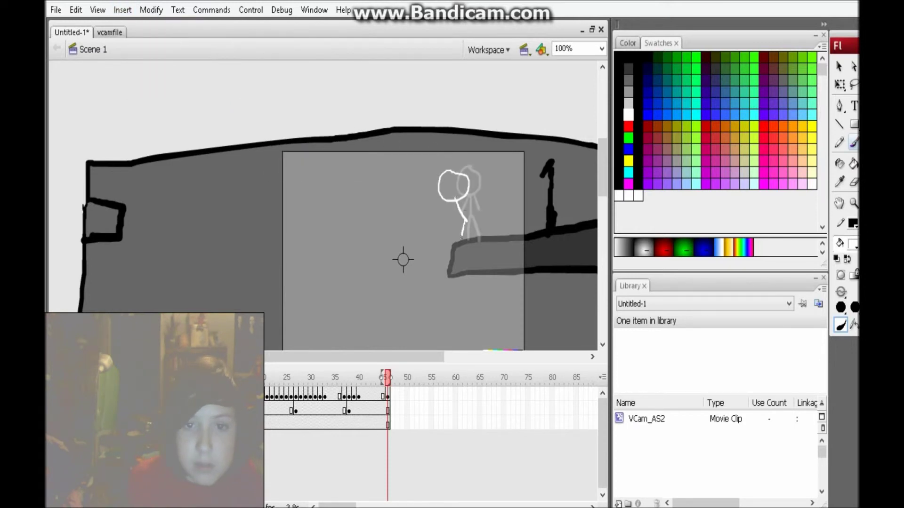
pyautogui.moveTo(456, 201)
pyautogui.mouseDown()
pyautogui.moveTo(438, 219)
pyautogui.moveTo(488, 193)
pyautogui.mouseUp()
# Add blank keyframes at frames 47 and 48, brushing a round outline above the ledge's edge and then a smaller, flatter one.
pyautogui.click(121, 10)
pyautogui.moveTo(146, 47)
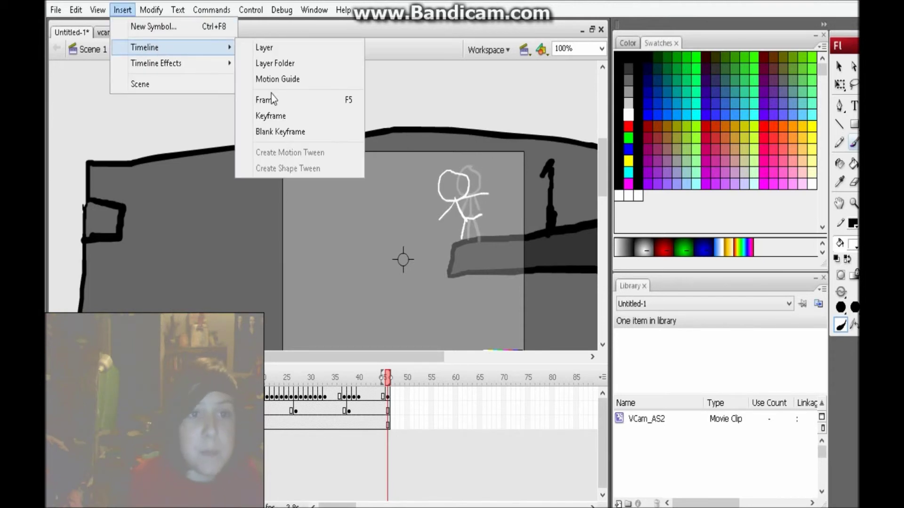
pyautogui.click(323, 138)
pyautogui.moveTo(435, 215); pyautogui.dragTo(451, 187)
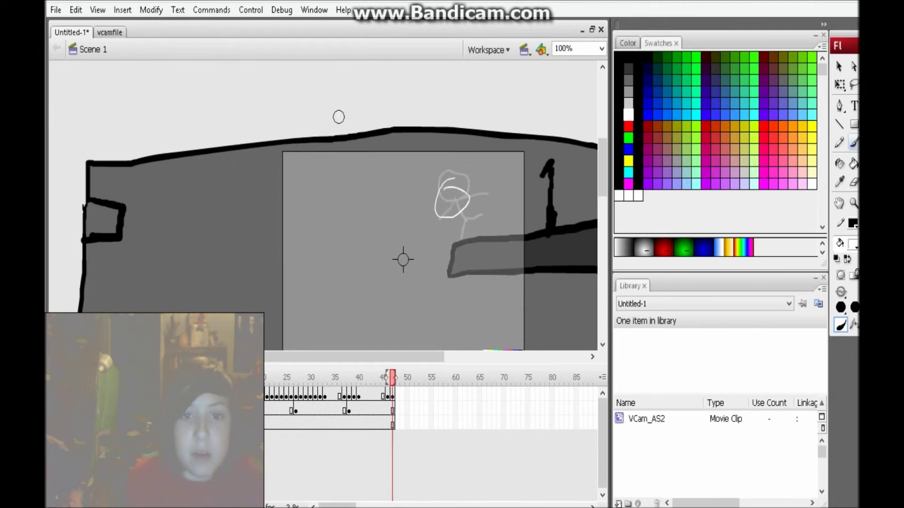
pyautogui.click(122, 10)
pyautogui.moveTo(143, 49)
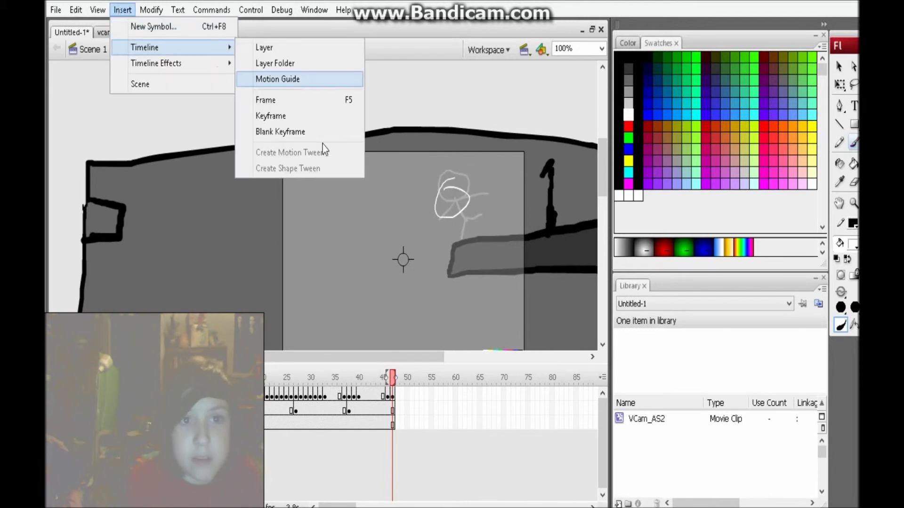
pyautogui.click(312, 137)
pyautogui.moveTo(440, 191)
pyautogui.mouseDown()
pyautogui.moveTo(455, 202)
pyautogui.moveTo(438, 191)
pyautogui.mouseUp()
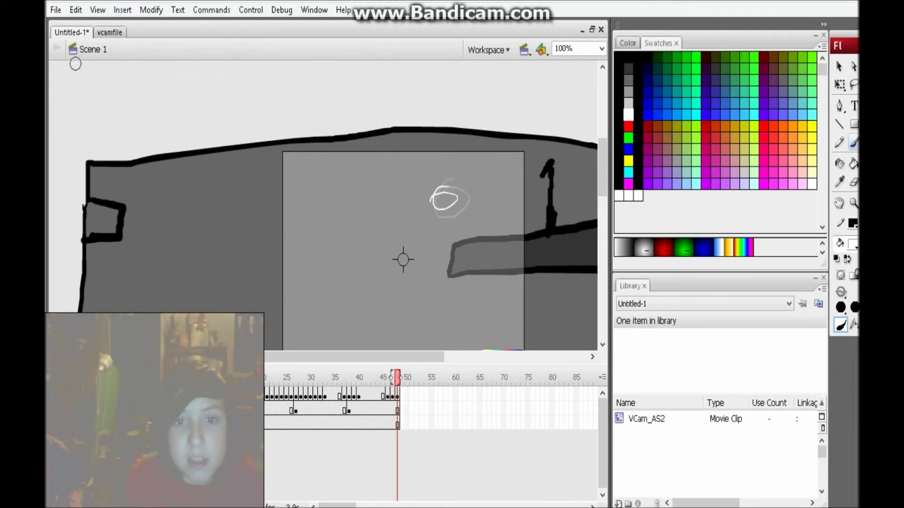
# Add blank keyframes at frames 49 and 50 and brush a pointed oval in each, progressively further left of the ledge.
pyautogui.click(126, 13)
pyautogui.moveTo(153, 47)
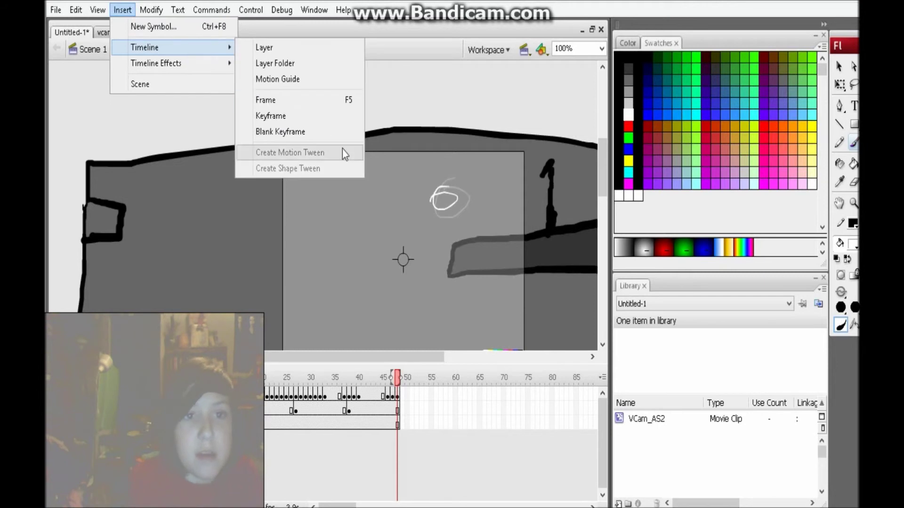
pyautogui.click(343, 134)
pyautogui.press('F7')
pyautogui.moveTo(426, 175)
pyautogui.mouseDown()
pyautogui.moveTo(414, 188)
pyautogui.moveTo(426, 177)
pyautogui.mouseUp()
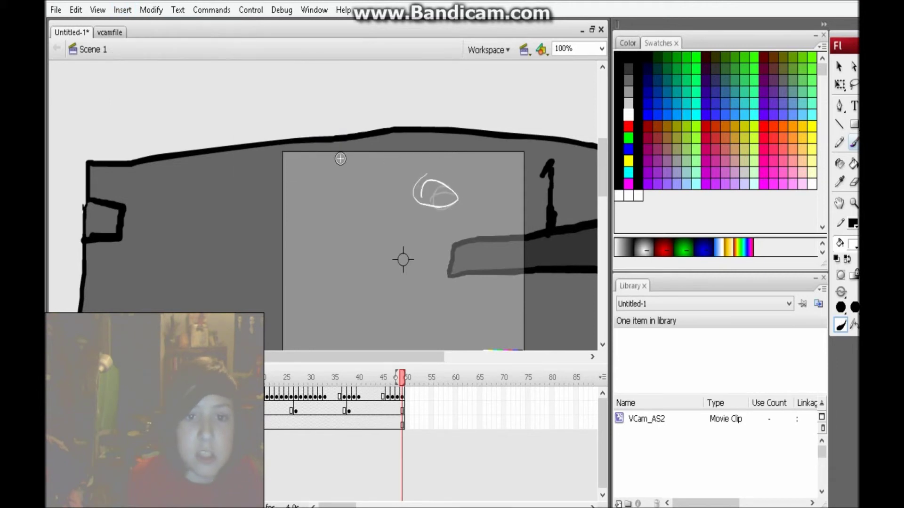
pyautogui.click(122, 10)
pyautogui.moveTo(146, 46)
pyautogui.click(309, 134)
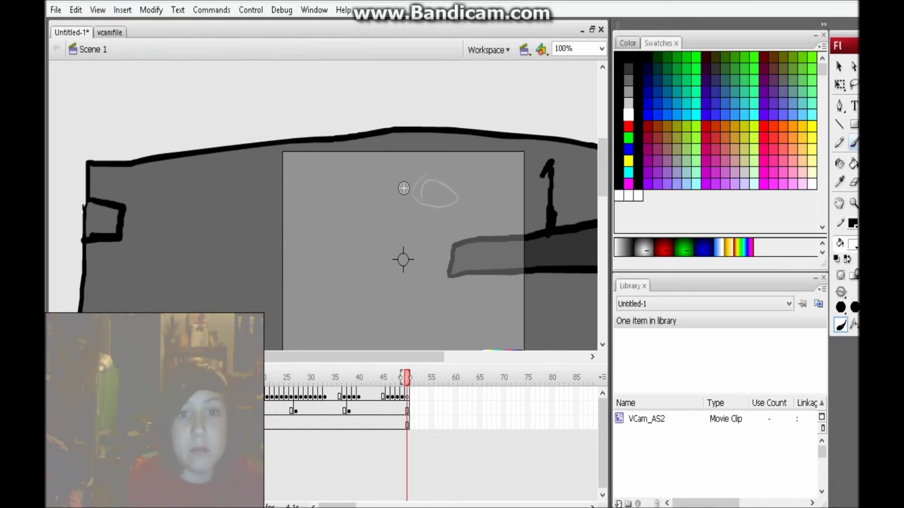
pyautogui.moveTo(426, 197); pyautogui.dragTo(410, 207)
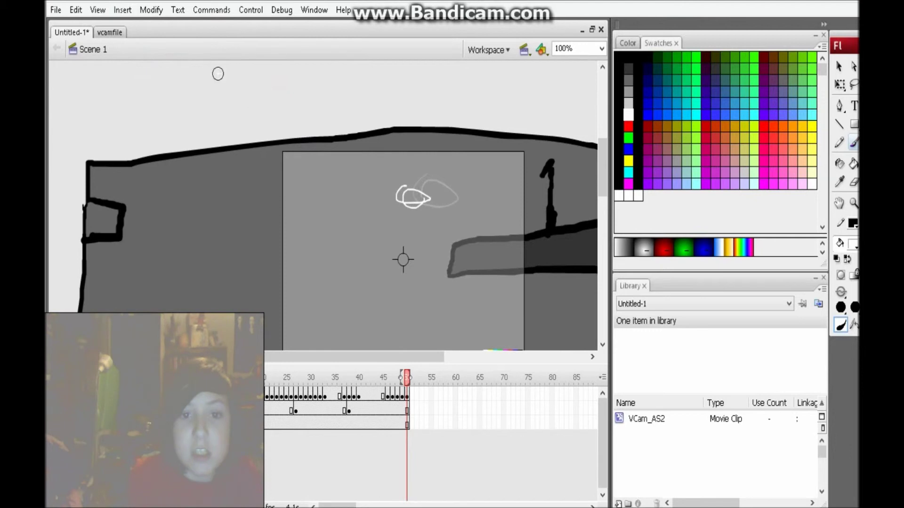
# Add blank keyframes at frames 51 and 52, brushing a teardrop outline and then a larger circle further left inside the VCam.
pyautogui.click(127, 10)
pyautogui.moveTo(151, 53)
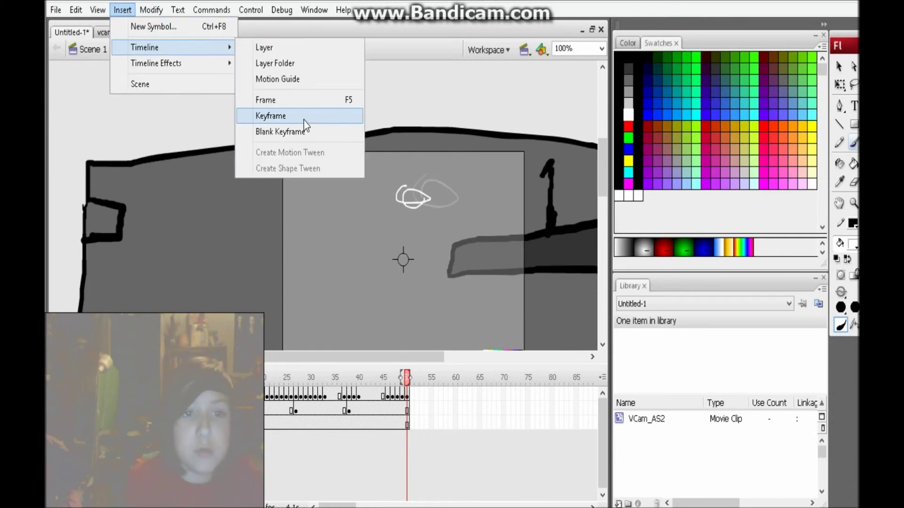
pyautogui.click(304, 121)
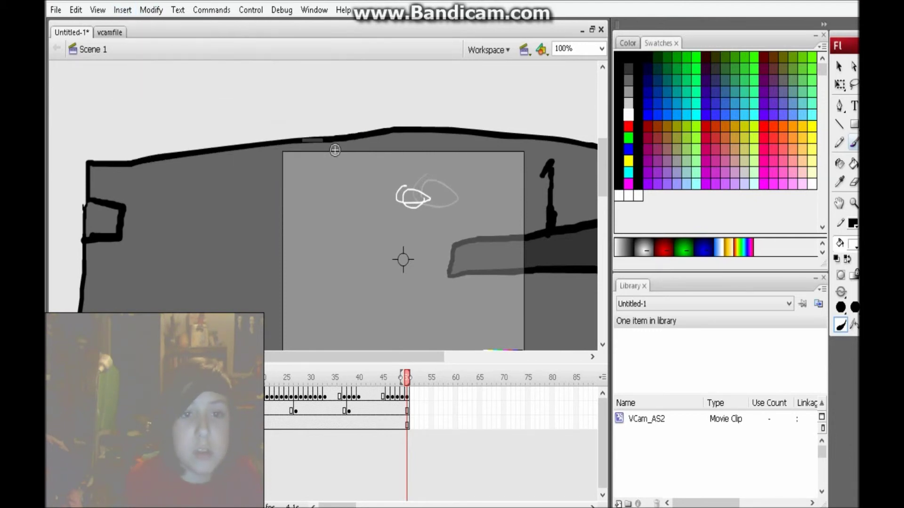
pyautogui.click(122, 9)
pyautogui.moveTo(175, 47)
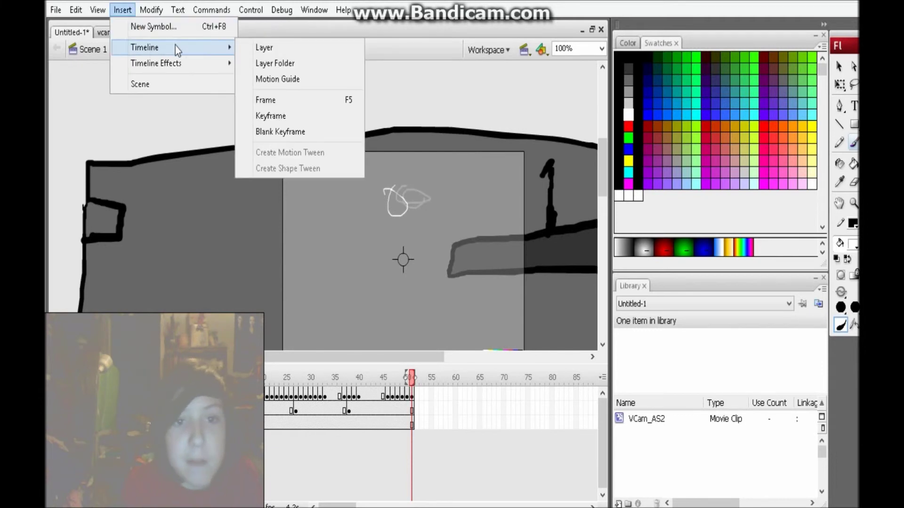
pyautogui.click(287, 132)
pyautogui.moveTo(363, 167); pyautogui.dragTo(359, 163)
# Add blank keyframes at frames 53 and 54 and brush a circle in each, stepping towards the VCam's left edge.
pyautogui.click(122, 9)
pyautogui.moveTo(150, 44)
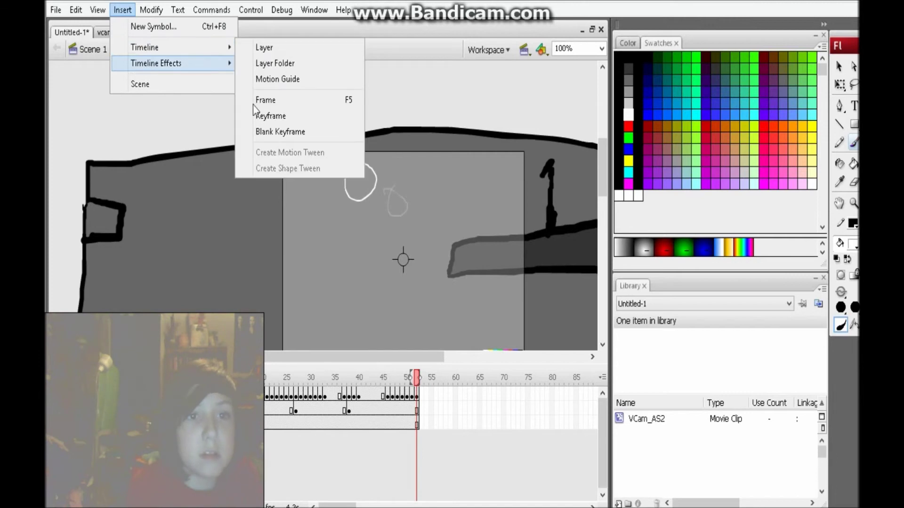
pyautogui.click(286, 130)
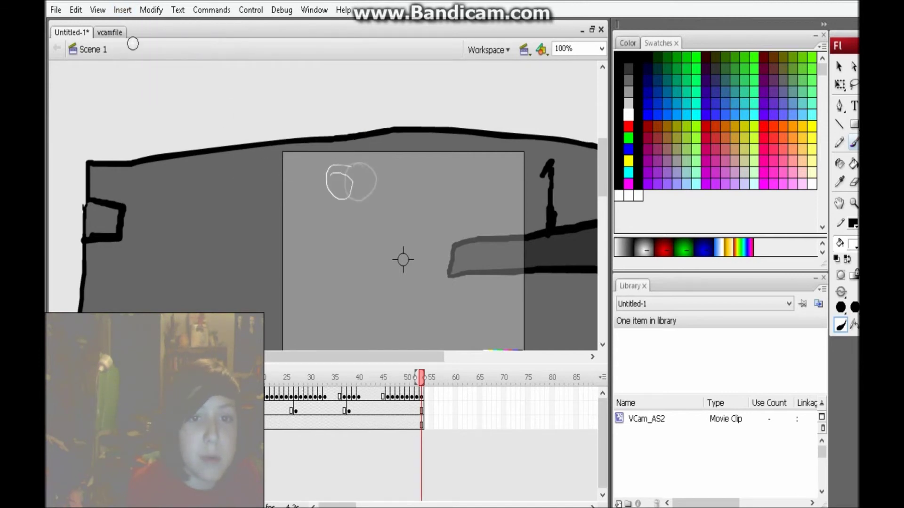
pyautogui.click(122, 10)
pyautogui.moveTo(148, 47)
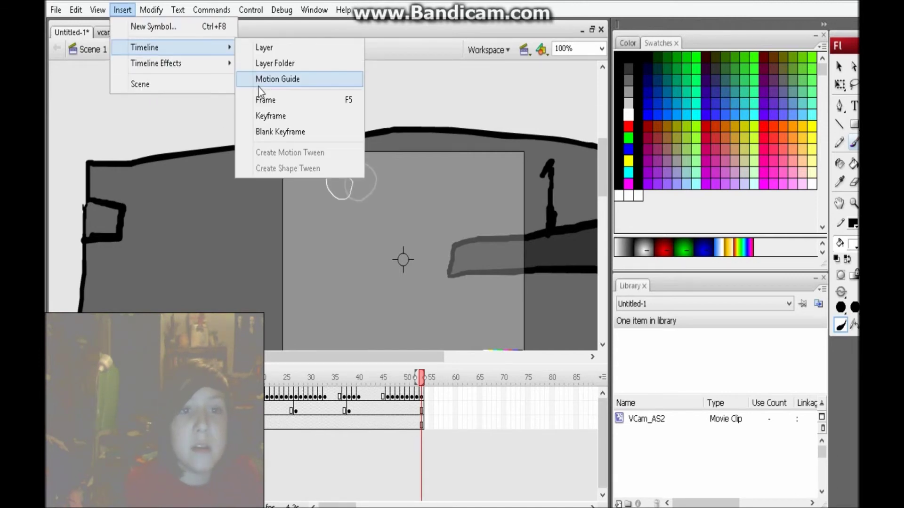
pyautogui.click(289, 132)
pyautogui.moveTo(328, 172); pyautogui.dragTo(296, 172)
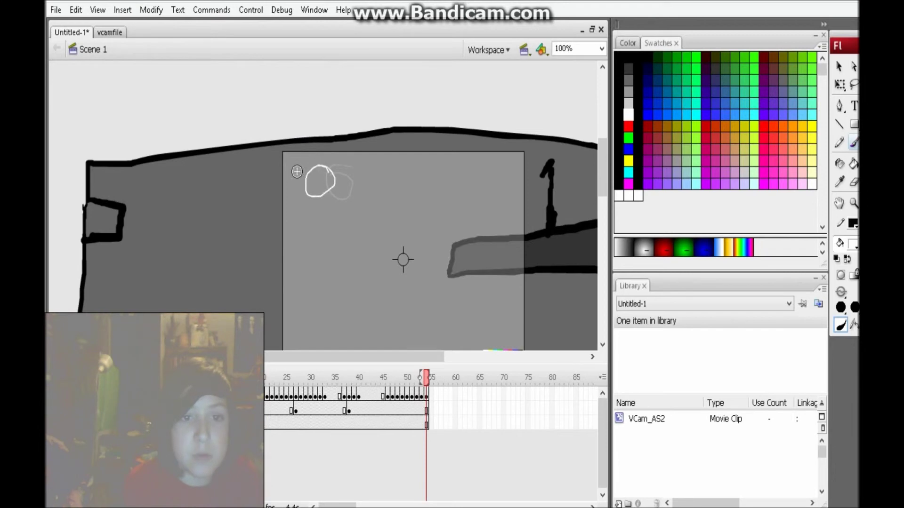
# Insert a blank keyframe at frame 55 and brush the circle against the VCam's left edge.
pyautogui.click(126, 12)
pyautogui.moveTo(157, 50)
pyautogui.click(289, 131)
pyautogui.moveTo(301, 170); pyautogui.dragTo(292, 171)
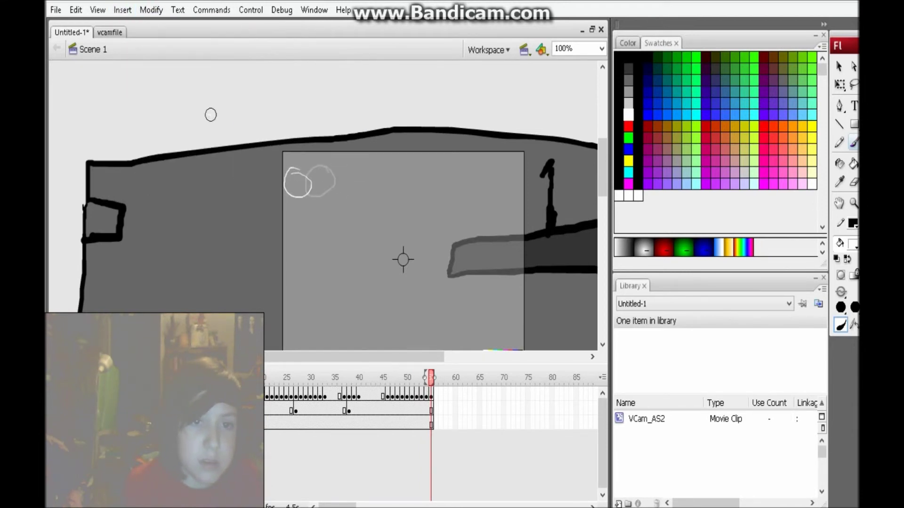
# Insert blank keyframes at frames 56 and 57, brushing a flattened oval across the VCam's left edge and a rounder circle slightly further left.
pyautogui.click(126, 11)
pyautogui.moveTo(153, 47)
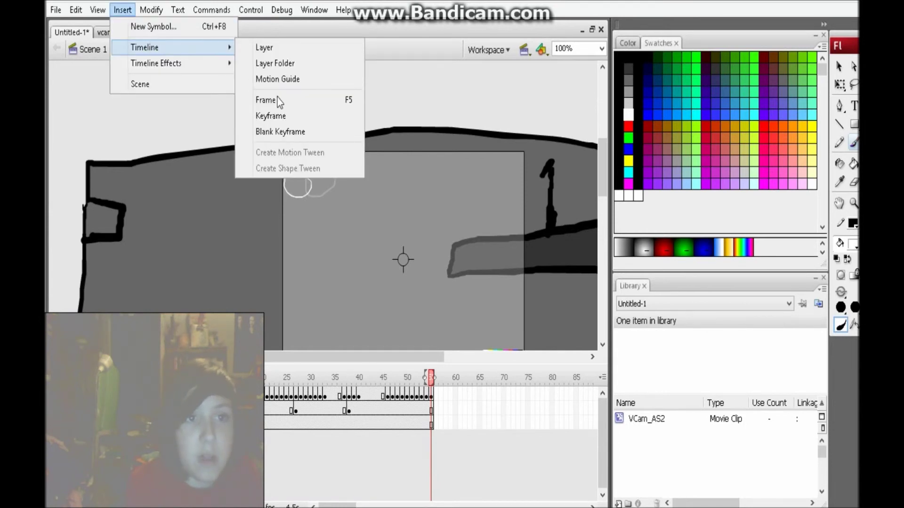
pyautogui.click(302, 132)
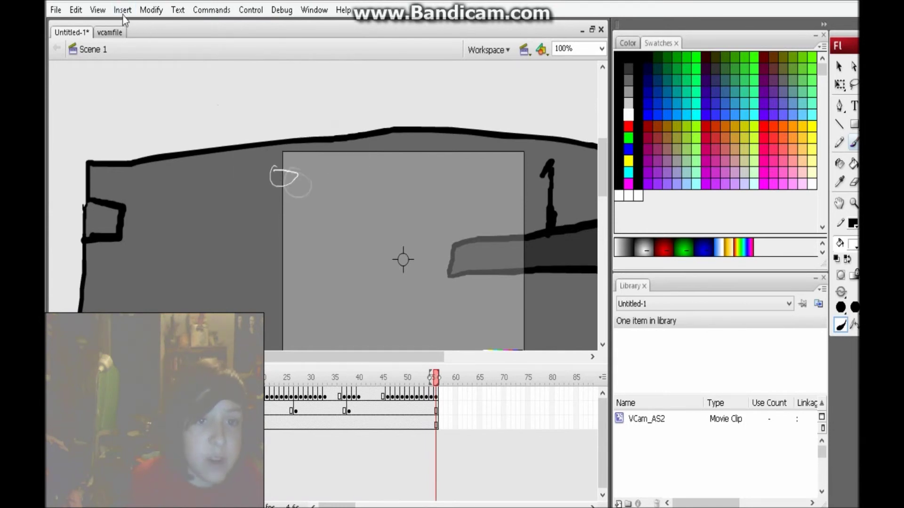
pyautogui.click(124, 11)
pyautogui.moveTo(159, 49)
pyautogui.click(304, 132)
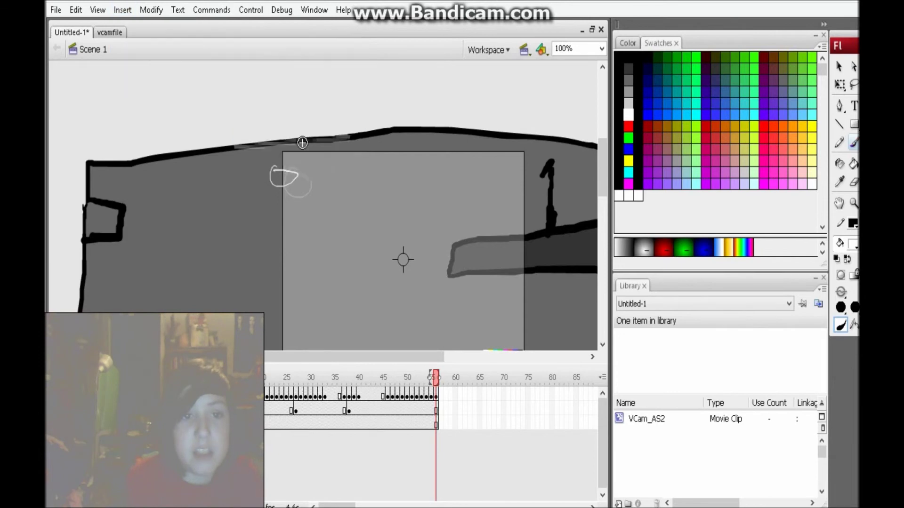
pyautogui.moveTo(267, 192); pyautogui.dragTo(263, 163)
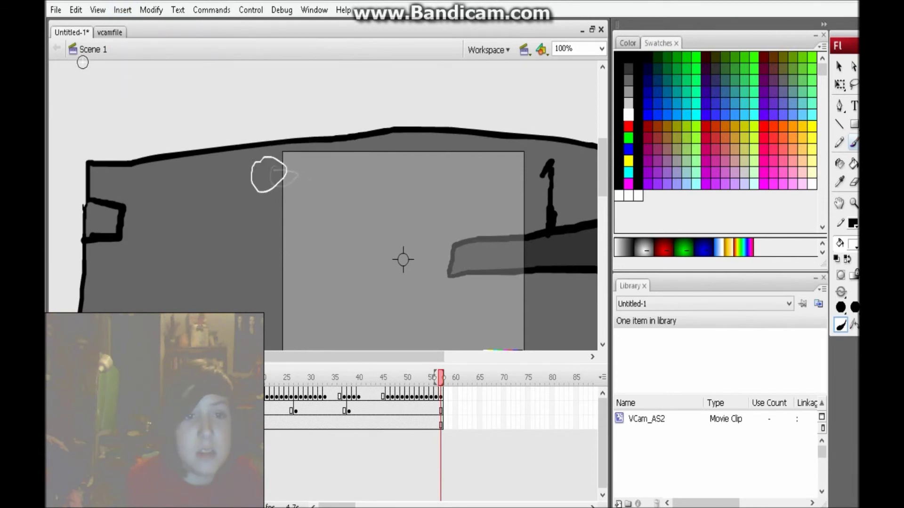
# Add blank keyframes at frames 58 and 59, brushing a circle with short body strokes and a small stick figure further left of the VCam.
pyautogui.click(123, 9)
pyautogui.click(280, 132)
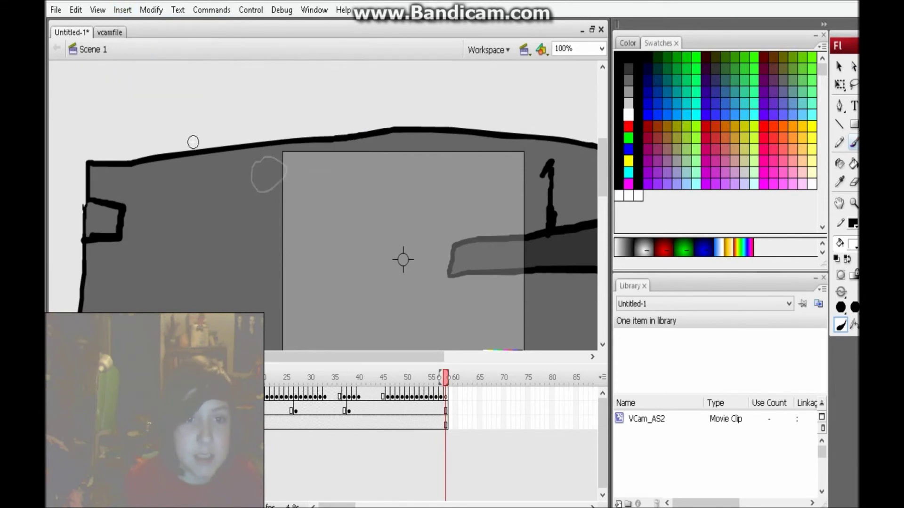
pyautogui.moveTo(239, 163)
pyautogui.mouseDown()
pyautogui.moveTo(220, 165)
pyautogui.moveTo(235, 167)
pyautogui.moveTo(237, 190)
pyautogui.mouseUp()
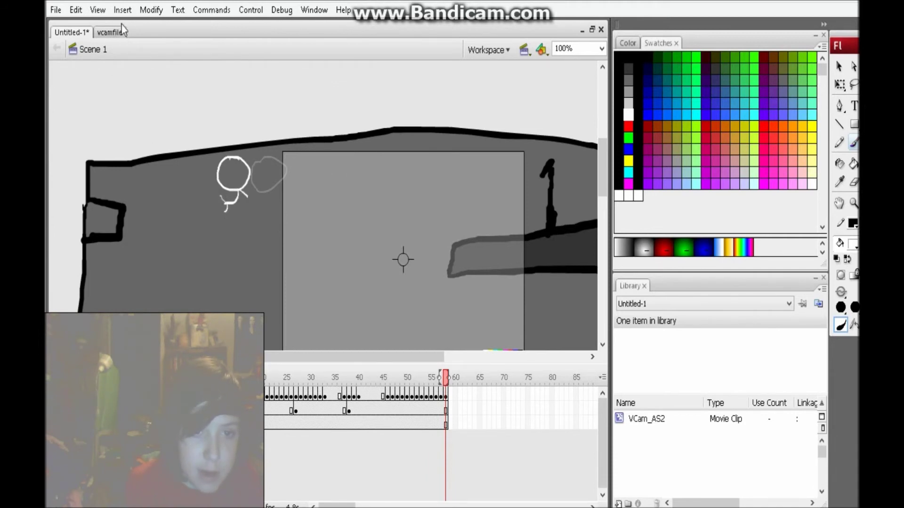
pyautogui.click(122, 10)
pyautogui.moveTo(148, 47)
pyautogui.click(280, 130)
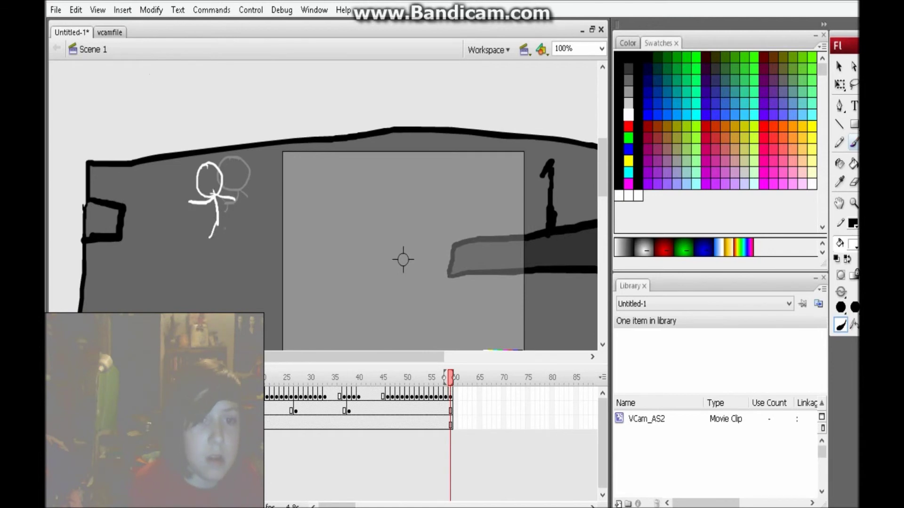
# Add blank keyframes at frames 60 and 61, brushing a small head and a figure leaping towards the small ledge with its legs trailing behind.
pyautogui.click(130, 14)
pyautogui.moveTo(148, 47)
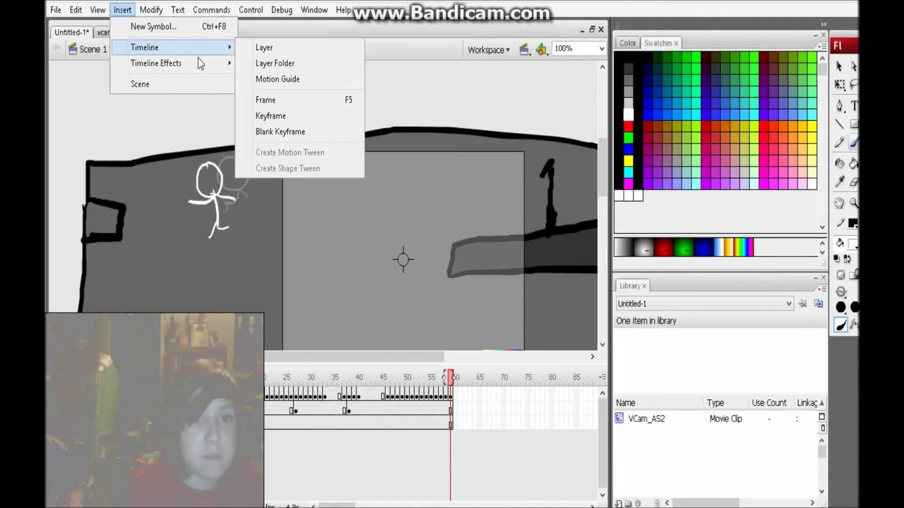
pyautogui.click(282, 132)
pyautogui.moveTo(196, 175); pyautogui.dragTo(205, 180)
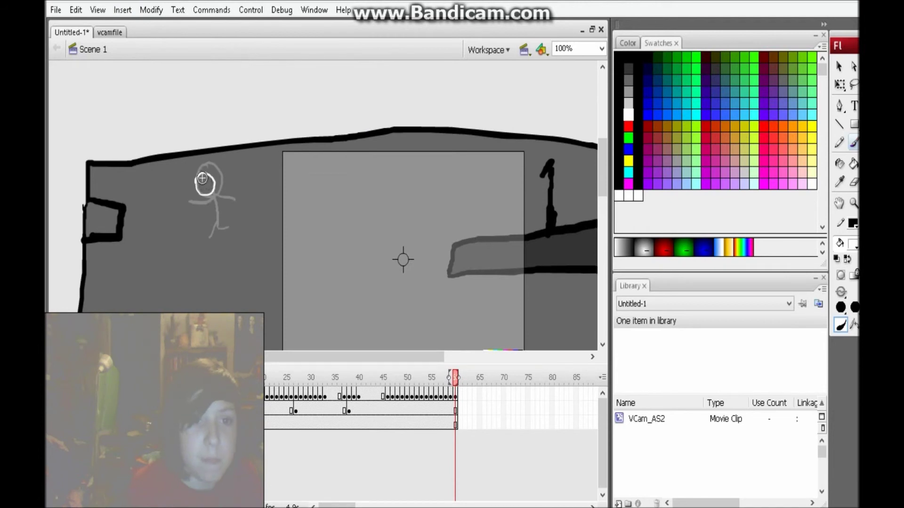
pyautogui.click(123, 10)
pyautogui.moveTo(146, 48)
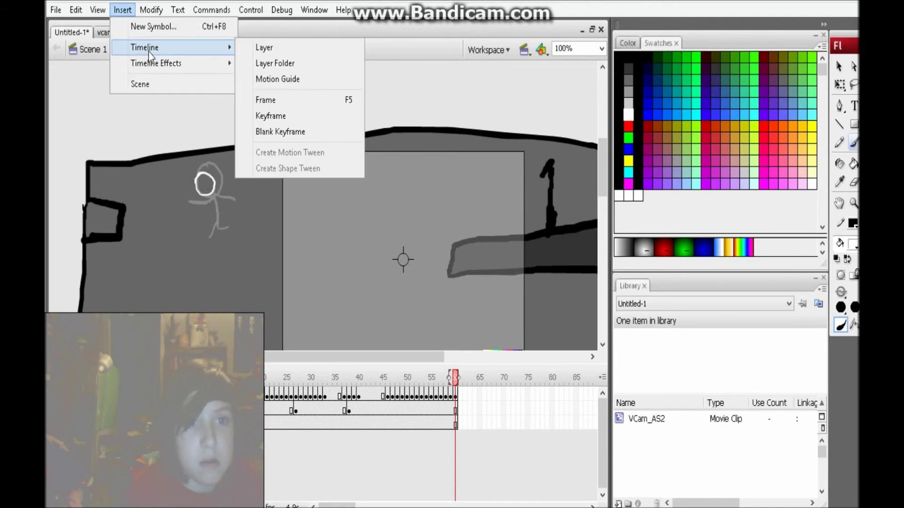
pyautogui.click(281, 132)
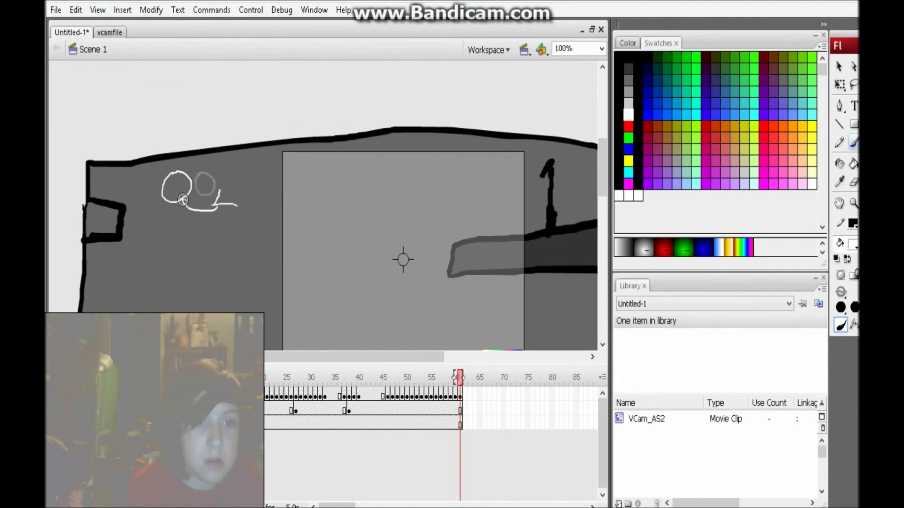
# Insert a blank keyframe at frame 62 and brush a full stick figure reaching one arm to the small ledge on the far left wall.
pyautogui.click(123, 10)
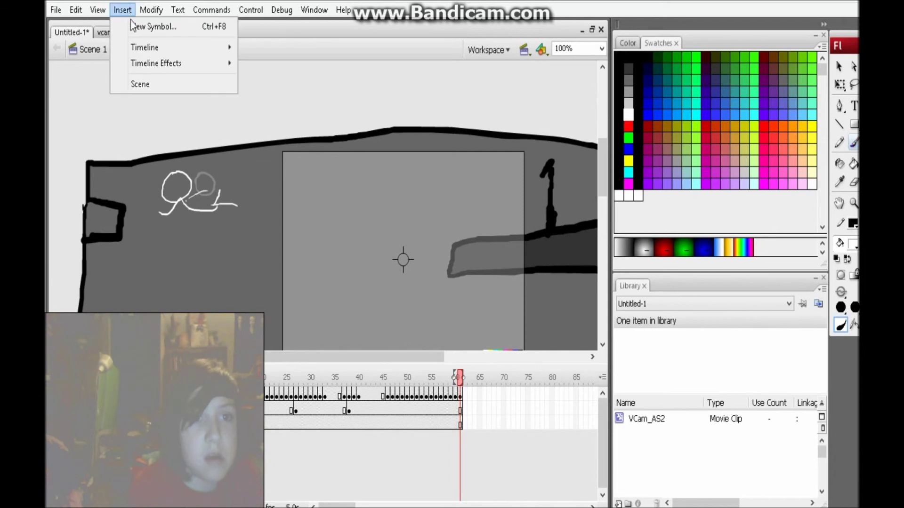
pyautogui.moveTo(152, 49)
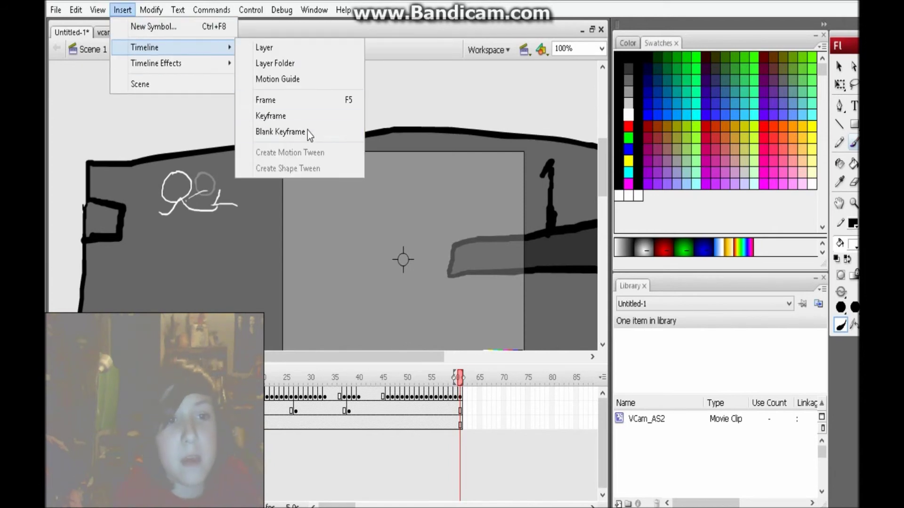
pyautogui.click(306, 132)
pyautogui.moveTo(144, 185)
pyautogui.mouseDown()
pyautogui.moveTo(137, 207)
pyautogui.moveTo(157, 215)
pyautogui.moveTo(159, 243)
pyautogui.moveTo(120, 214)
pyautogui.mouseUp()
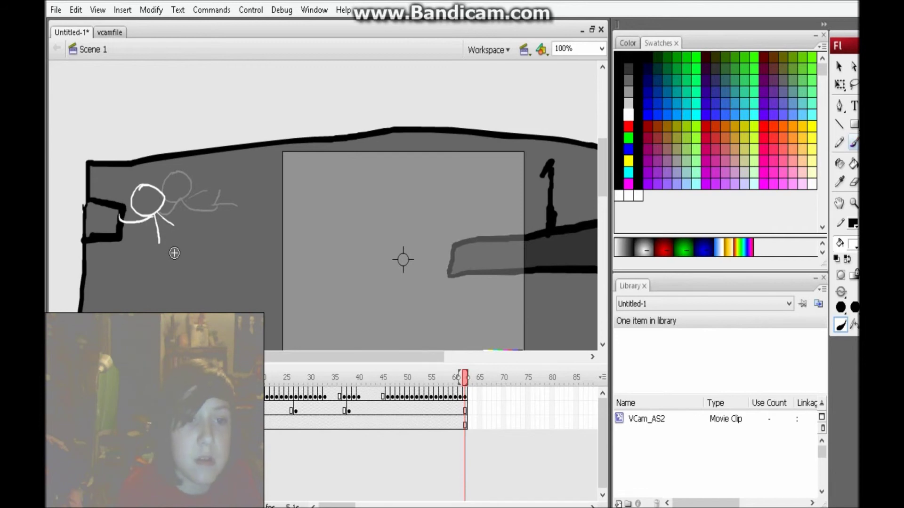
pyautogui.moveTo(152, 273); pyautogui.dragTo(160, 242)
pyautogui.moveTo(160, 242); pyautogui.dragTo(177, 273)
# Insert a blank keyframe at frame 63, brush the stick figure hanging lower from the small ledge, and extend all layers to frame 67.
pyautogui.click(123, 11)
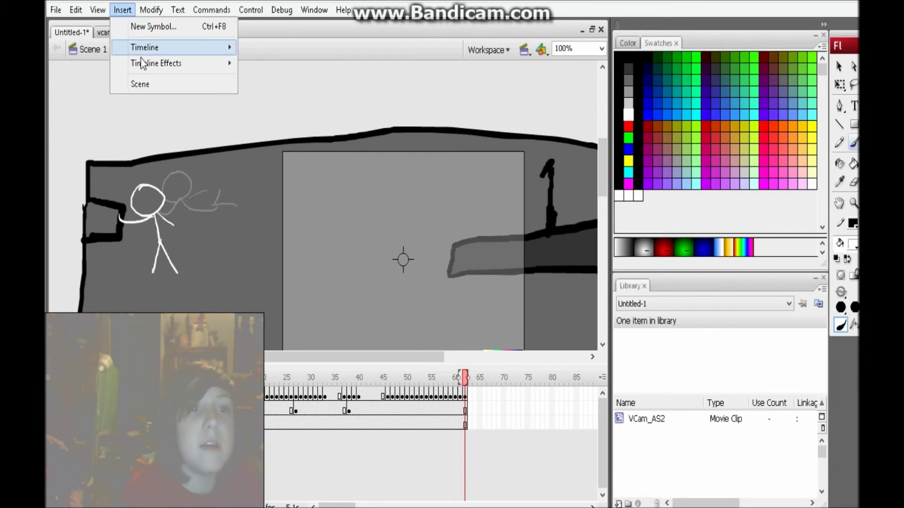
pyautogui.moveTo(145, 49)
pyautogui.click(278, 131)
pyautogui.moveTo(138, 212); pyautogui.dragTo(157, 233)
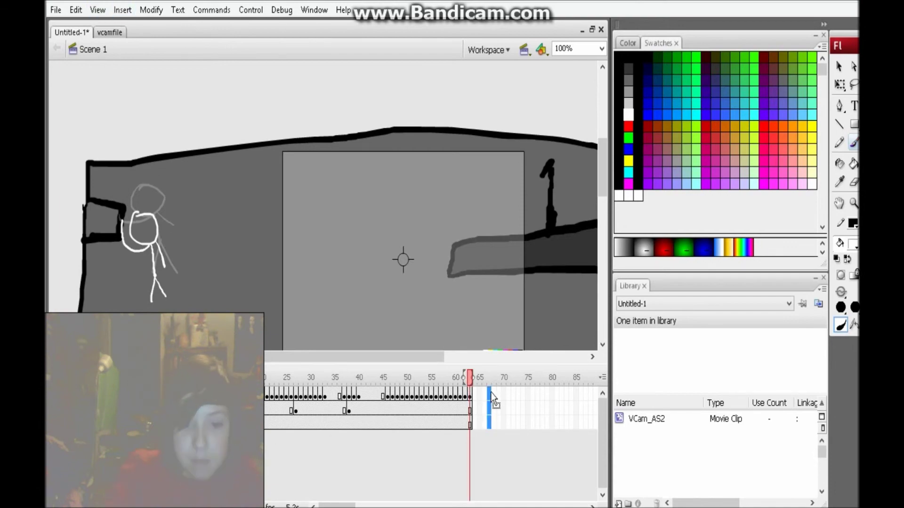
pyautogui.press('F6')
pyautogui.press('Escape')
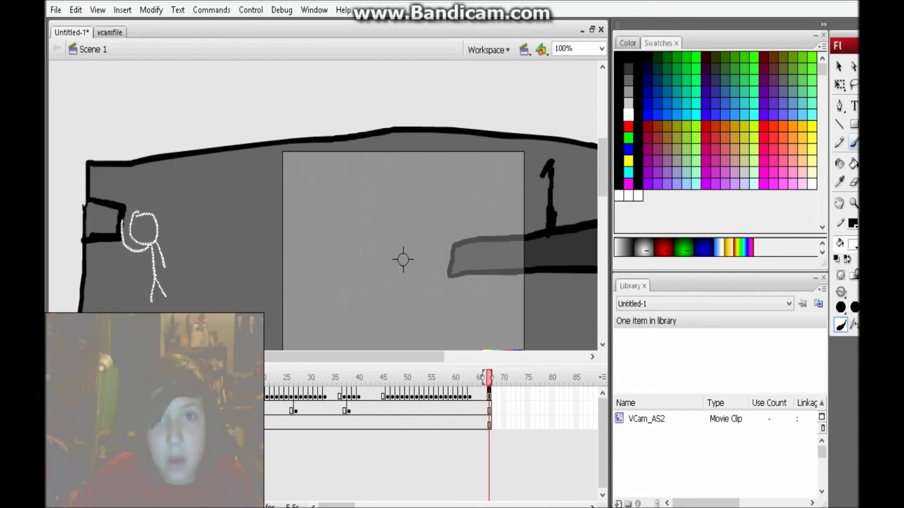
pyautogui.click(122, 10)
pyautogui.moveTo(143, 47)
pyautogui.click(335, 132)
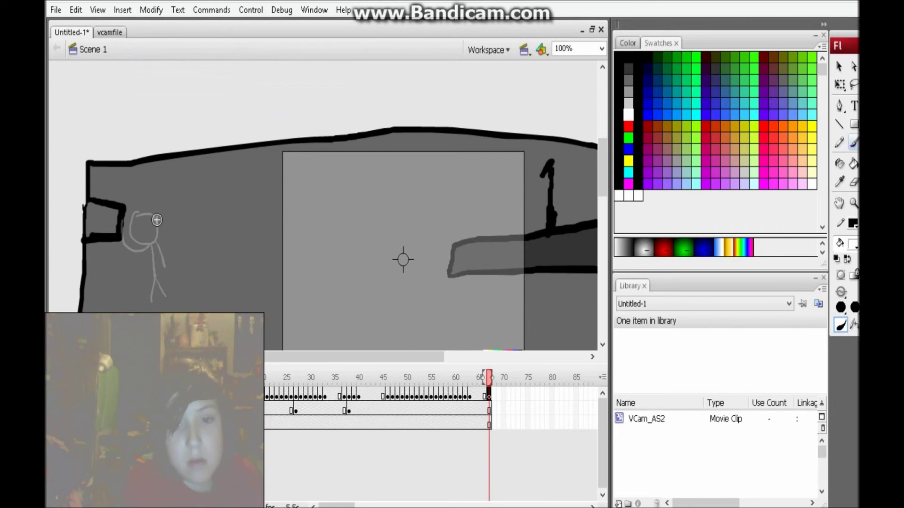
pyautogui.hotkey('ctrl', 'z')
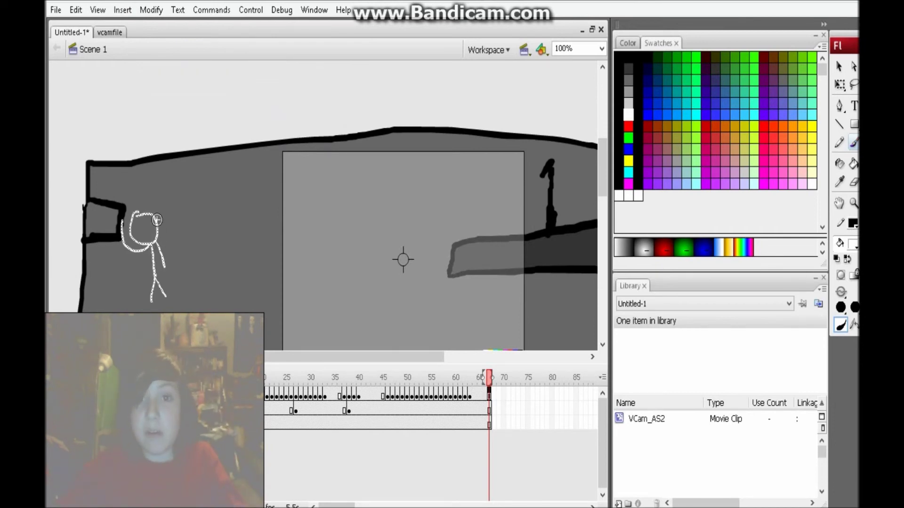
# Test the movie to watch the stick figure animation through the VCam, and close the preview.
pyautogui.hotkey('ctrl', 'Return')
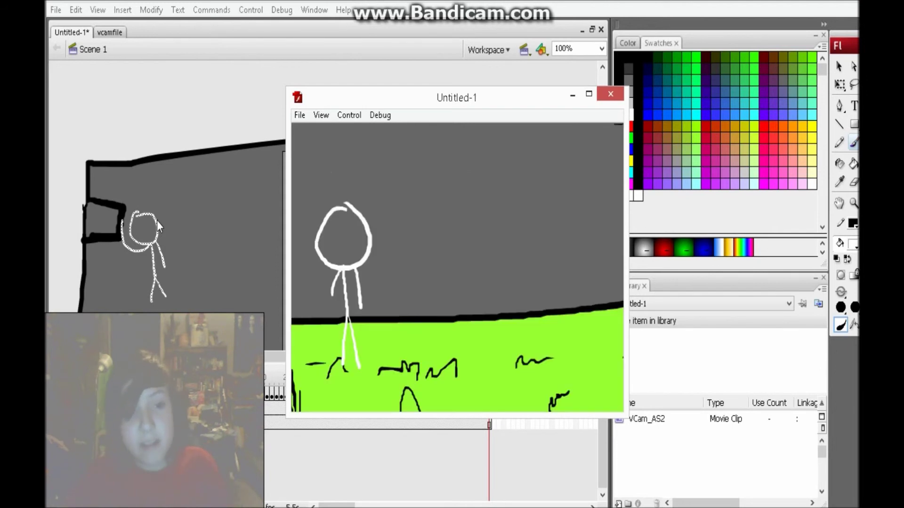
pyautogui.click(610, 94)
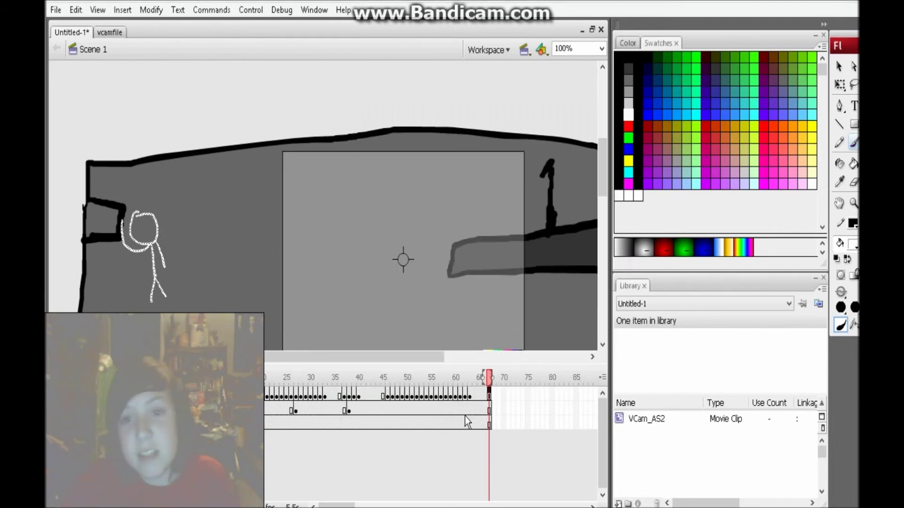
# Insert a keyframe at frame 53 on the VCam layer.
pyautogui.moveTo(488, 379)
pyautogui.mouseDown()
pyautogui.moveTo(460, 378)
pyautogui.moveTo(484, 379)
pyautogui.mouseUp()
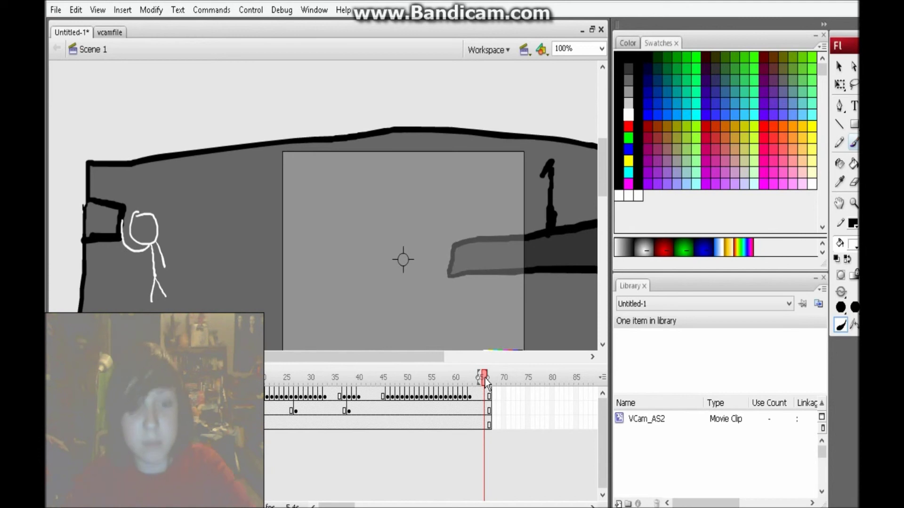
pyautogui.moveTo(486, 382); pyautogui.dragTo(421, 413)
pyautogui.rightClick(422, 413)
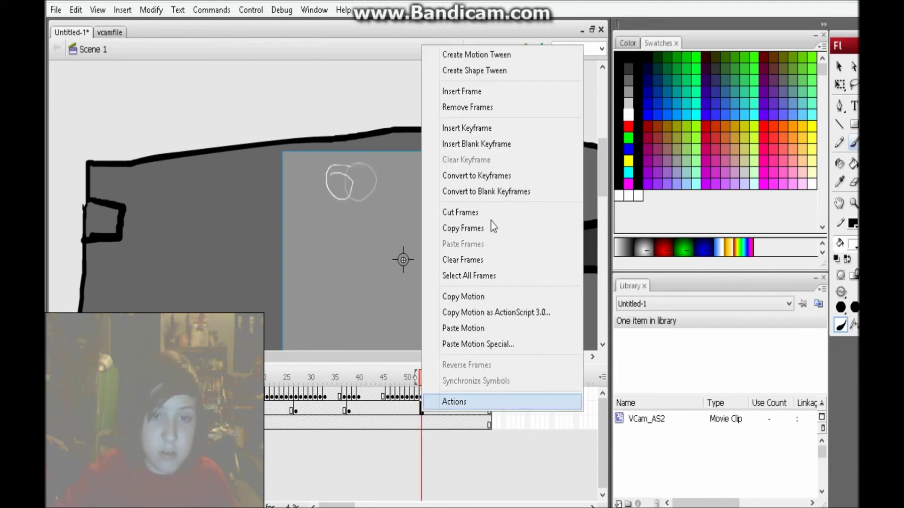
pyautogui.click(503, 142)
pyautogui.click(361, 266)
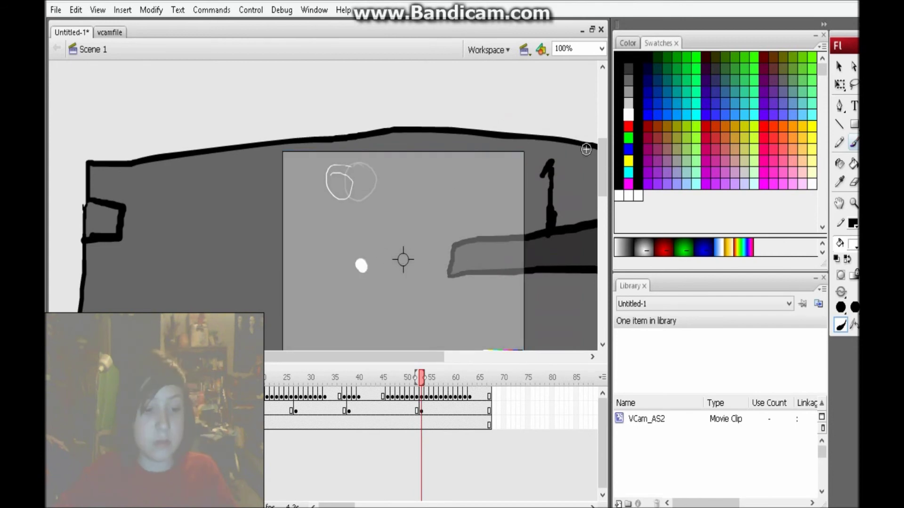
pyautogui.hotkey('ctrl', 'z')
pyautogui.moveTo(368, 238)
pyautogui.mouseDown()
pyautogui.moveTo(347, 238)
pyautogui.moveTo(361, 237)
pyautogui.mouseUp()
pyautogui.press('z')
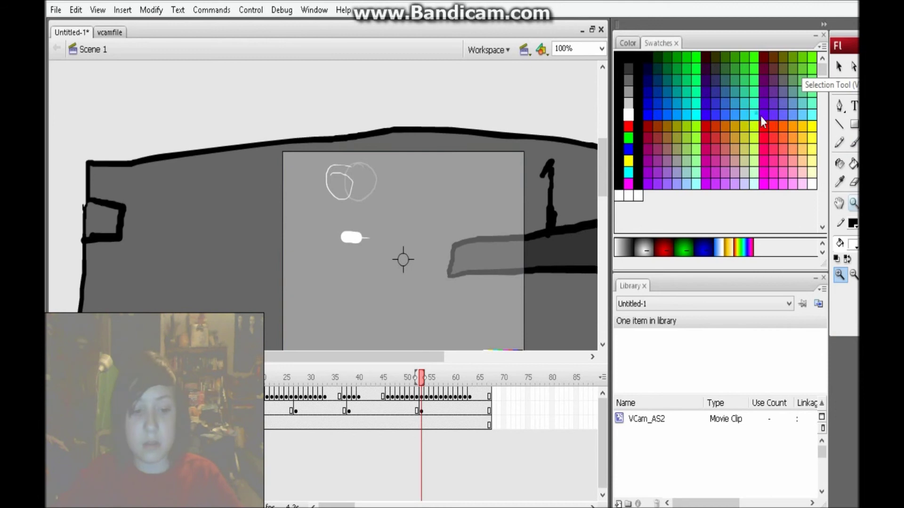
pyautogui.hotkey('ctrl', 'z')
# Shift the VCam left at frame 53, add a keyframe for it at frame 54, and move it further left there.
pyautogui.click(839, 68)
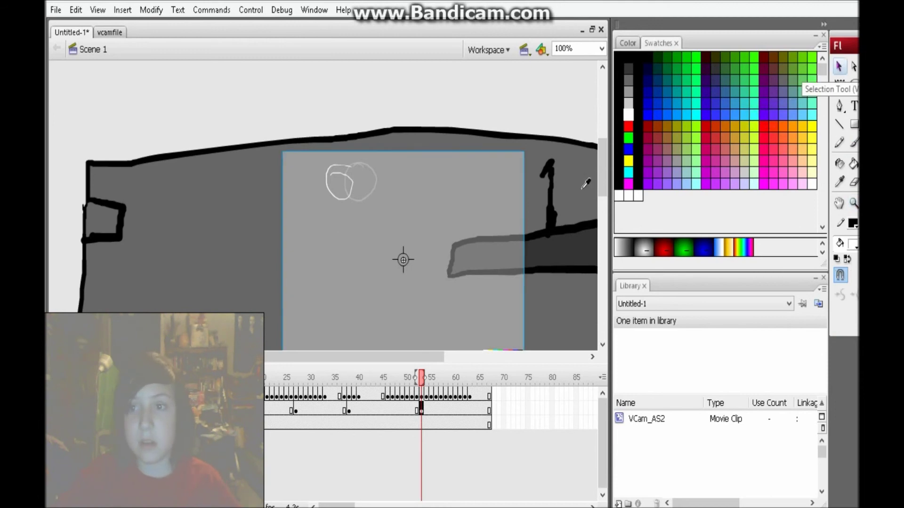
pyautogui.moveTo(355, 285); pyautogui.dragTo(324, 268)
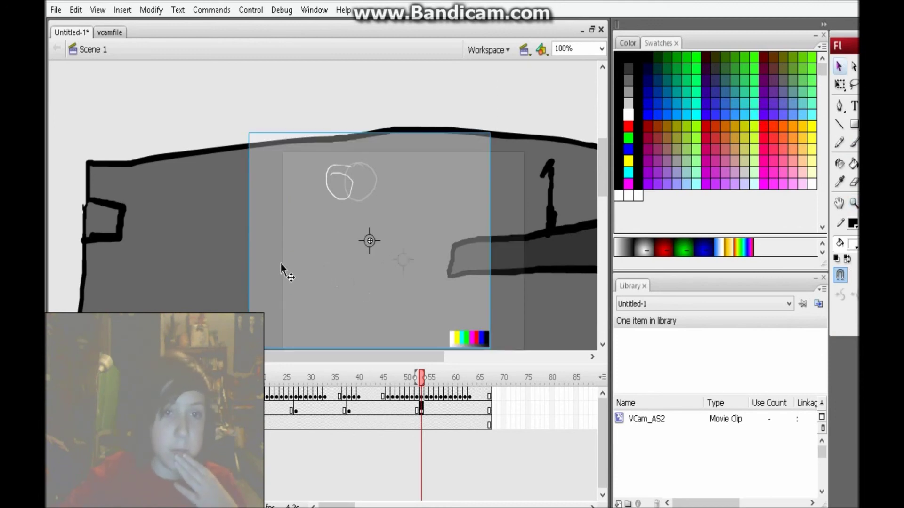
pyautogui.click(122, 10)
pyautogui.moveTo(138, 48)
pyautogui.click(326, 120)
pyautogui.moveTo(306, 221); pyautogui.dragTo(257, 229)
# Add VCam keyframes at frames 55, 56 and 57, and move the VCam left and slightly up at frame 57.
pyautogui.click(122, 9)
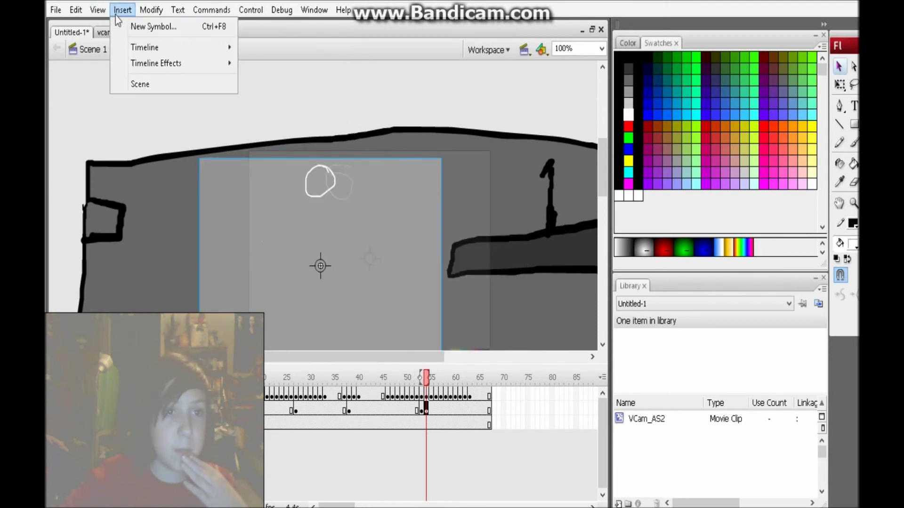
pyautogui.moveTo(222, 48)
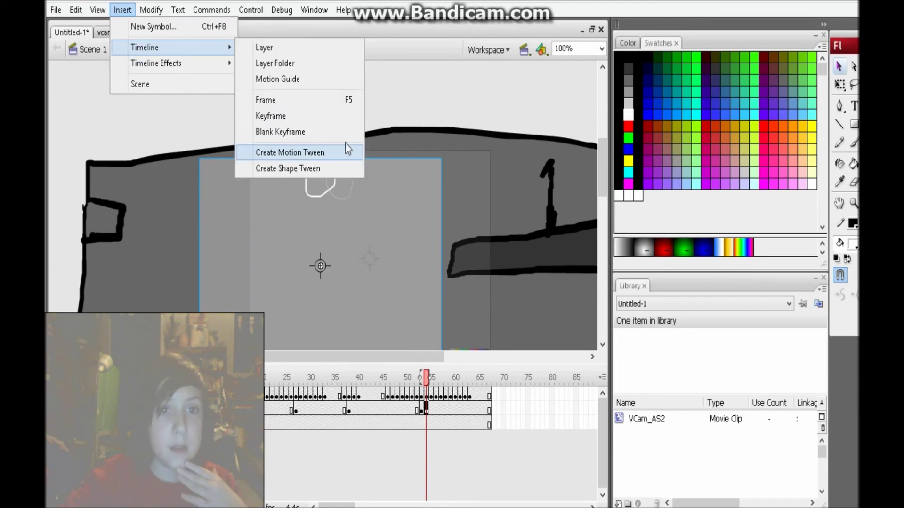
pyautogui.click(324, 121)
pyautogui.click(123, 10)
pyautogui.moveTo(207, 47)
pyautogui.click(320, 120)
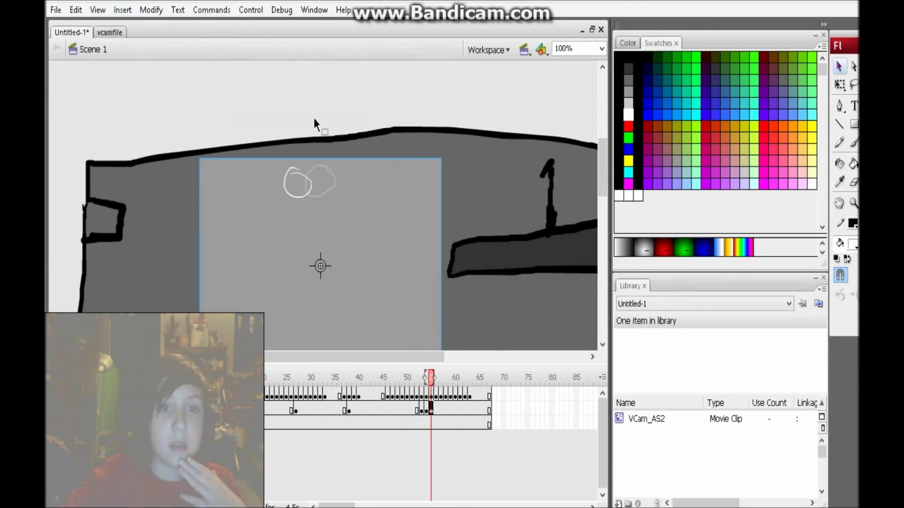
pyautogui.click(126, 10)
pyautogui.moveTo(141, 47)
pyautogui.click(275, 117)
pyautogui.moveTo(248, 212); pyautogui.dragTo(225, 203)
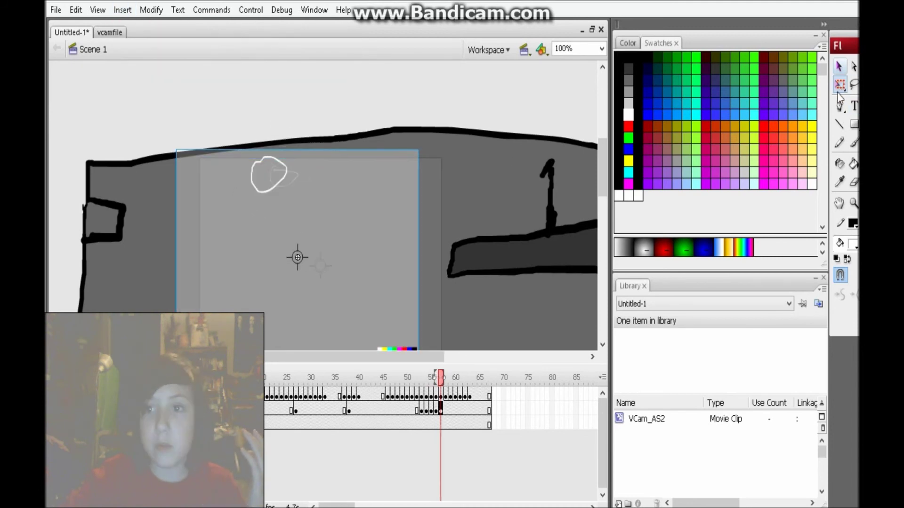
# Scale the VCam down slightly at frame 57, nudge it up and left, and rotate it a few degrees counterclockwise with Free Transform.
pyautogui.click(840, 85)
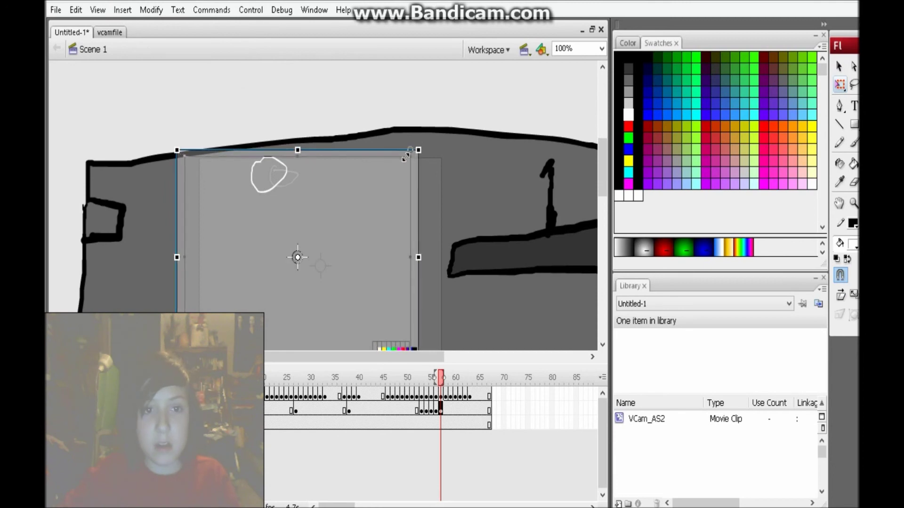
pyautogui.moveTo(417, 151); pyautogui.dragTo(406, 161)
pyautogui.moveTo(328, 184); pyautogui.dragTo(322, 174)
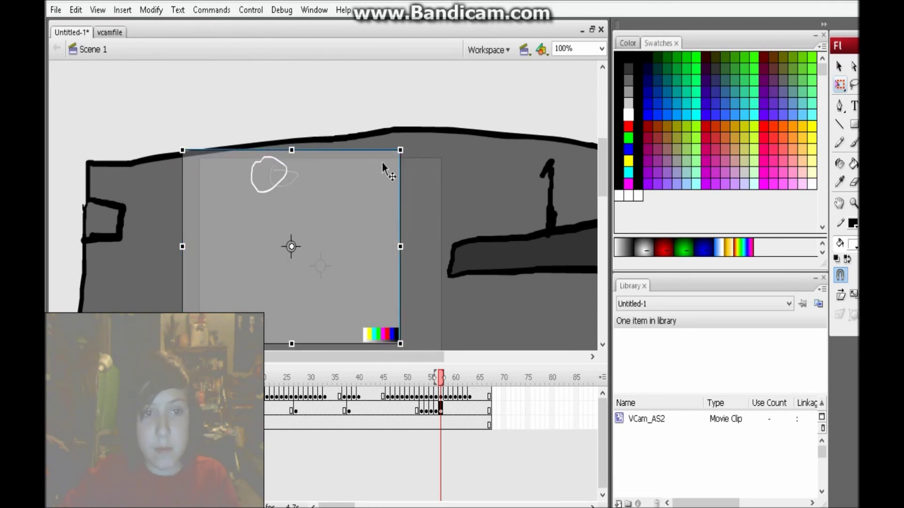
pyautogui.moveTo(407, 138); pyautogui.dragTo(393, 125)
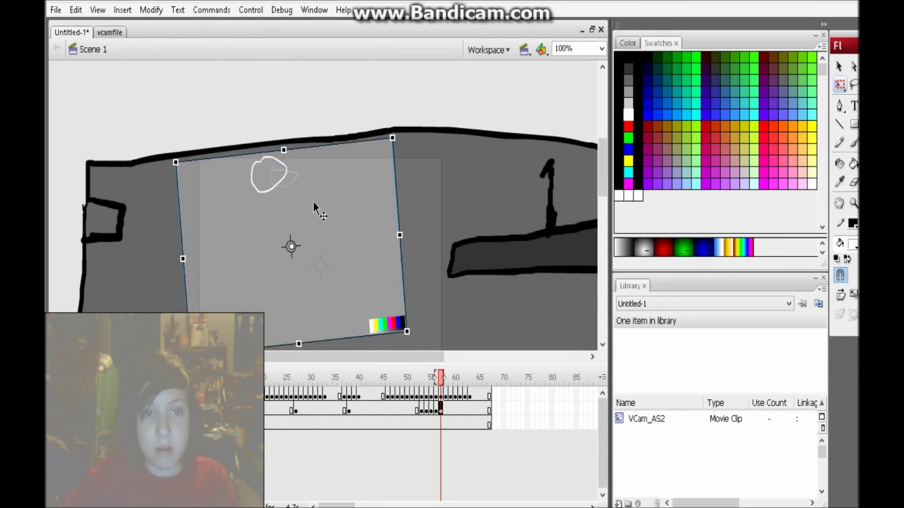
# Insert a VCam keyframe at frame 58 and move the VCam left and slightly down so it reaches the left wall ledge.
pyautogui.rightClick(447, 410)
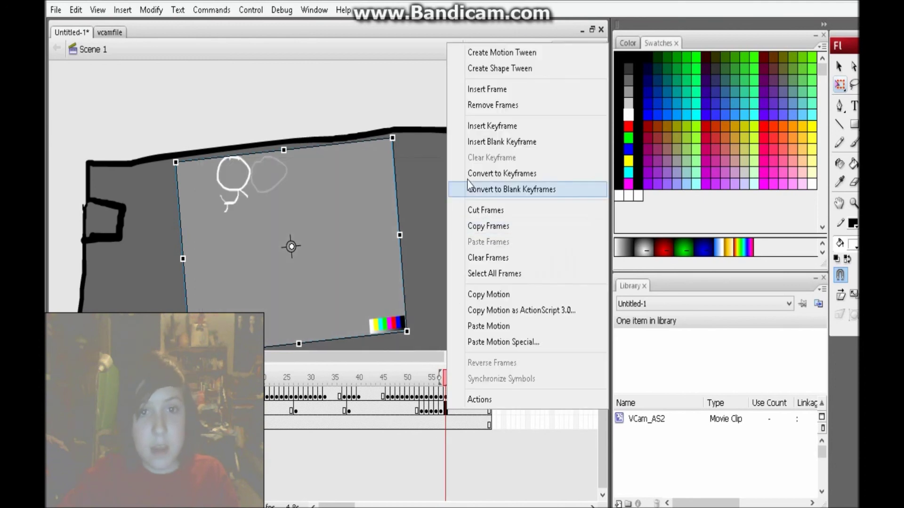
pyautogui.click(523, 130)
pyautogui.moveTo(196, 229); pyautogui.dragTo(152, 252)
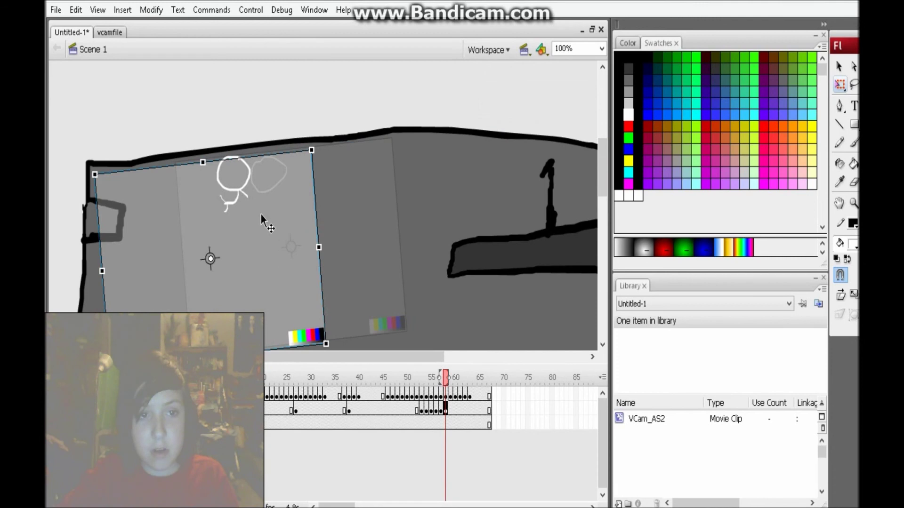
# Scrub back through the leap on the timeline, preview the animation with Test Movie, and close the preview.
pyautogui.moveTo(442, 375); pyautogui.dragTo(369, 376)
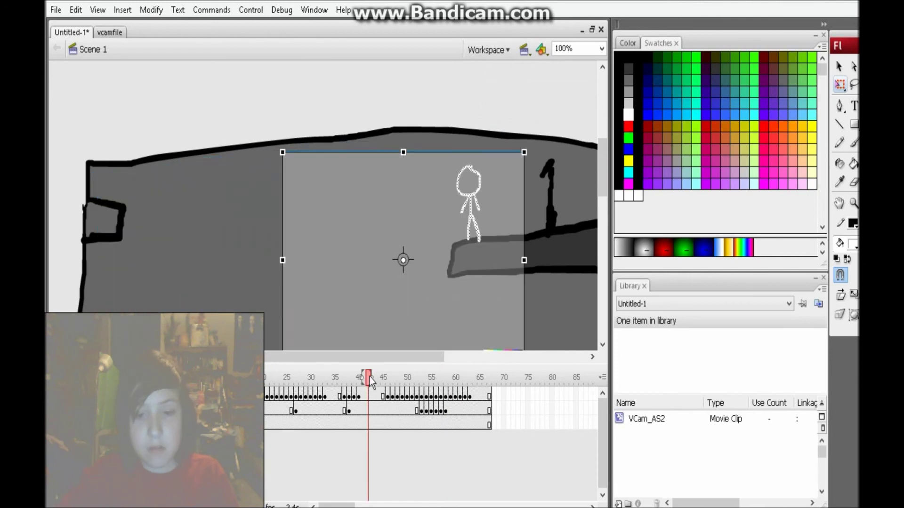
pyautogui.hotkey('ctrl', 'Return')
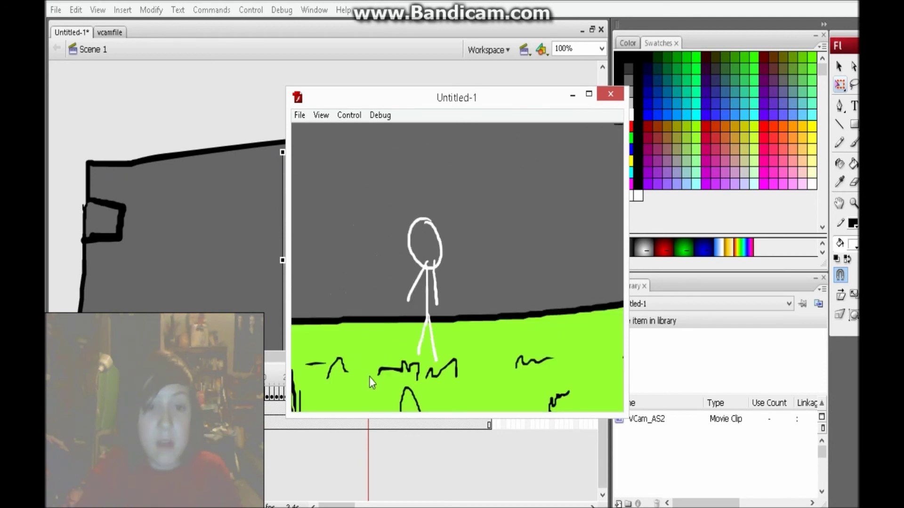
pyautogui.click(610, 94)
# Extend all three layers to frame 76 by inserting frames.
pyautogui.moveTo(527, 392); pyautogui.dragTo(532, 456)
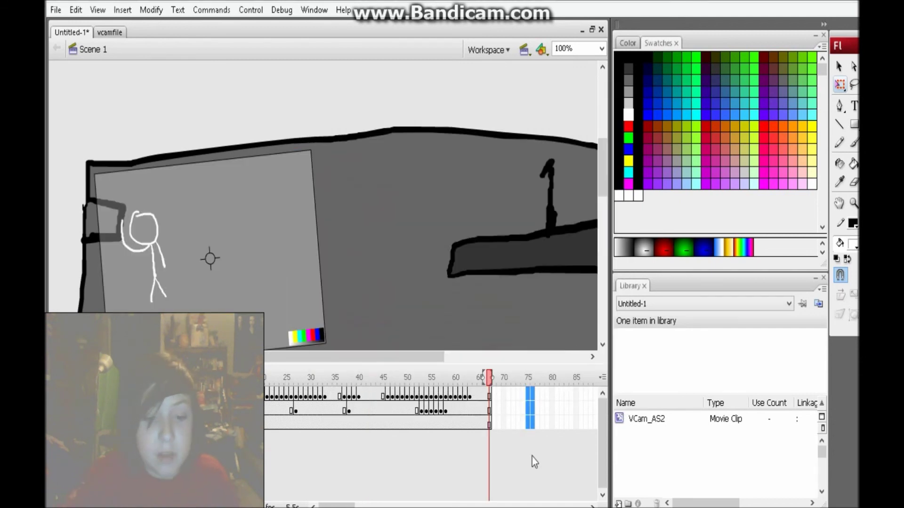
pyautogui.press('F5')
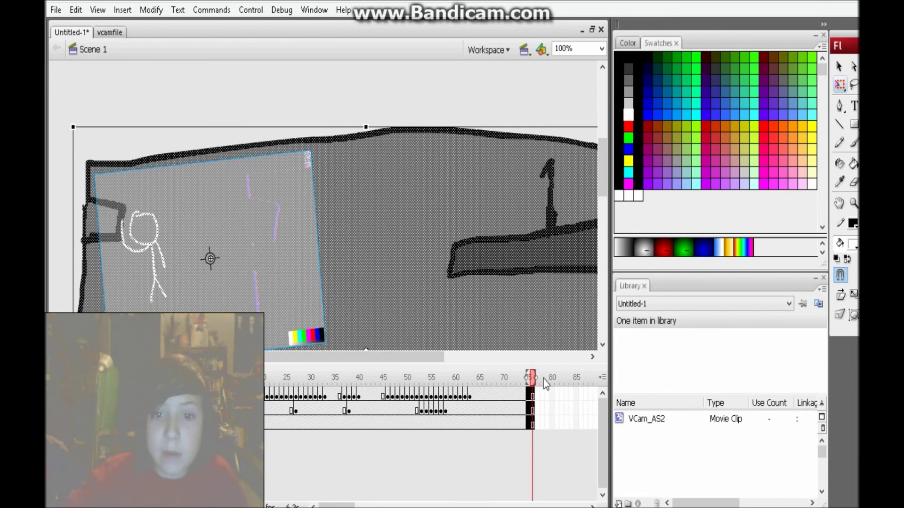
# Scrub through the extended timeline to frame 76, test the movie to review the full camera animation, and close the test window.
pyautogui.moveTo(535, 378); pyautogui.dragTo(186, 379)
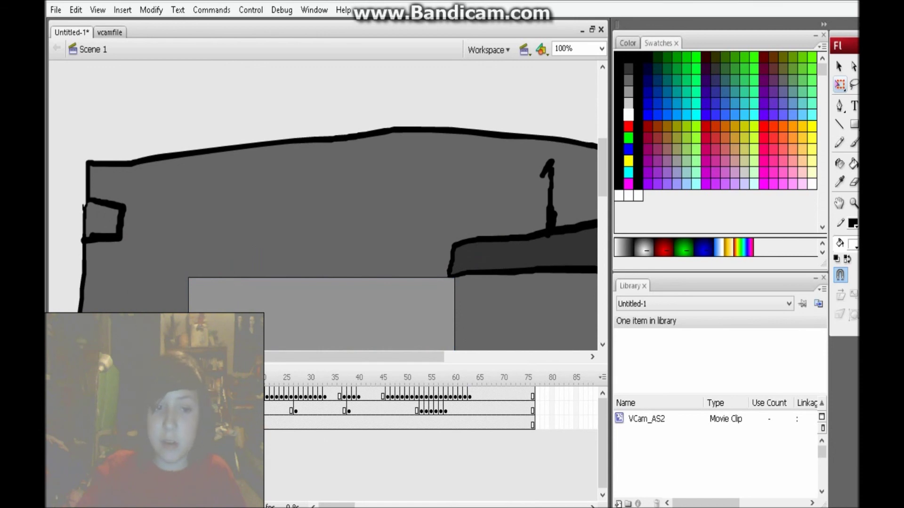
pyautogui.moveTo(186, 379); pyautogui.dragTo(532, 378)
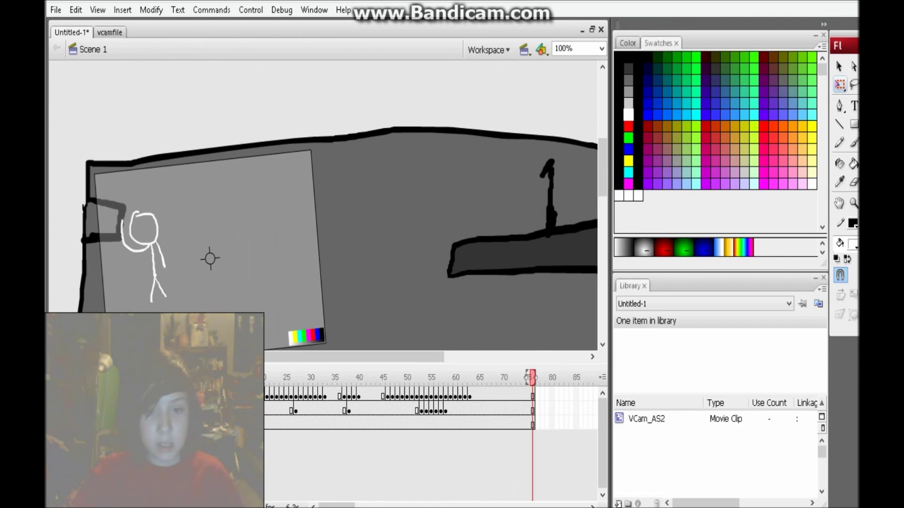
pyautogui.hotkey('ctrl', 'Return')
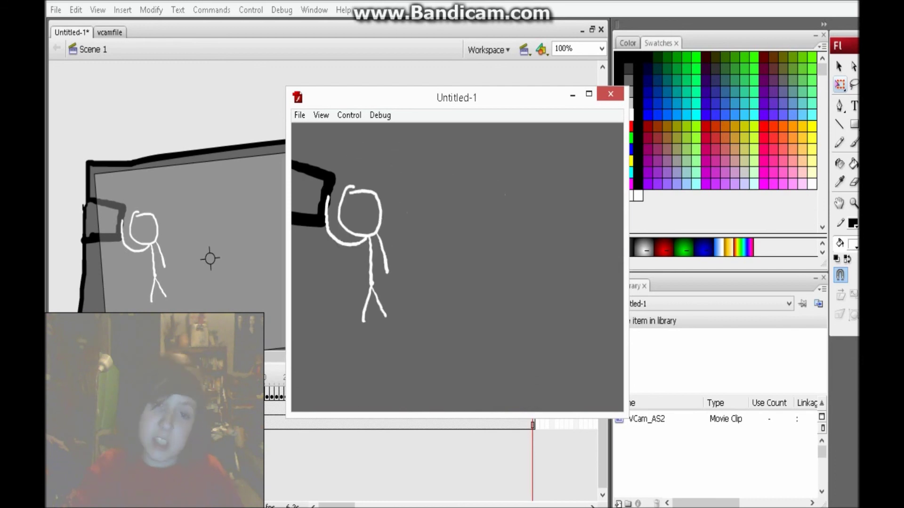
pyautogui.click(610, 95)
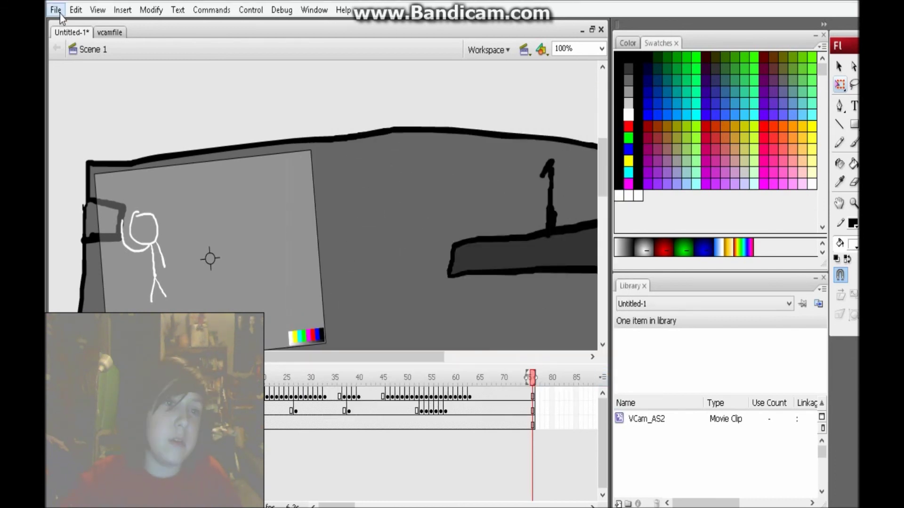